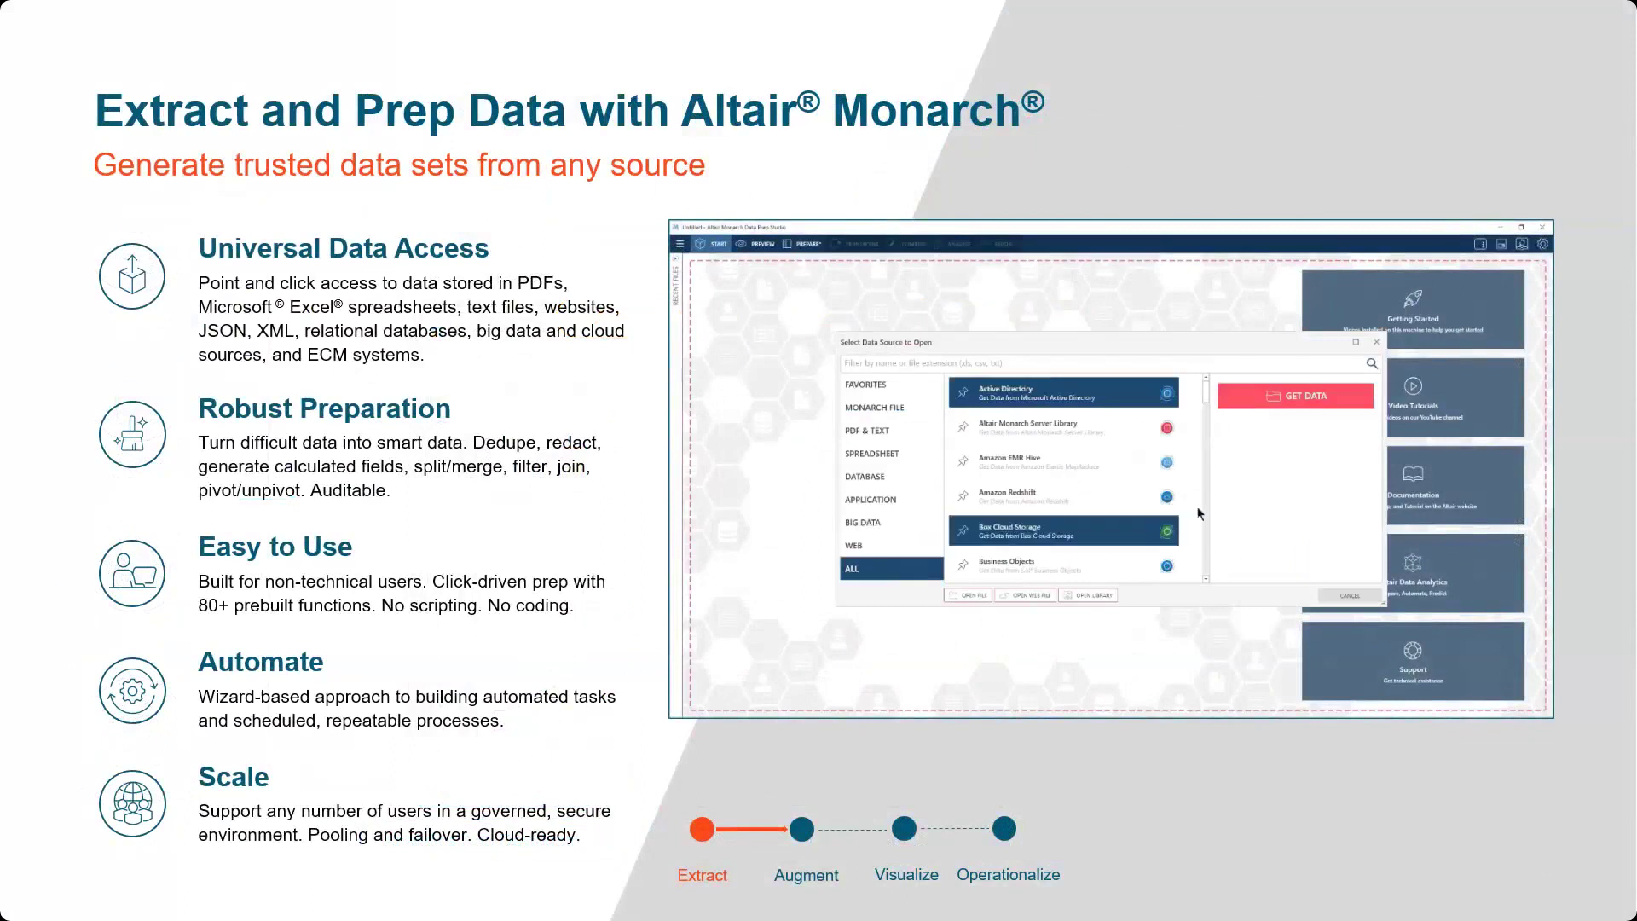
drag(1206, 394, 1226, 578)
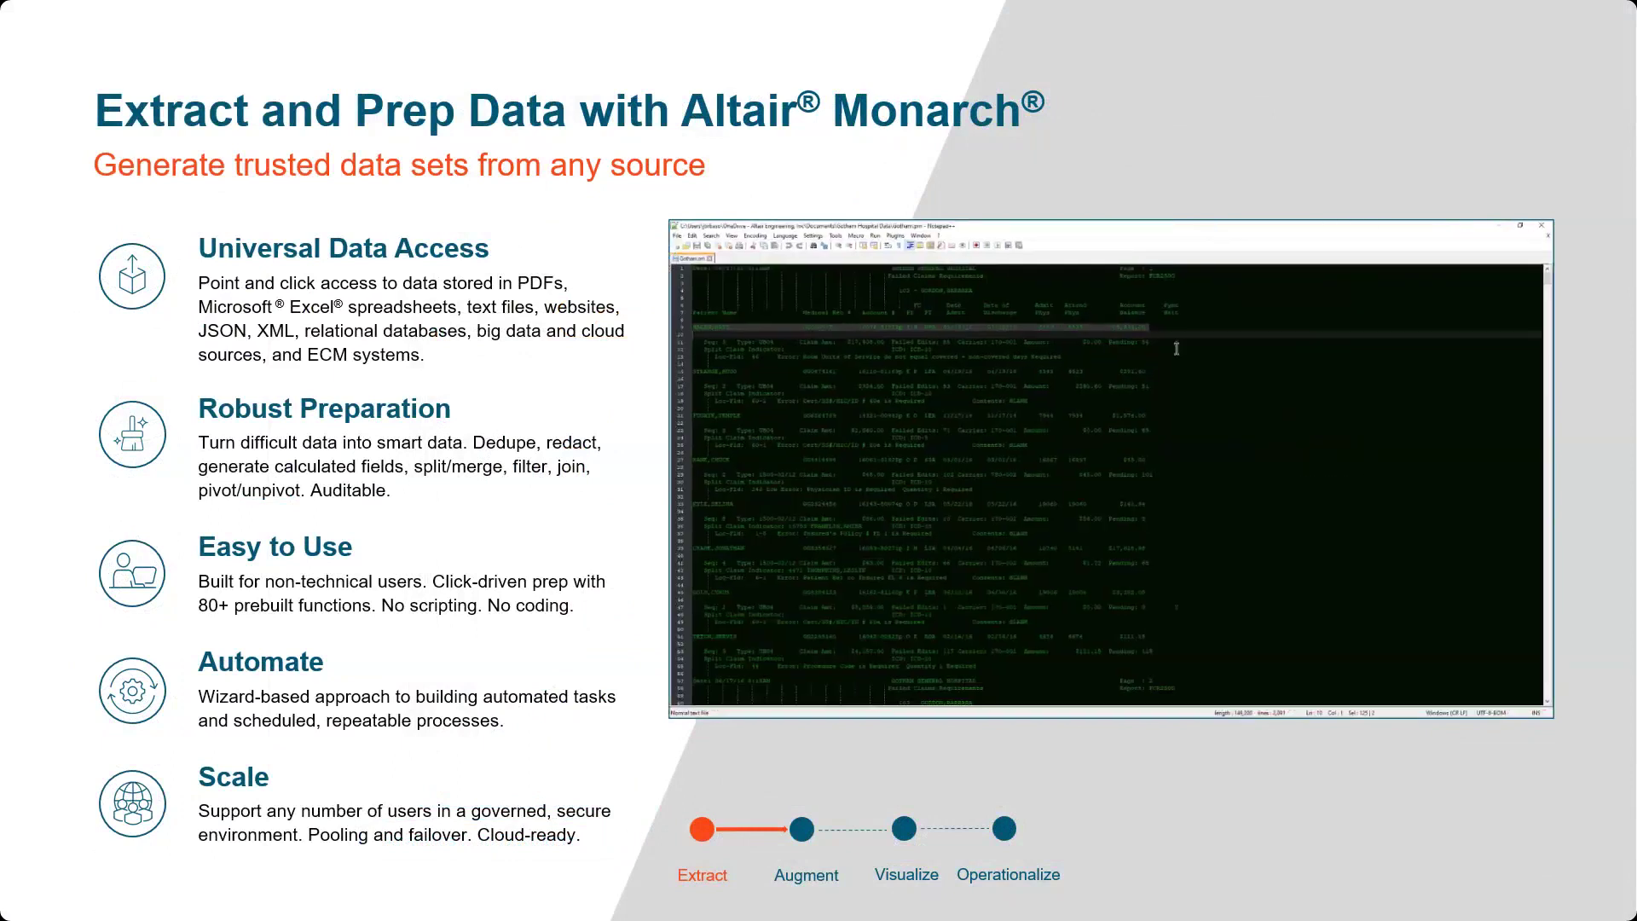
click(678, 373)
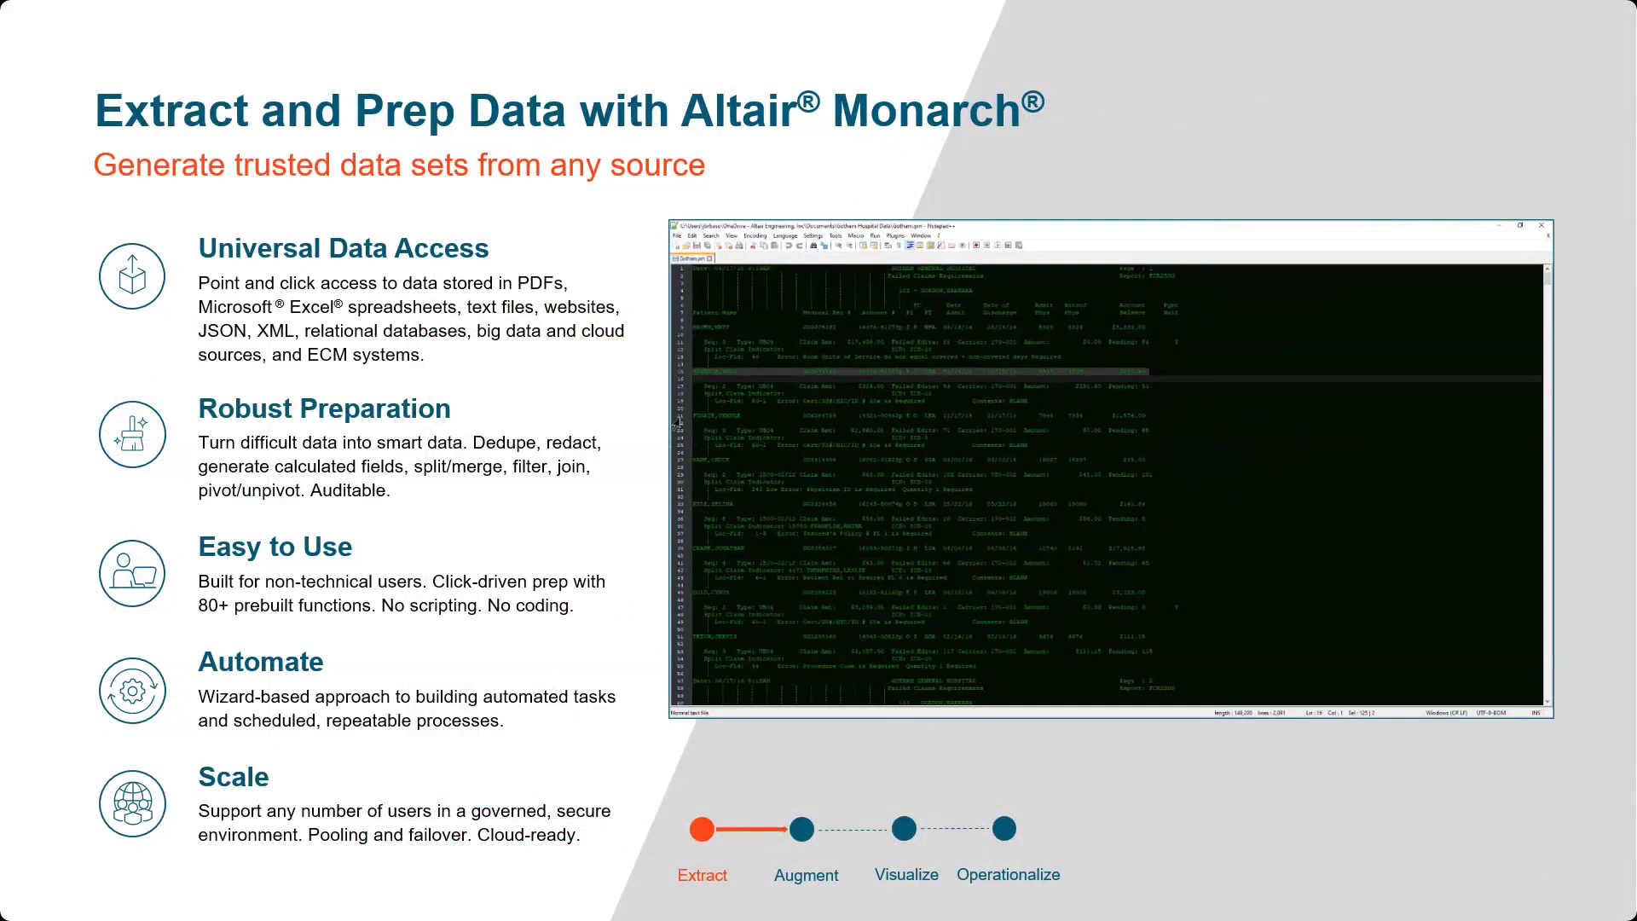
click(678, 418)
click(678, 461)
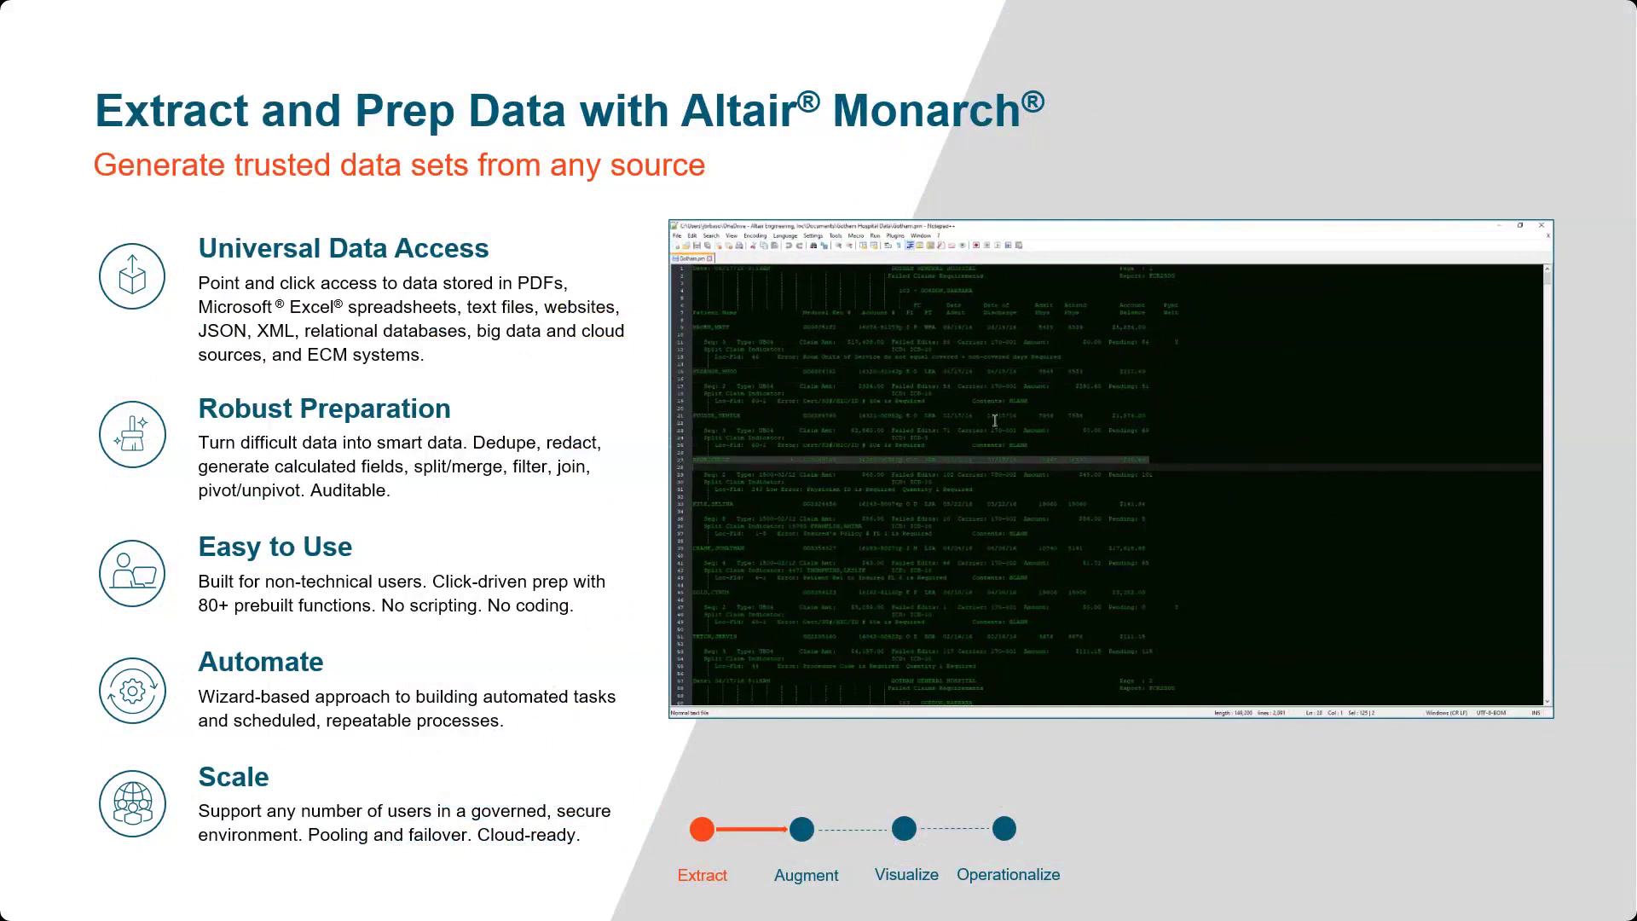
click(1541, 225)
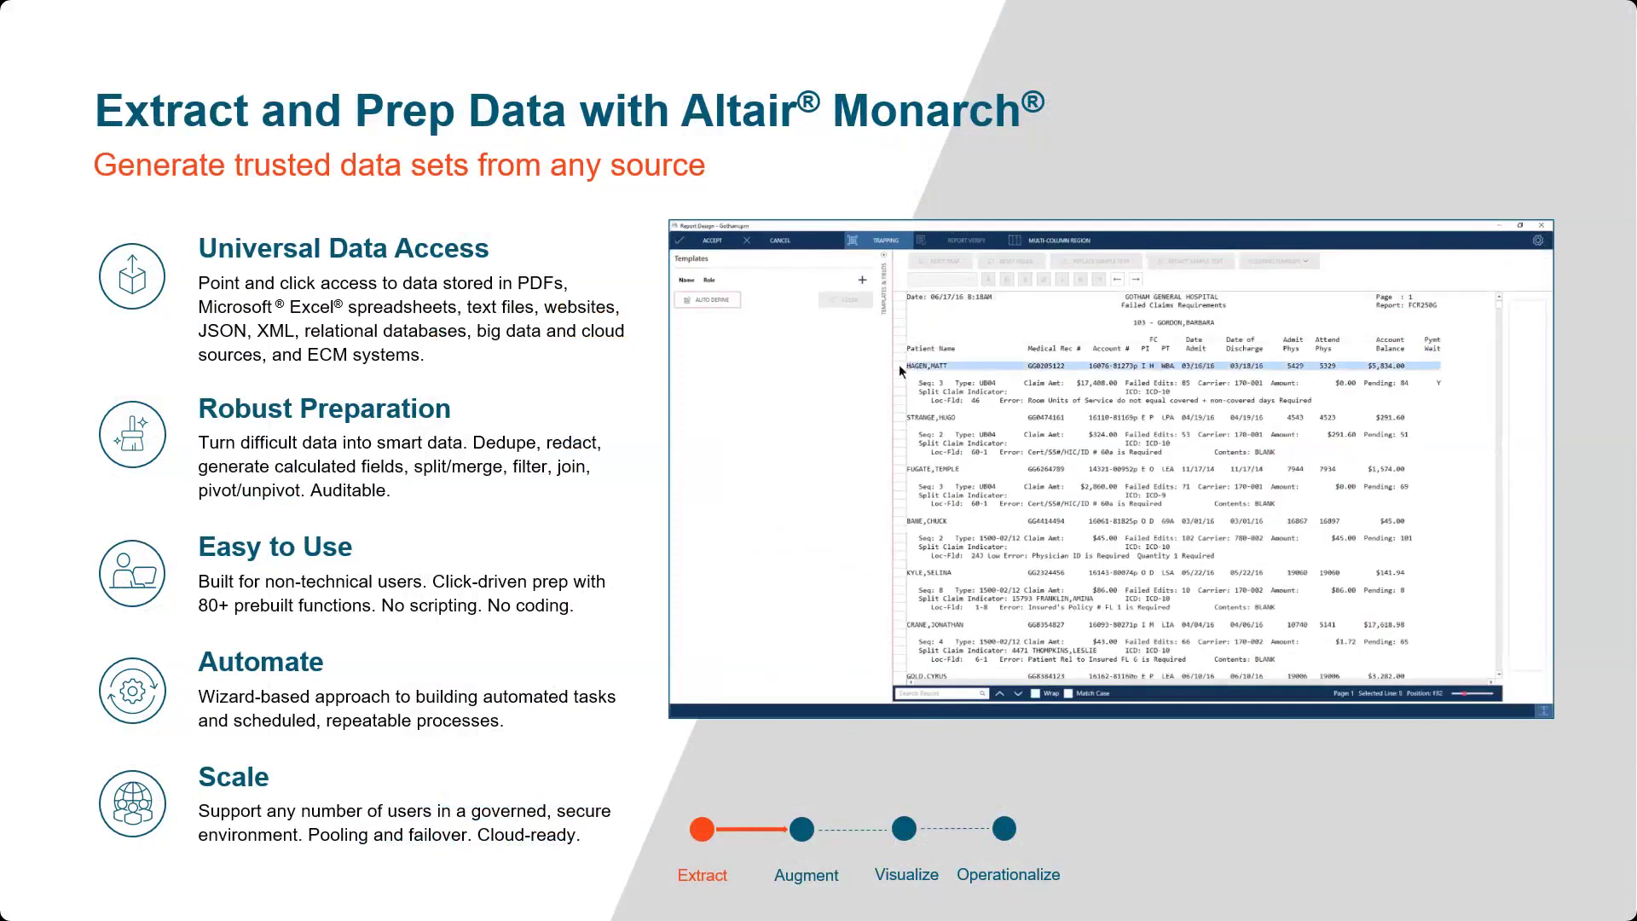
click(896, 417)
click(900, 469)
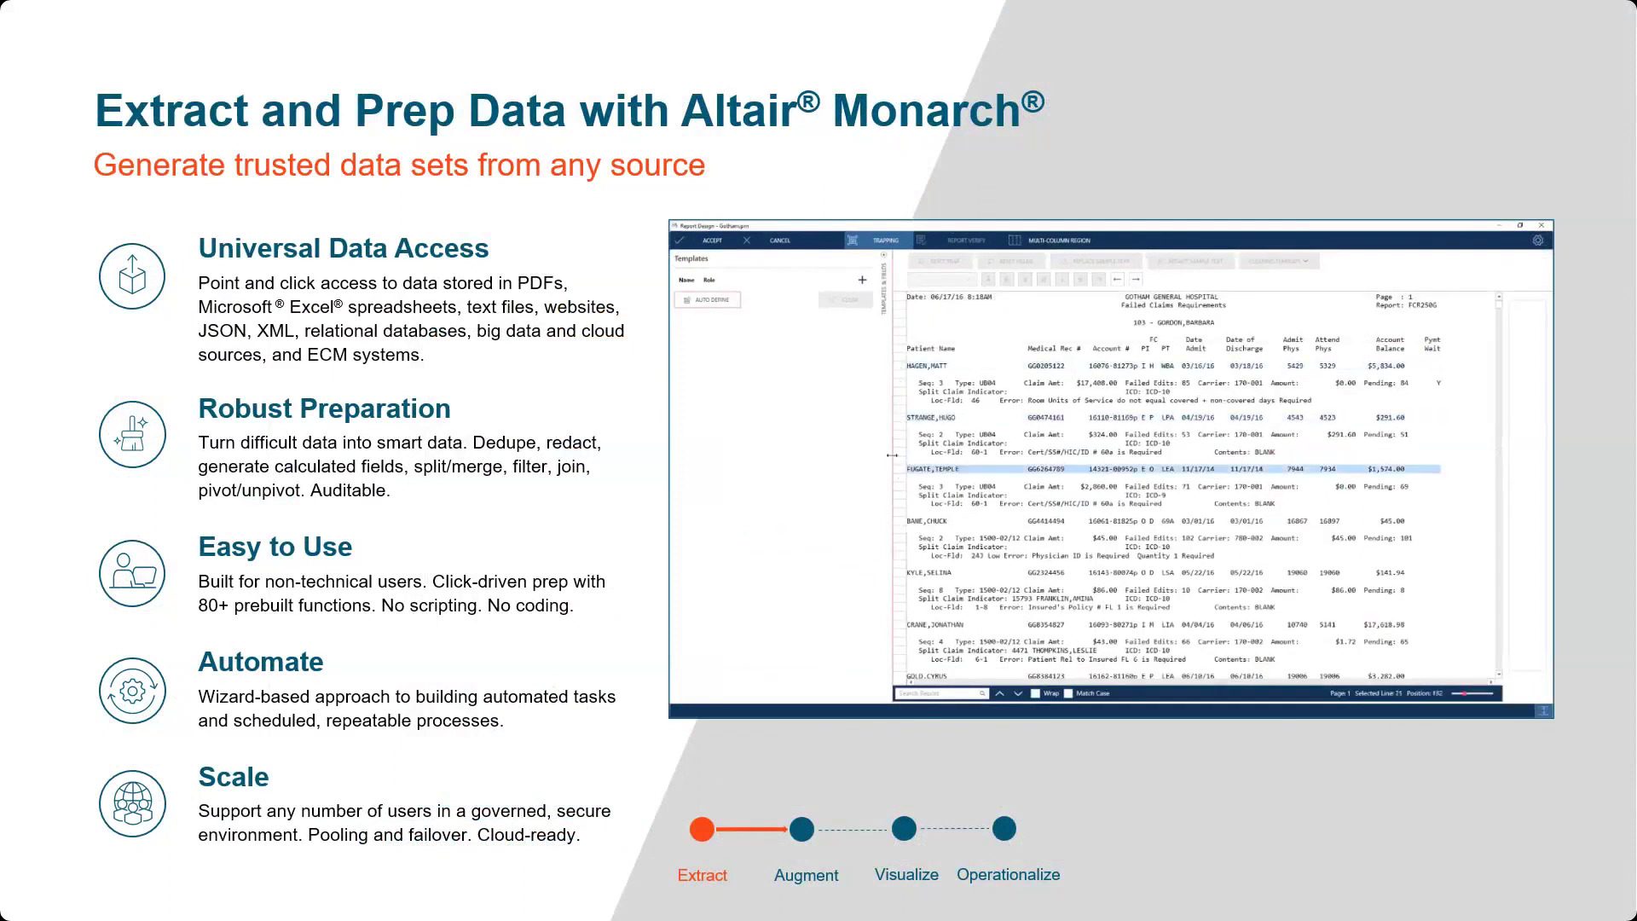
click(737, 300)
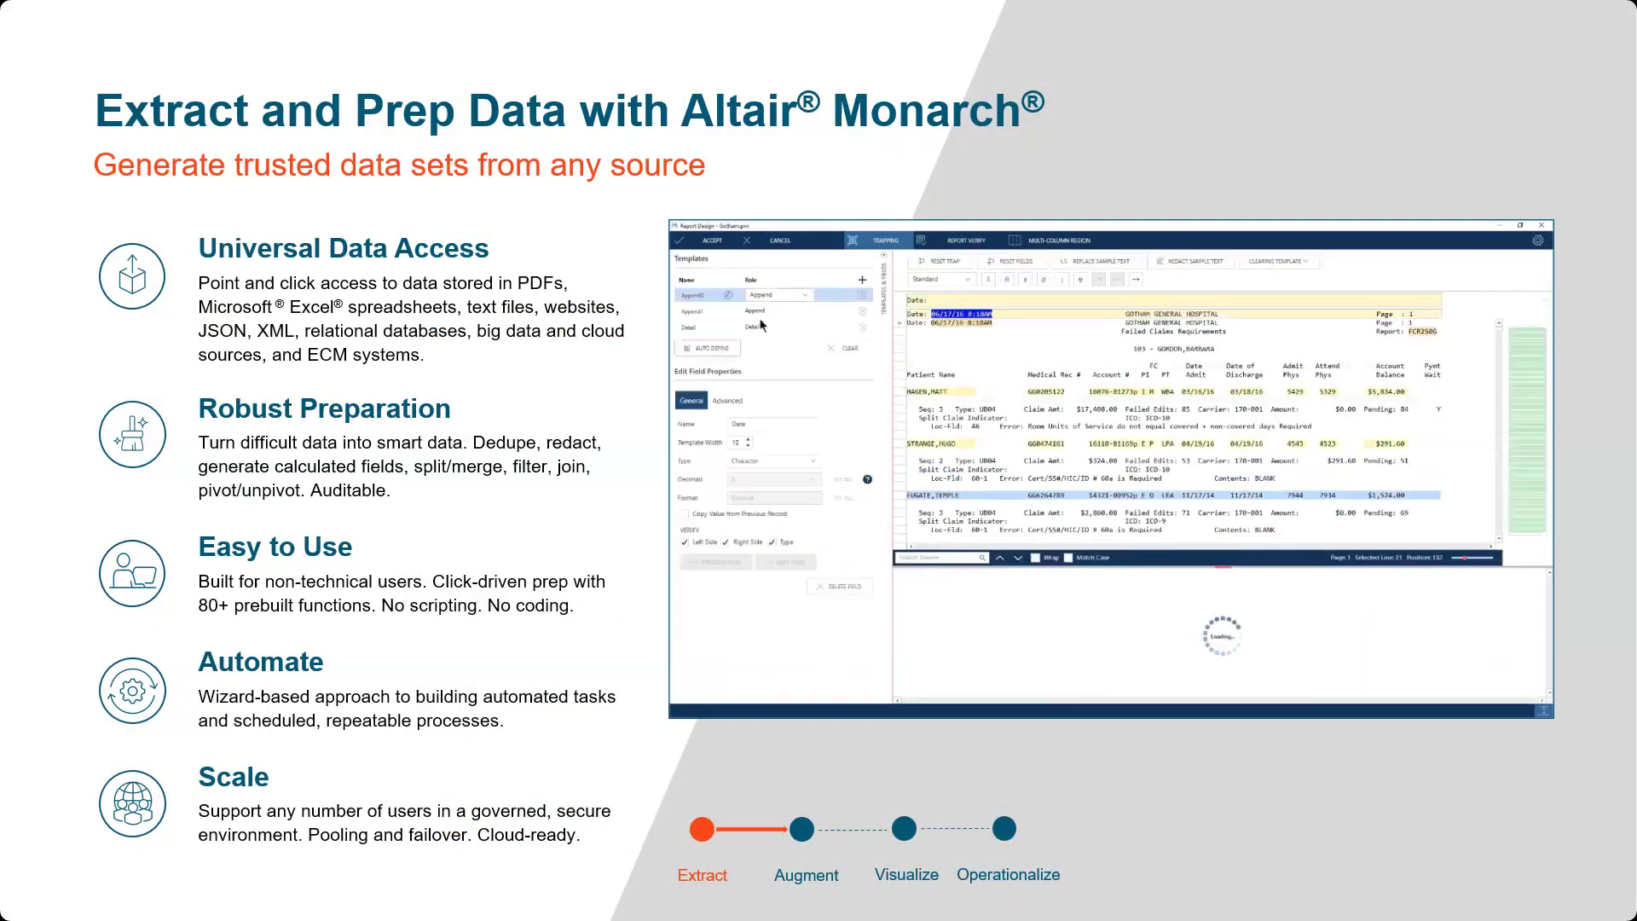
click(774, 324)
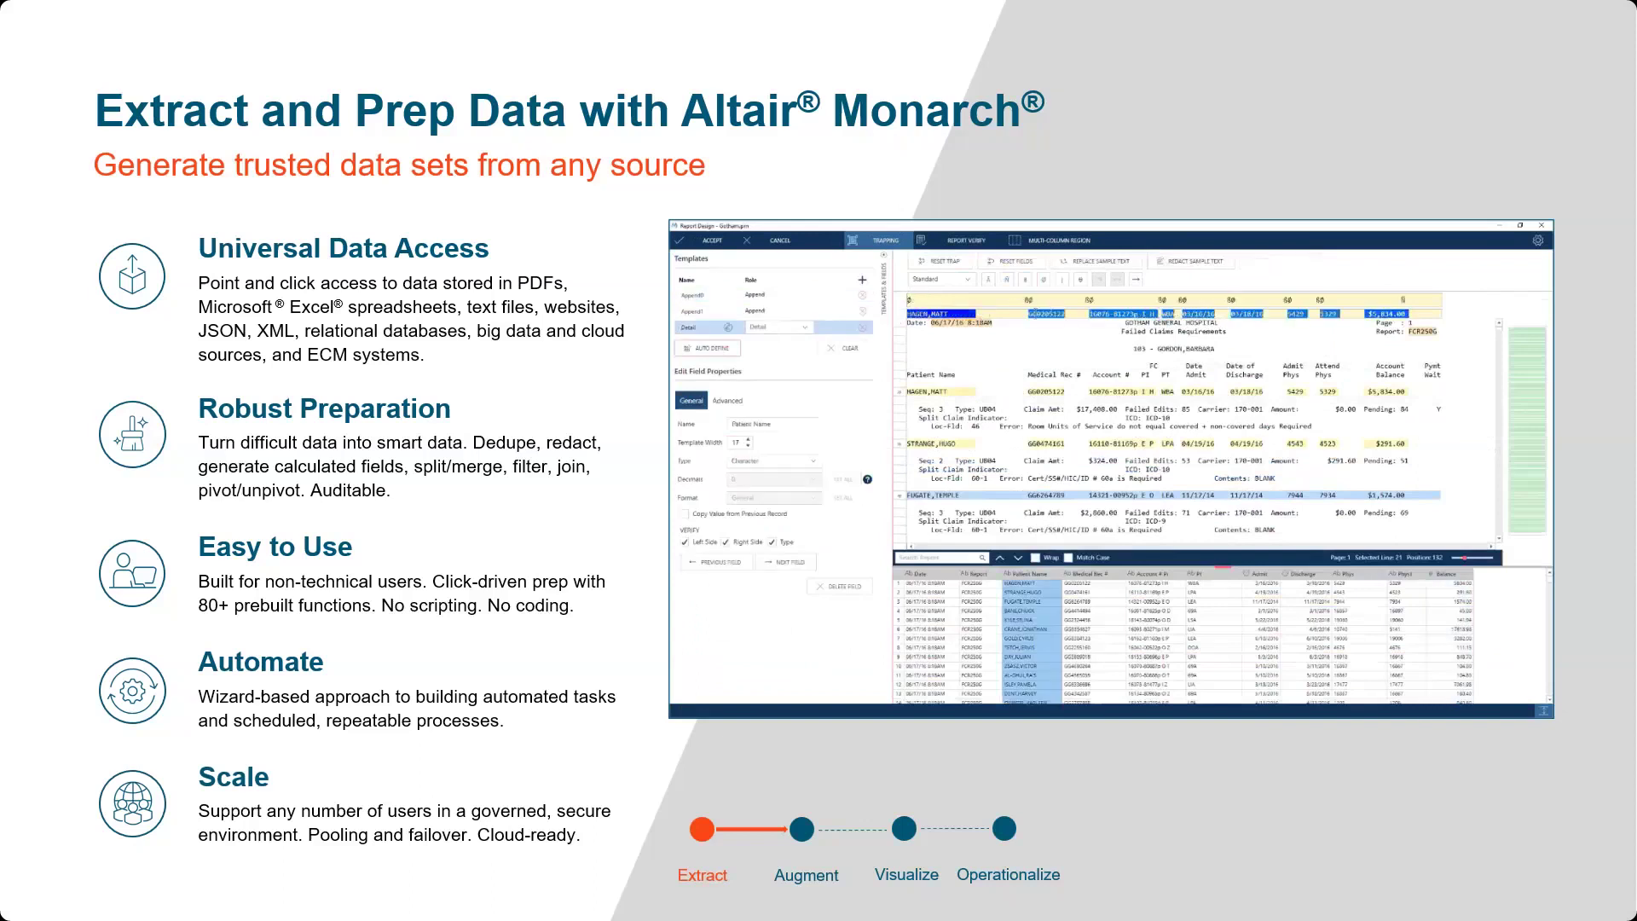
click(1122, 316)
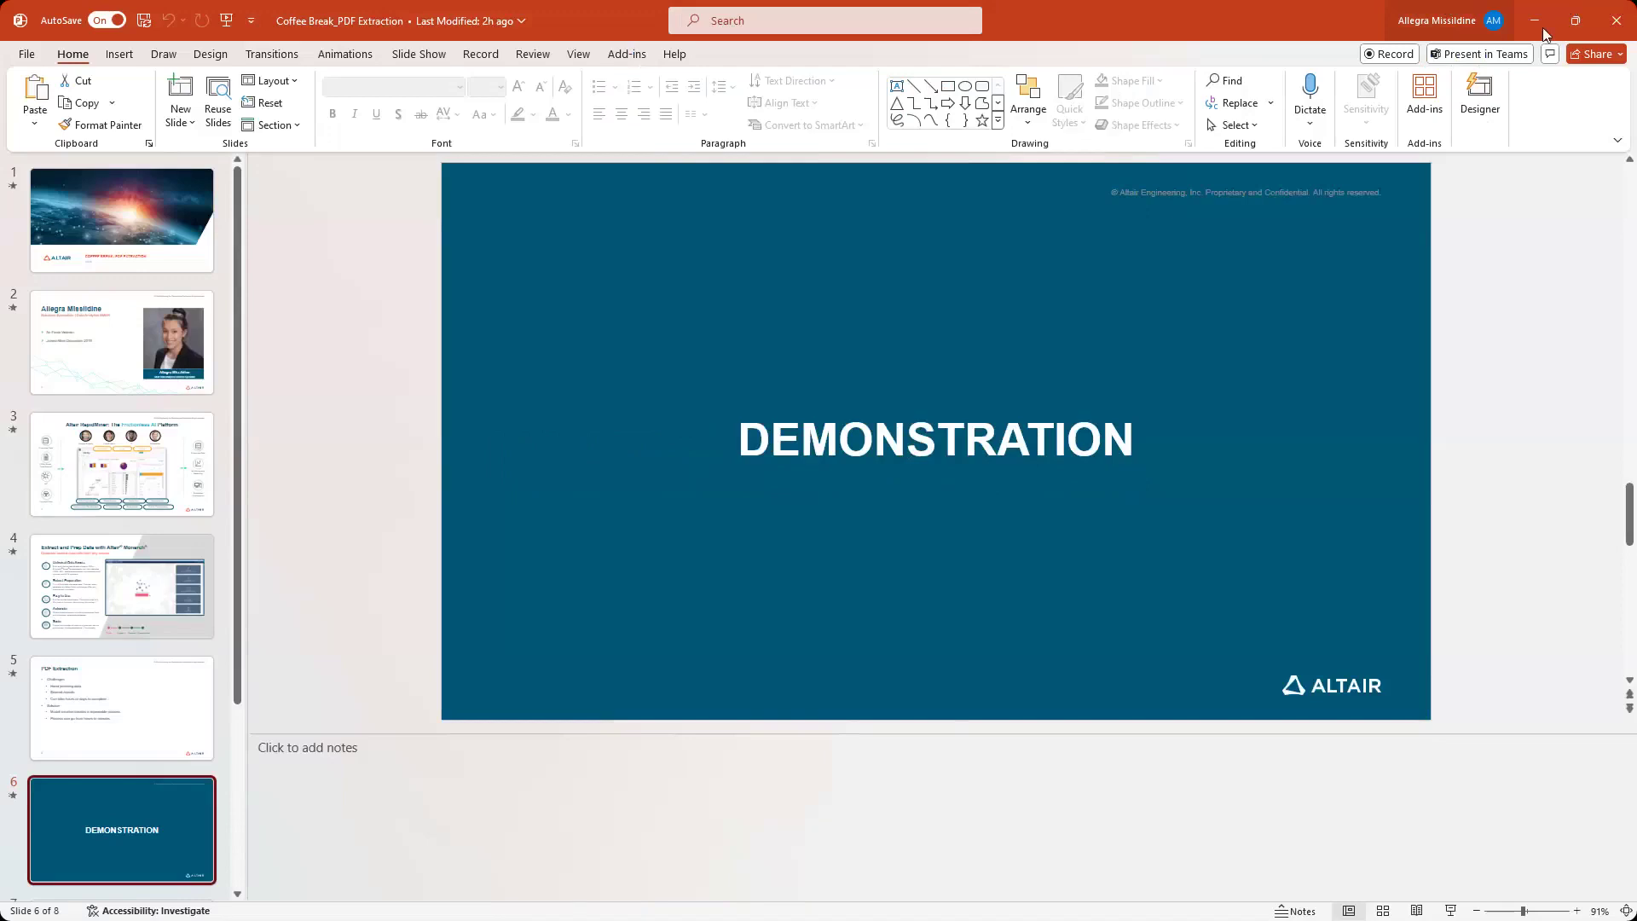
Step: Scroll through pages 1 and 2 of PO Invoice (2).pdf in Acrobat, then minimize Acrobat
click(1542, 27)
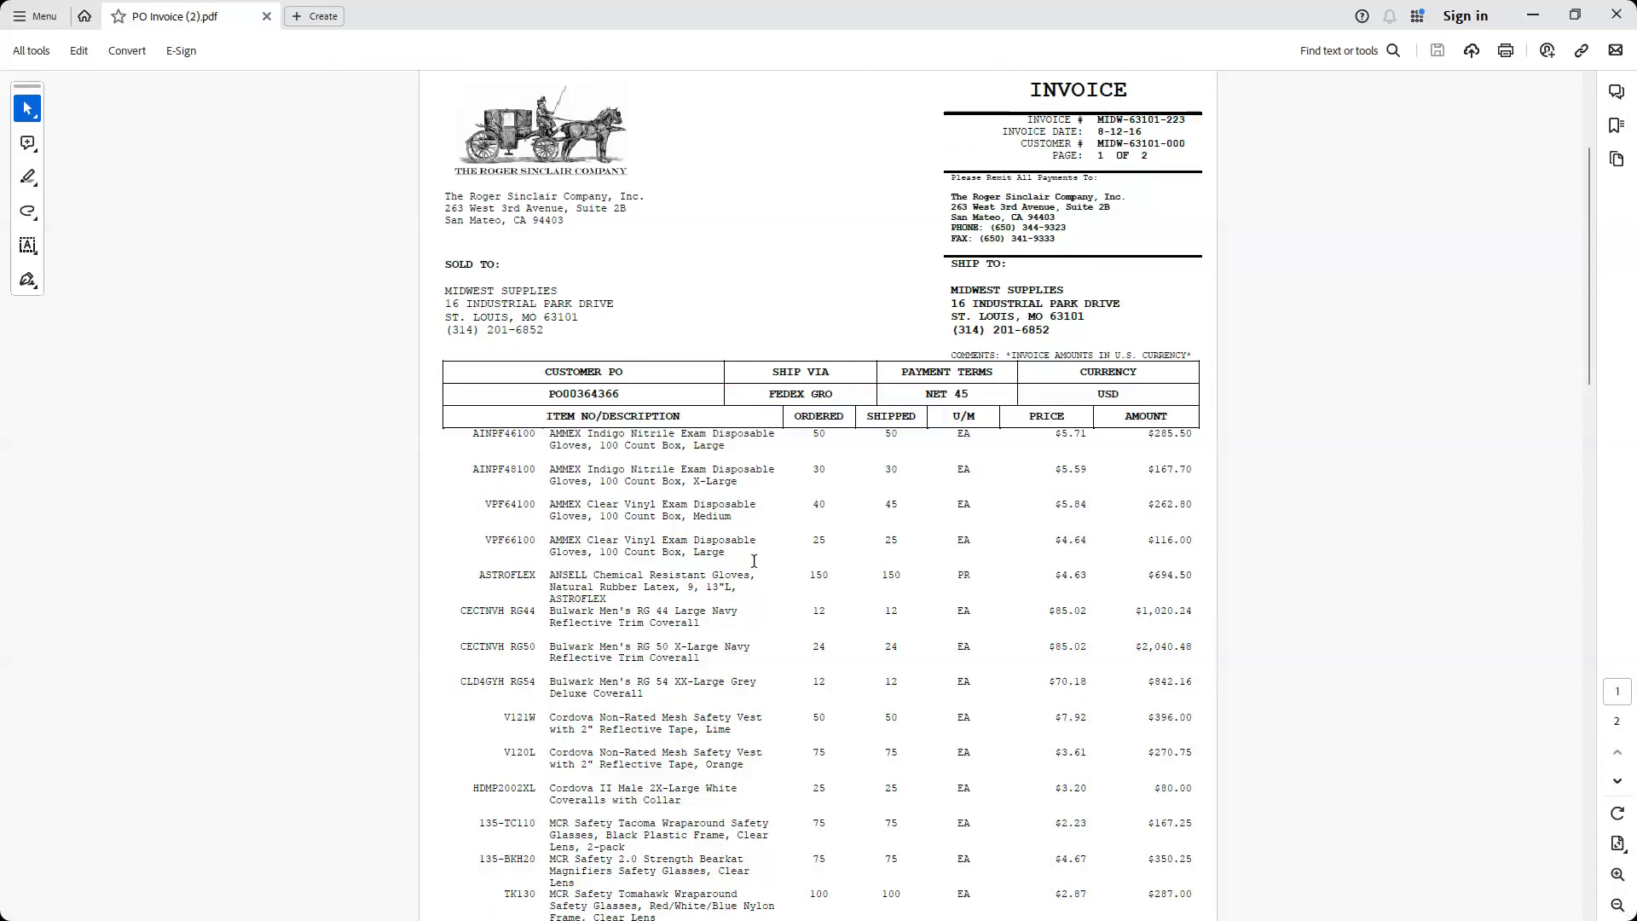
scroll(753, 560, down, 3)
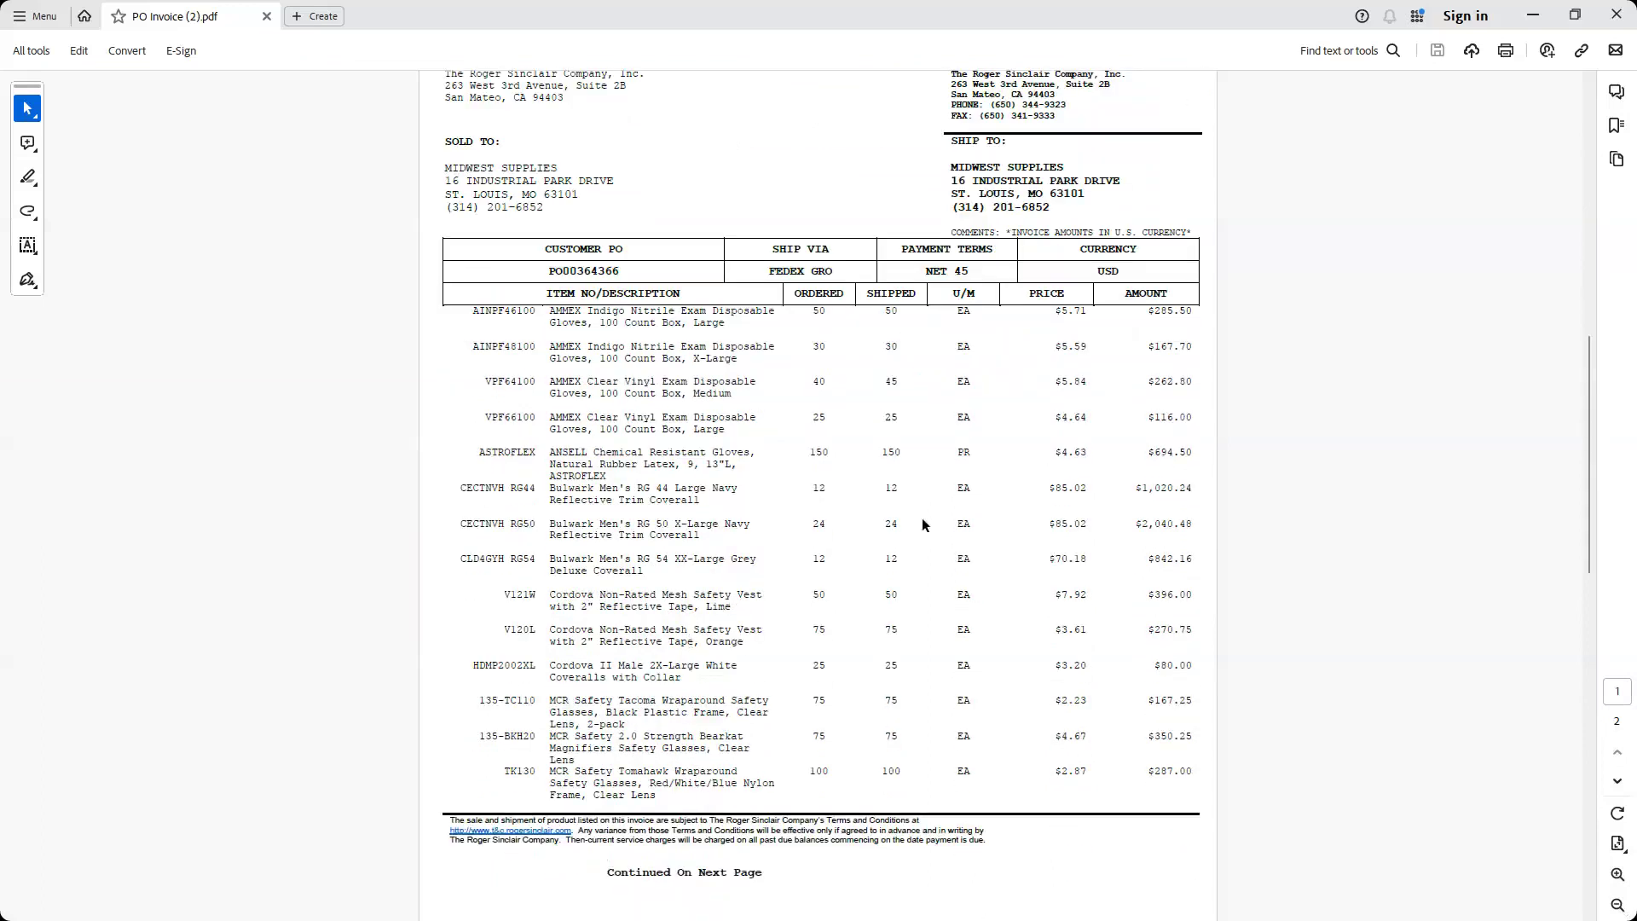
scroll(954, 565, down, 2)
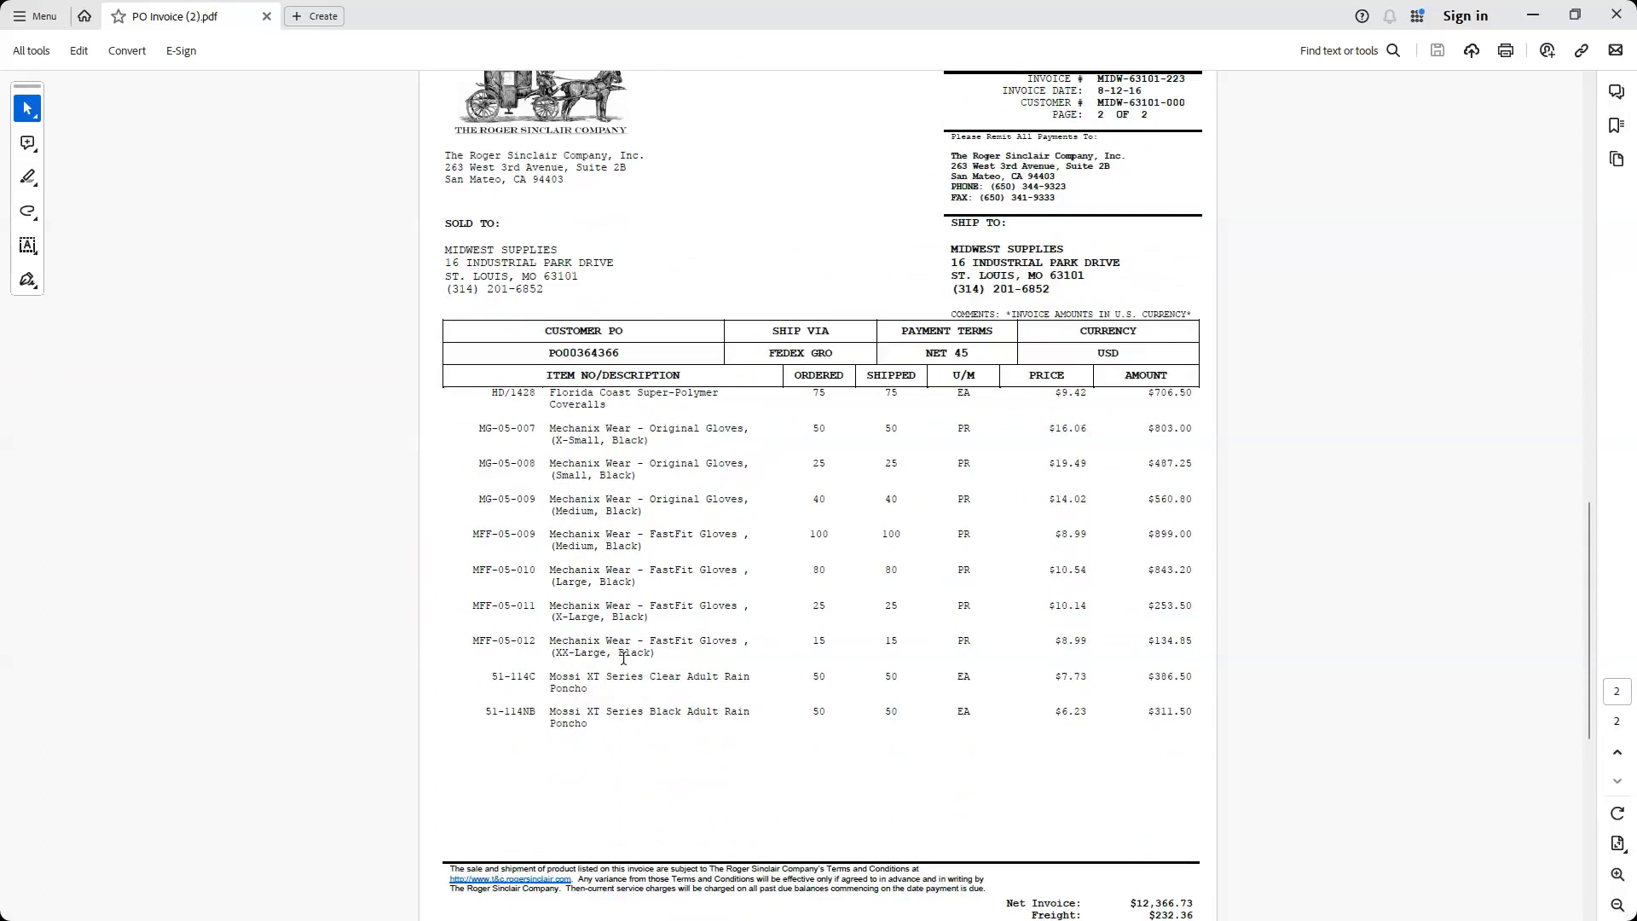
scroll(815, 560, up, 1)
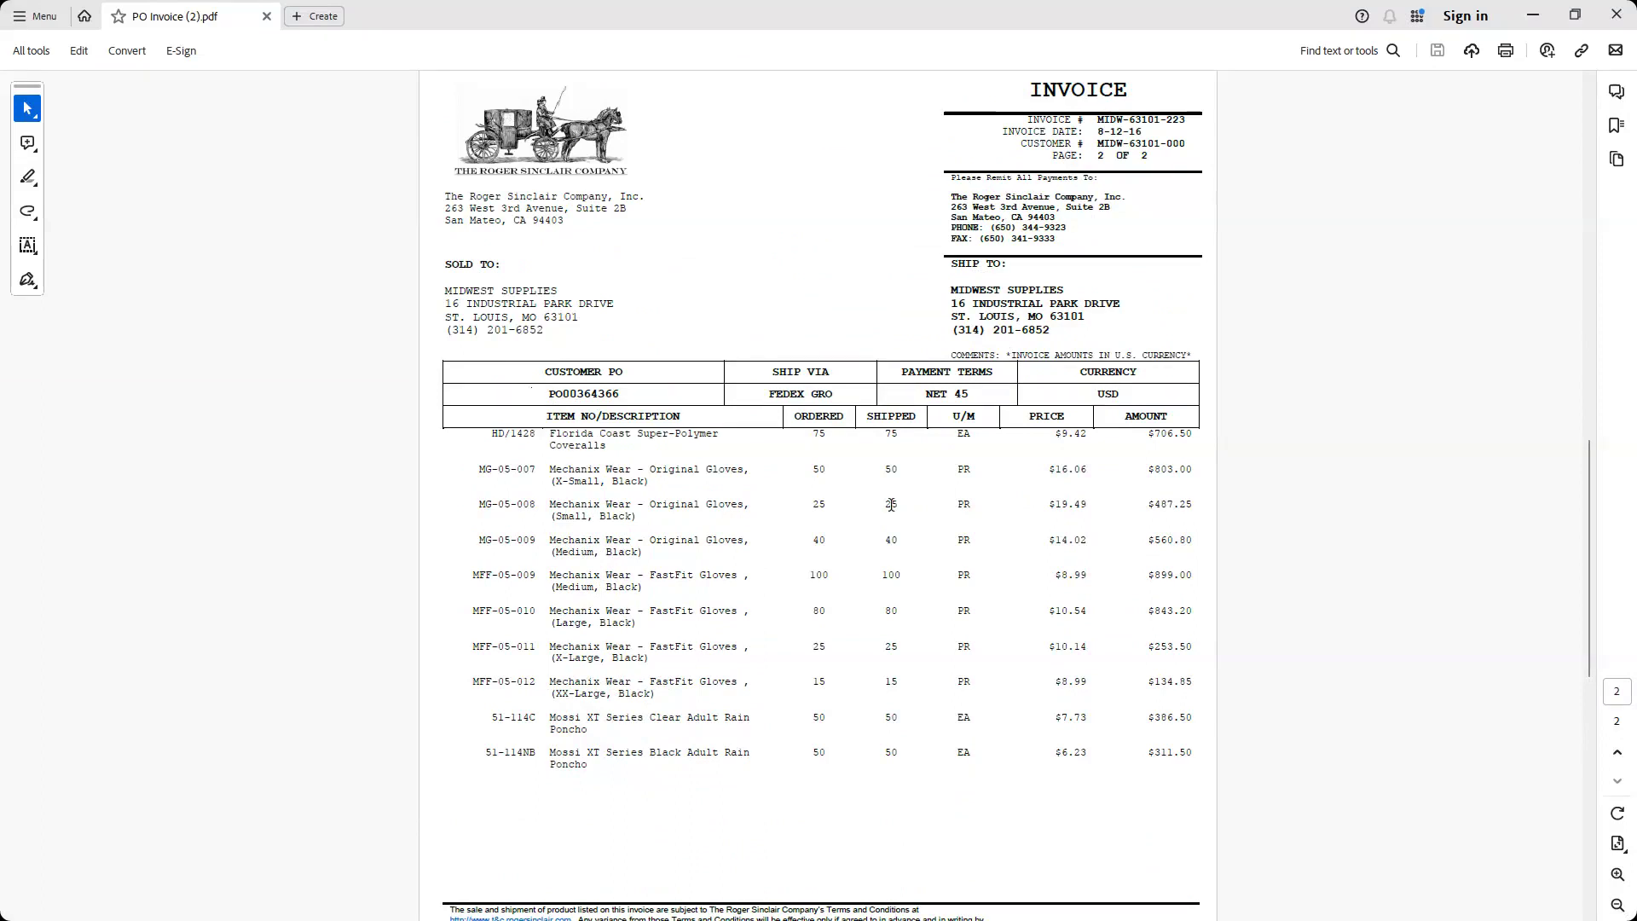
click(1551, 15)
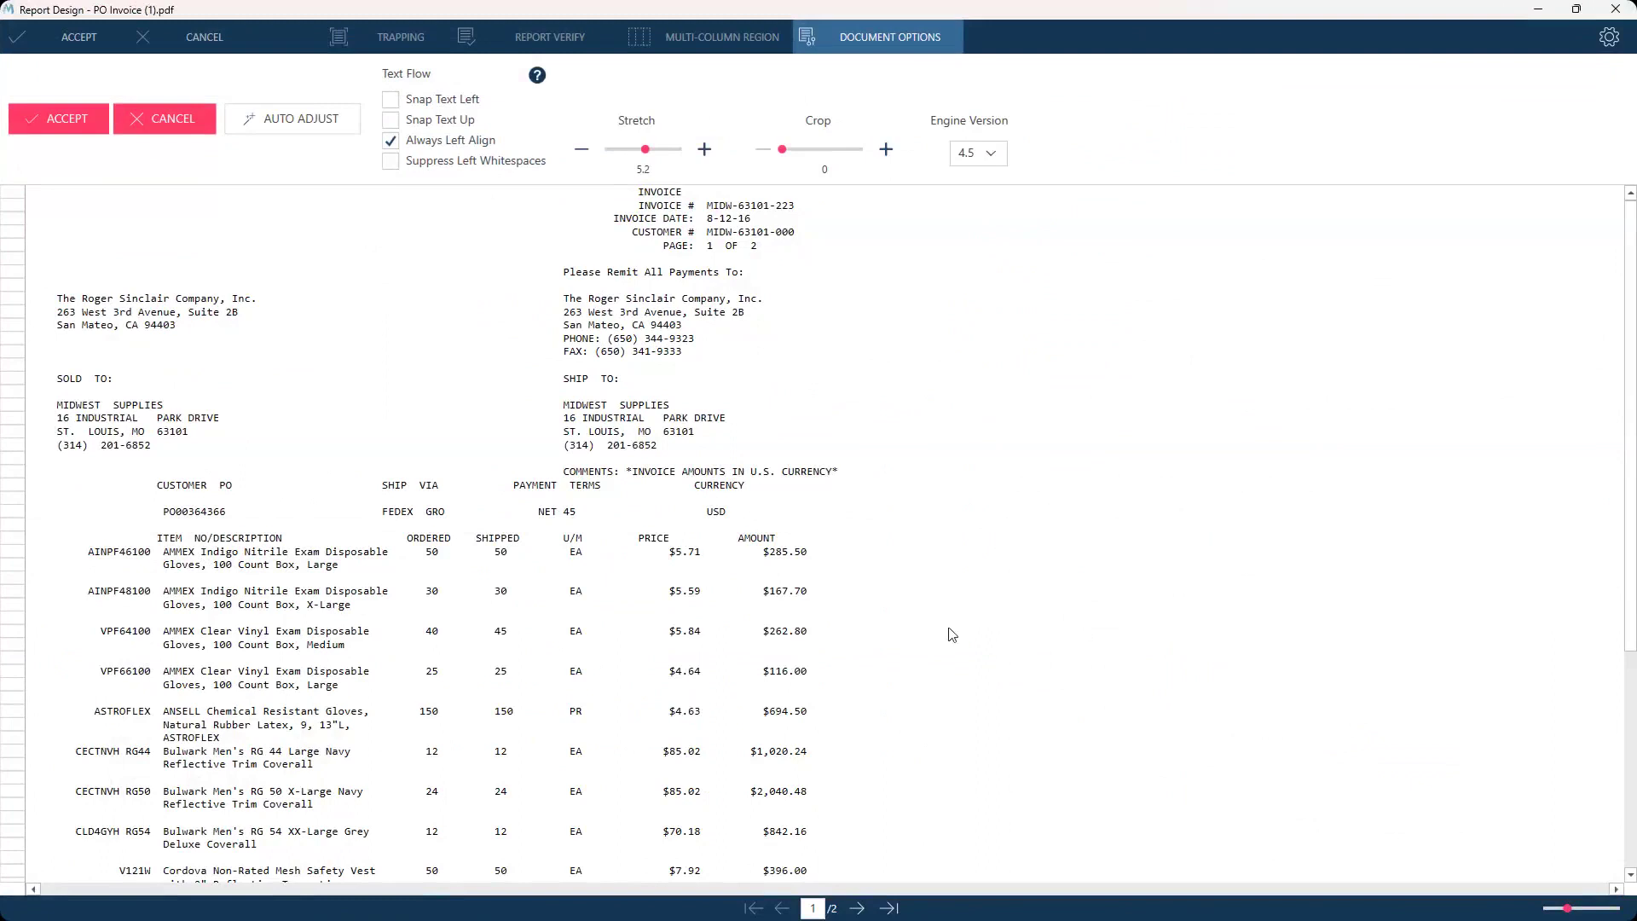
Step: Scroll the PO Invoice (1).pdf preview while checking Always Left Align text flow and stretch 5.2
scroll(921, 691, down, 3)
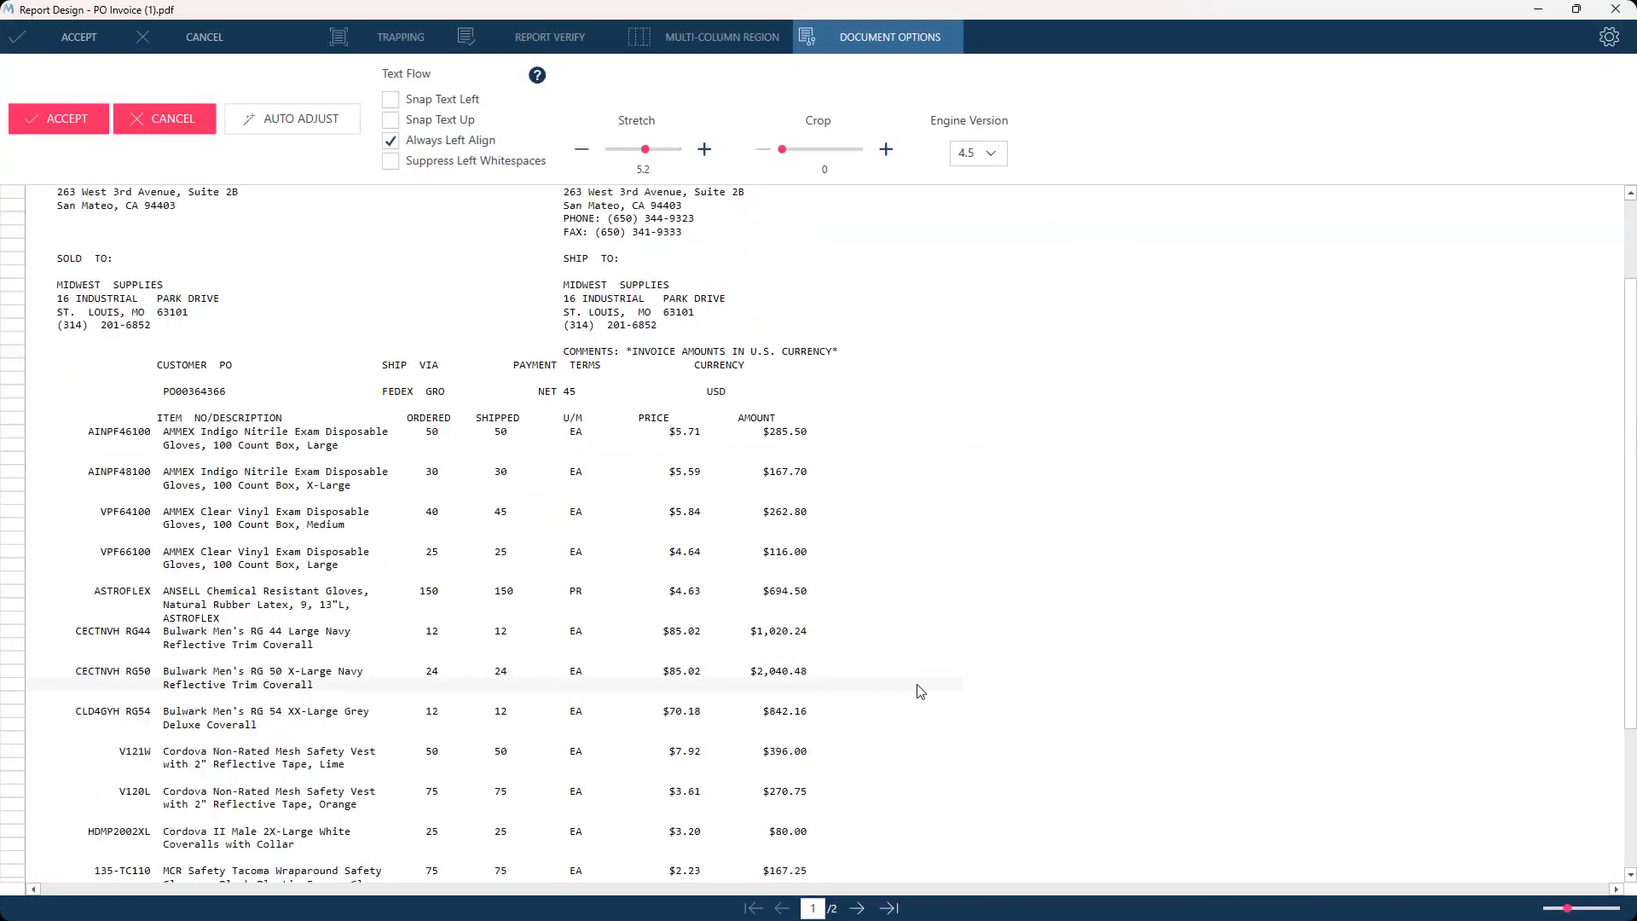
scroll(920, 691, up, 3)
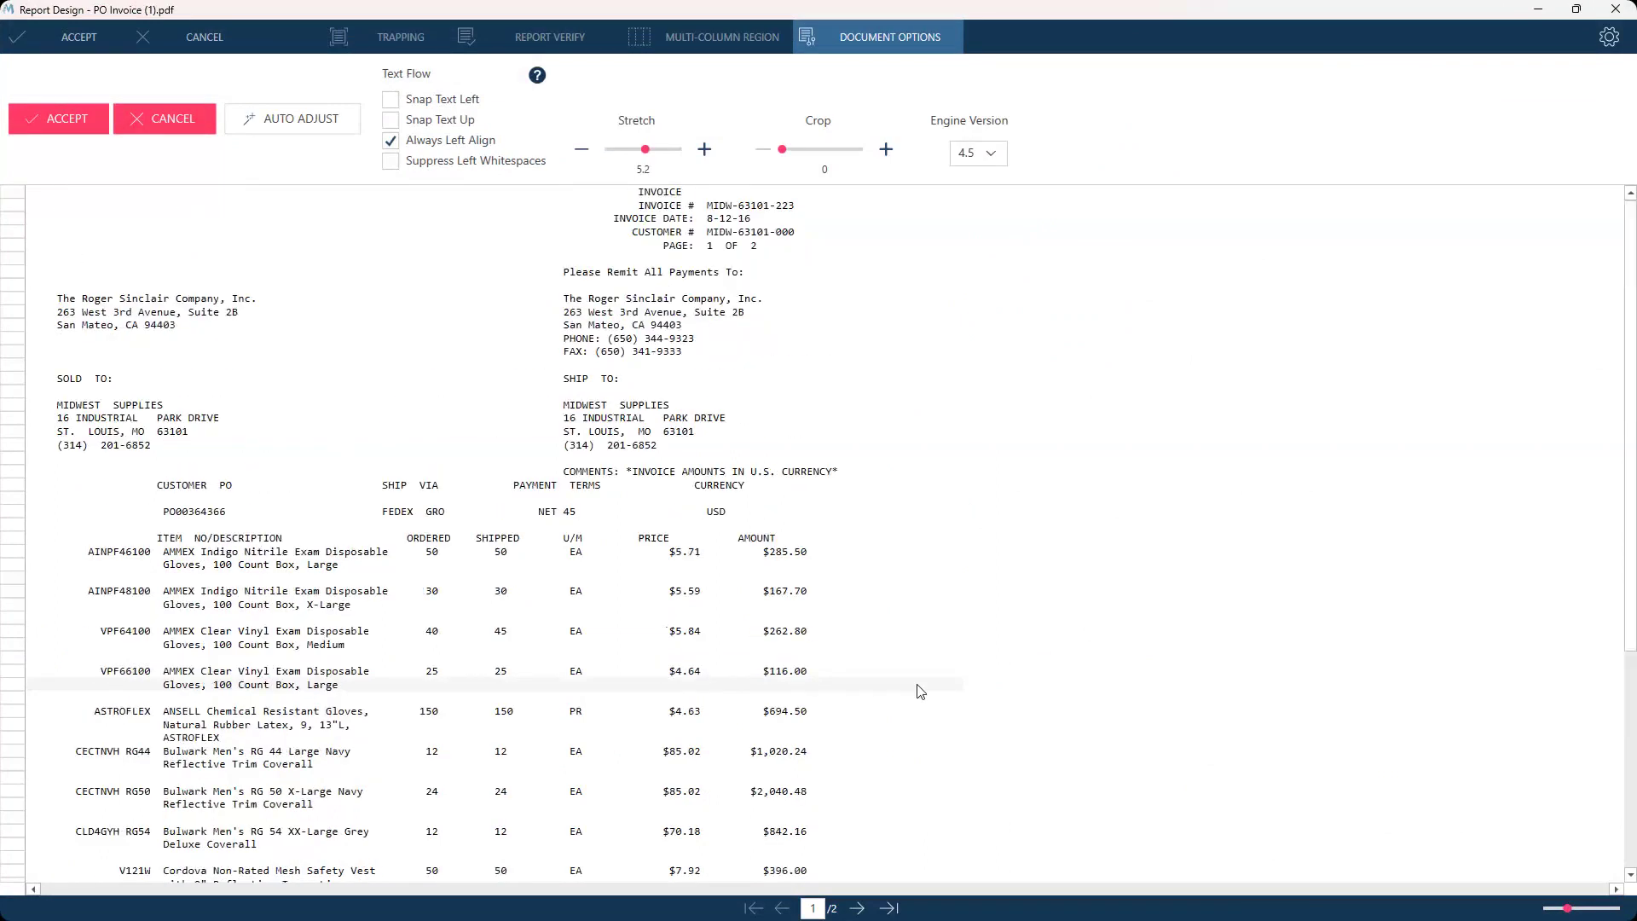
scroll(921, 691, down, 3)
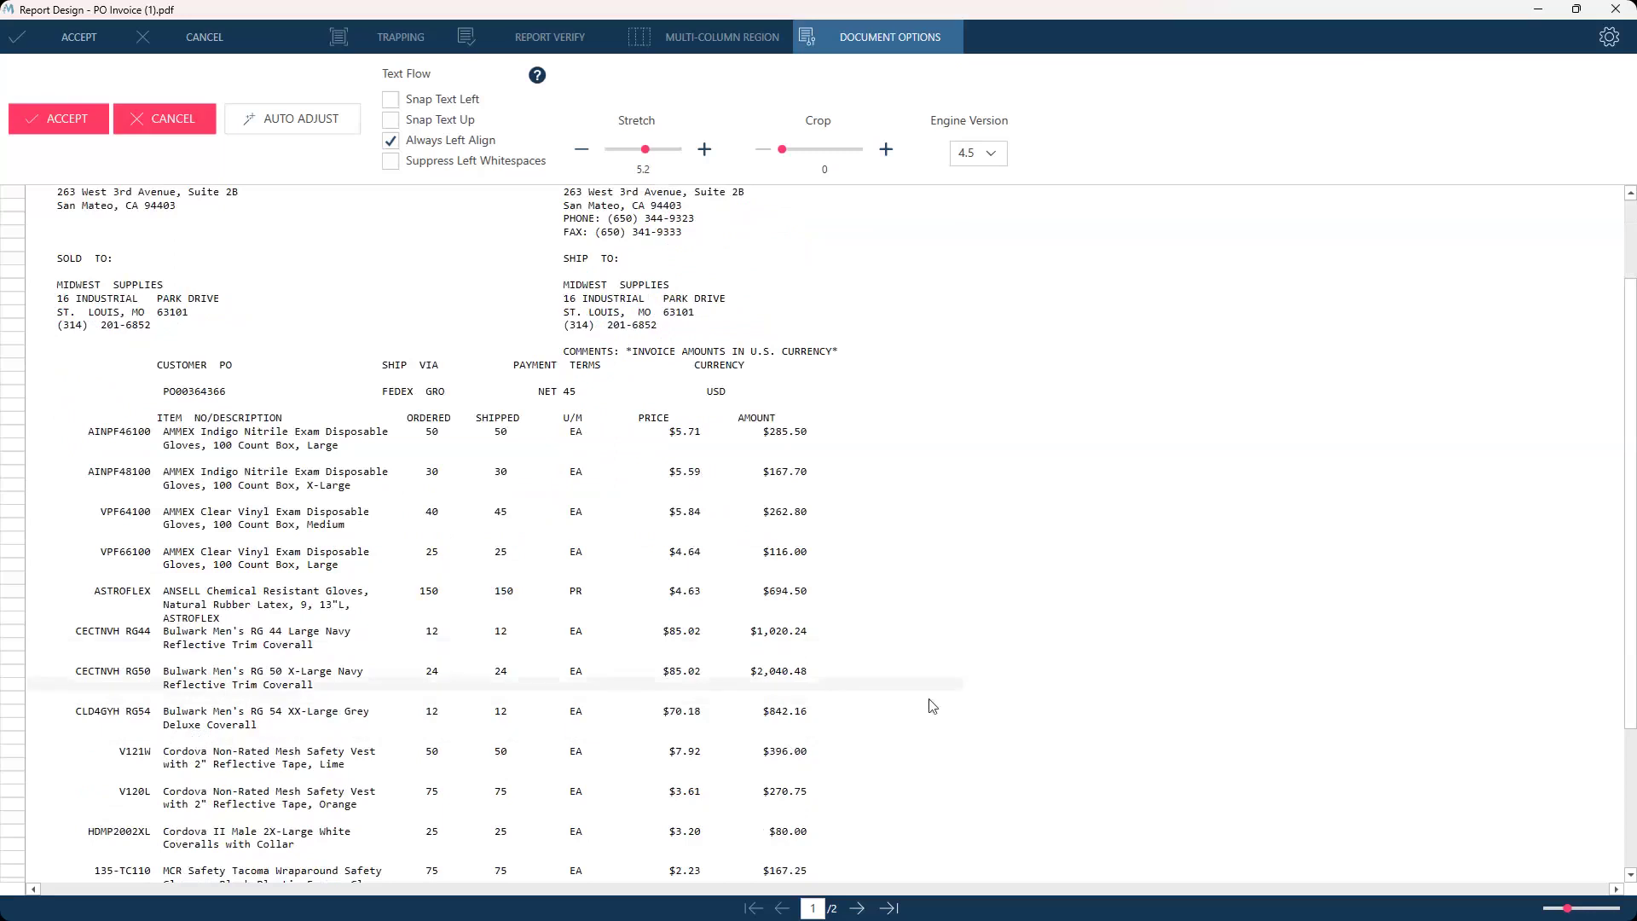
scroll(932, 706, up, 3)
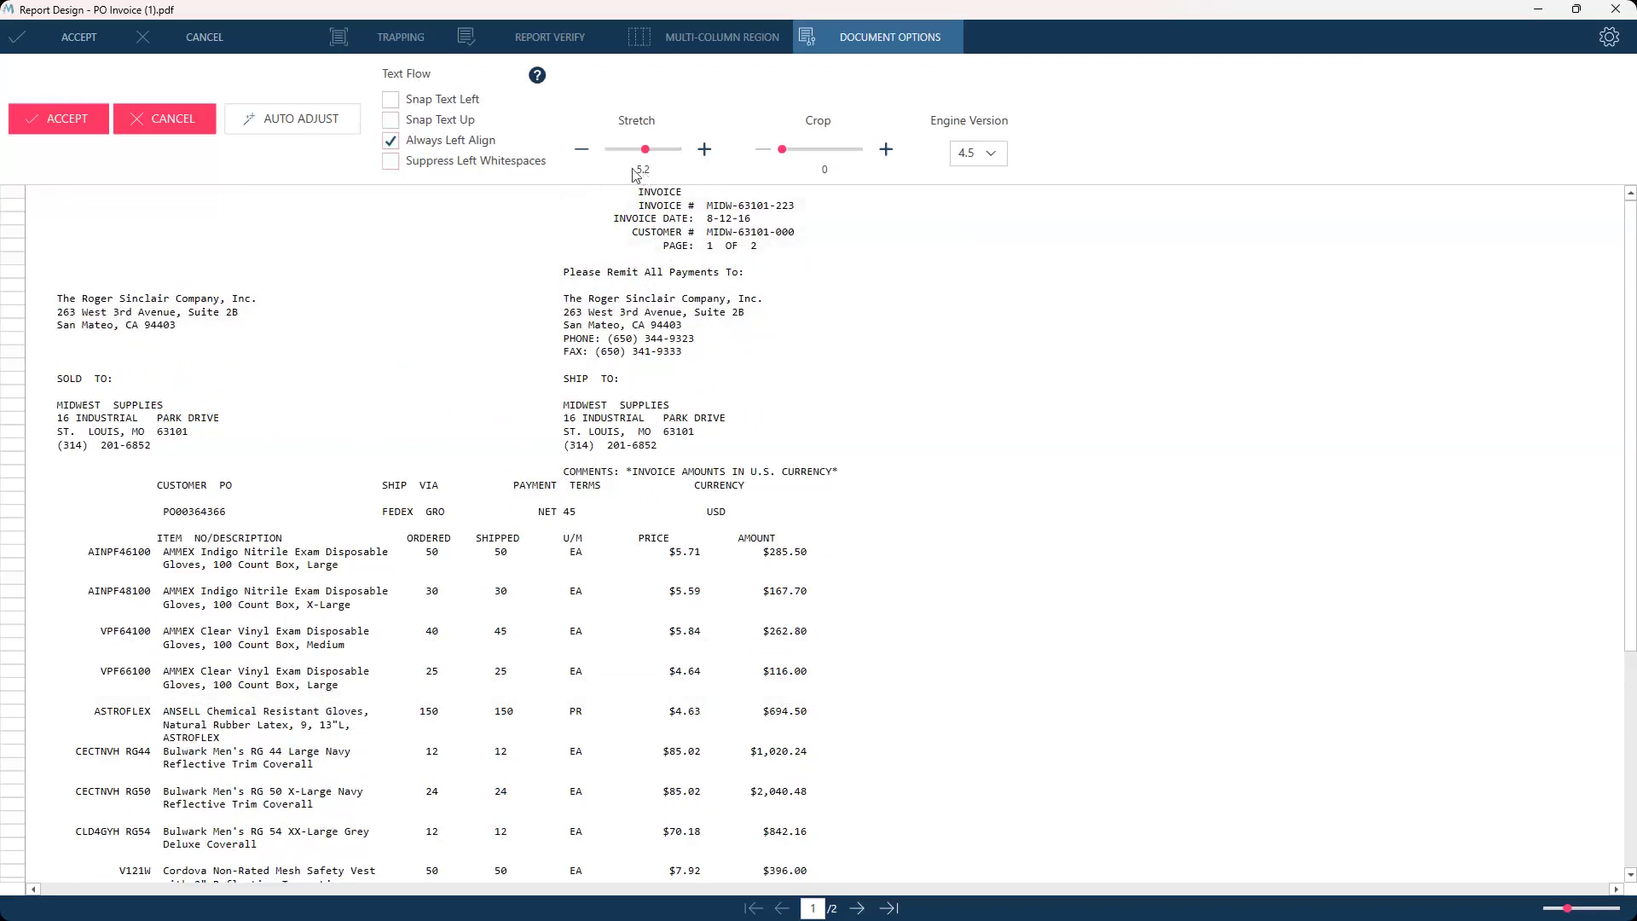
click(982, 165)
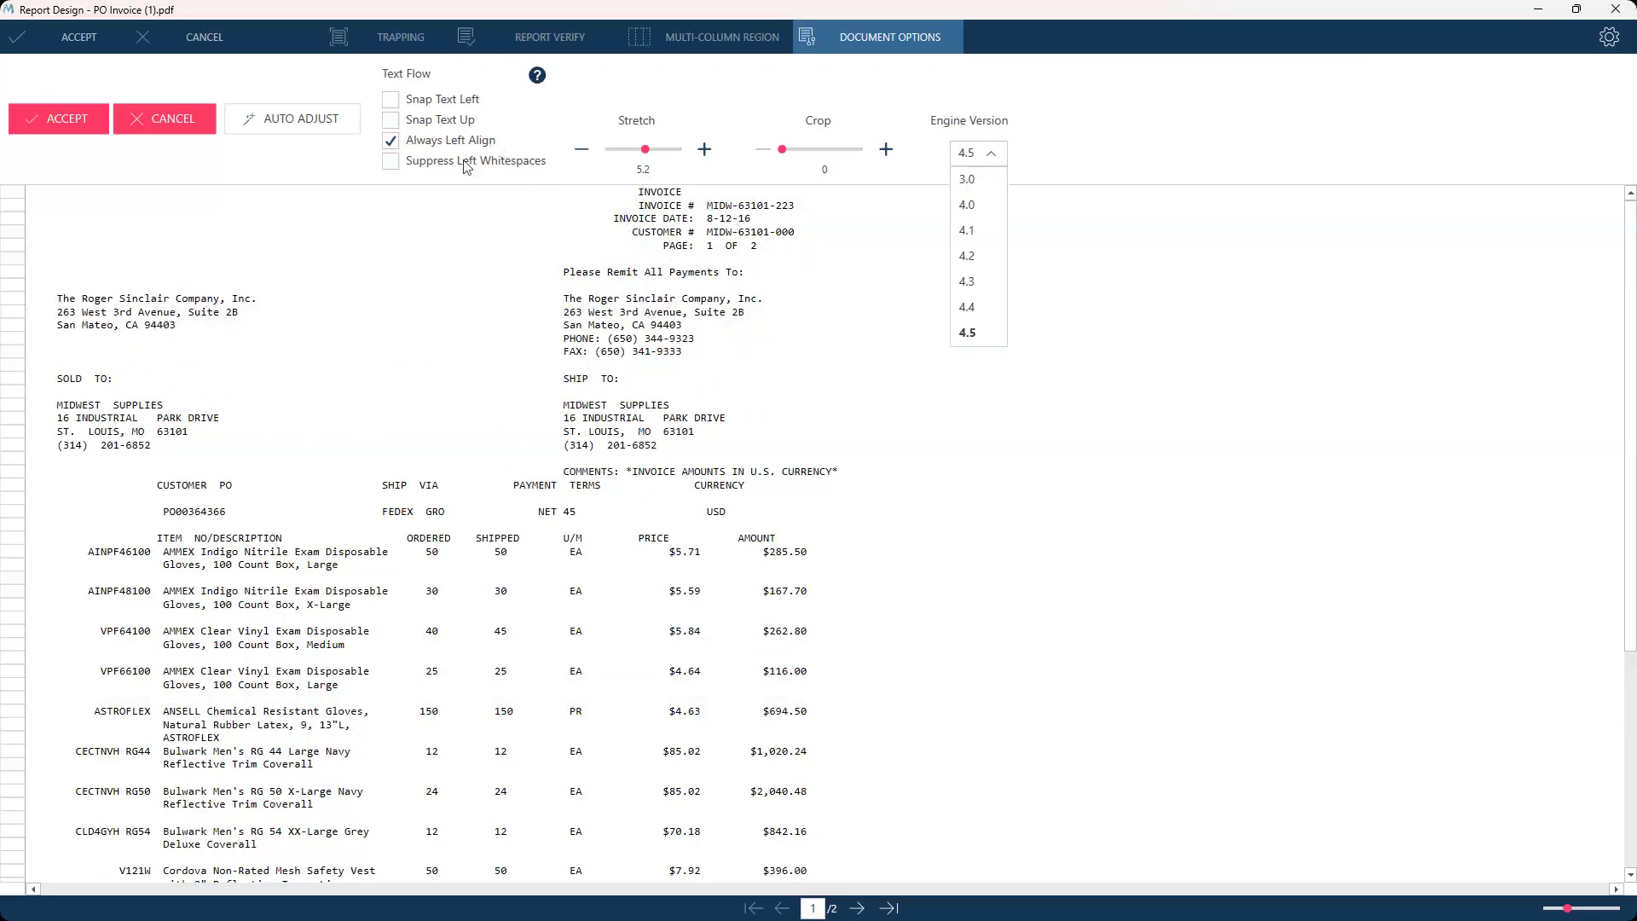
click(1095, 460)
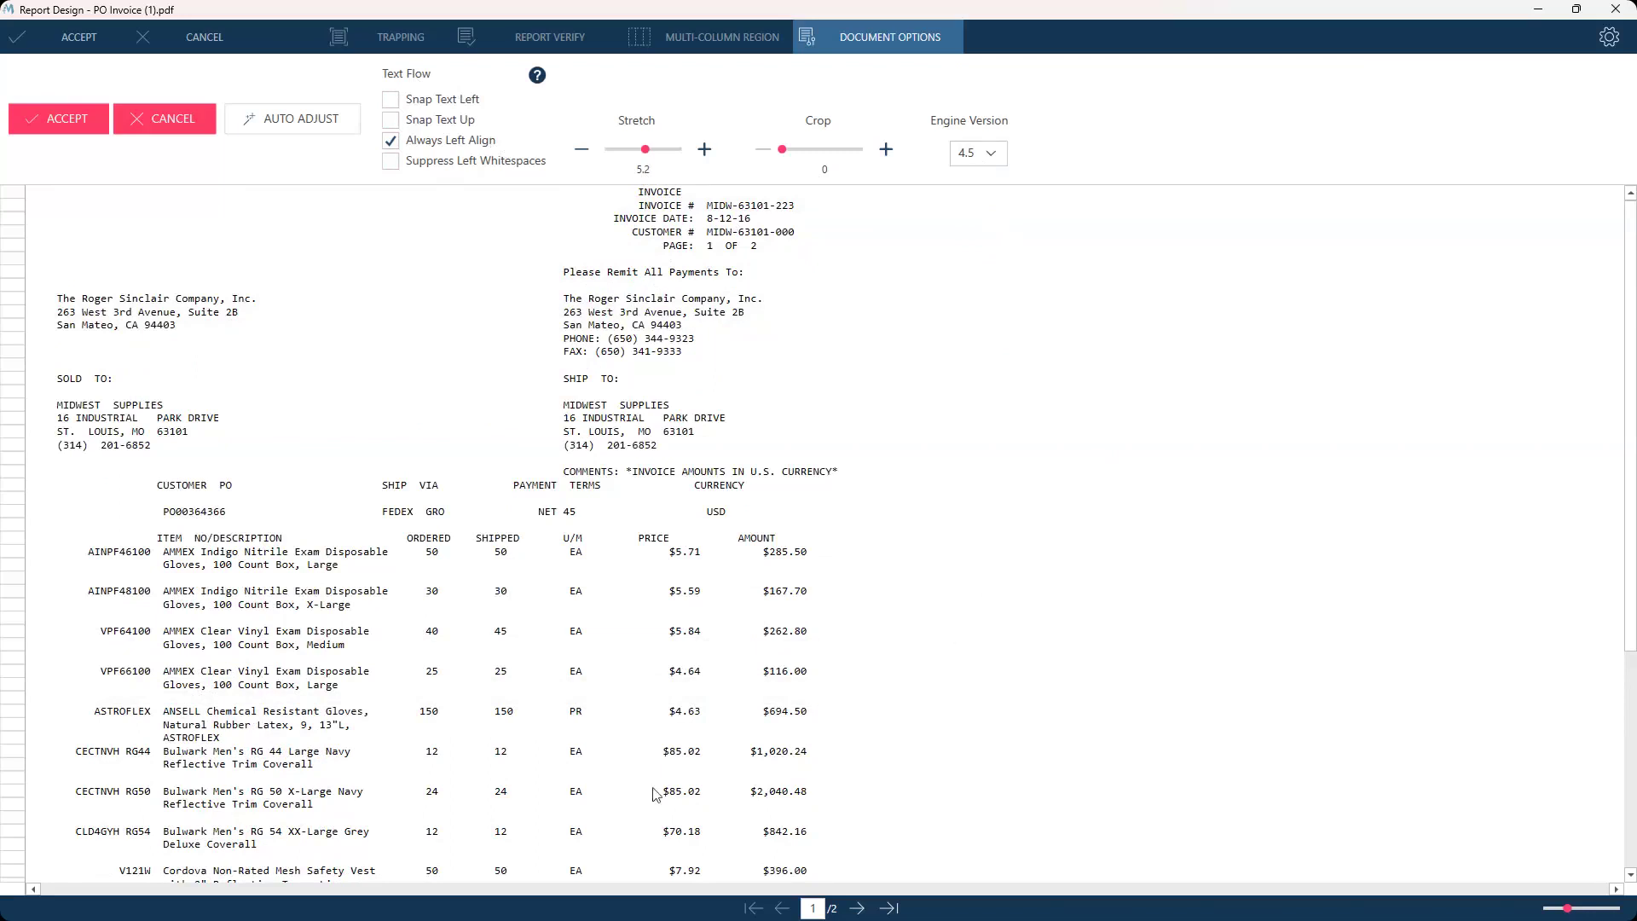
scroll(655, 786, down, 3)
scroll(656, 786, up, 3)
Step: Accept the document options, browse the Trapping report, and select the AINPF46100 line as the sample
click(81, 109)
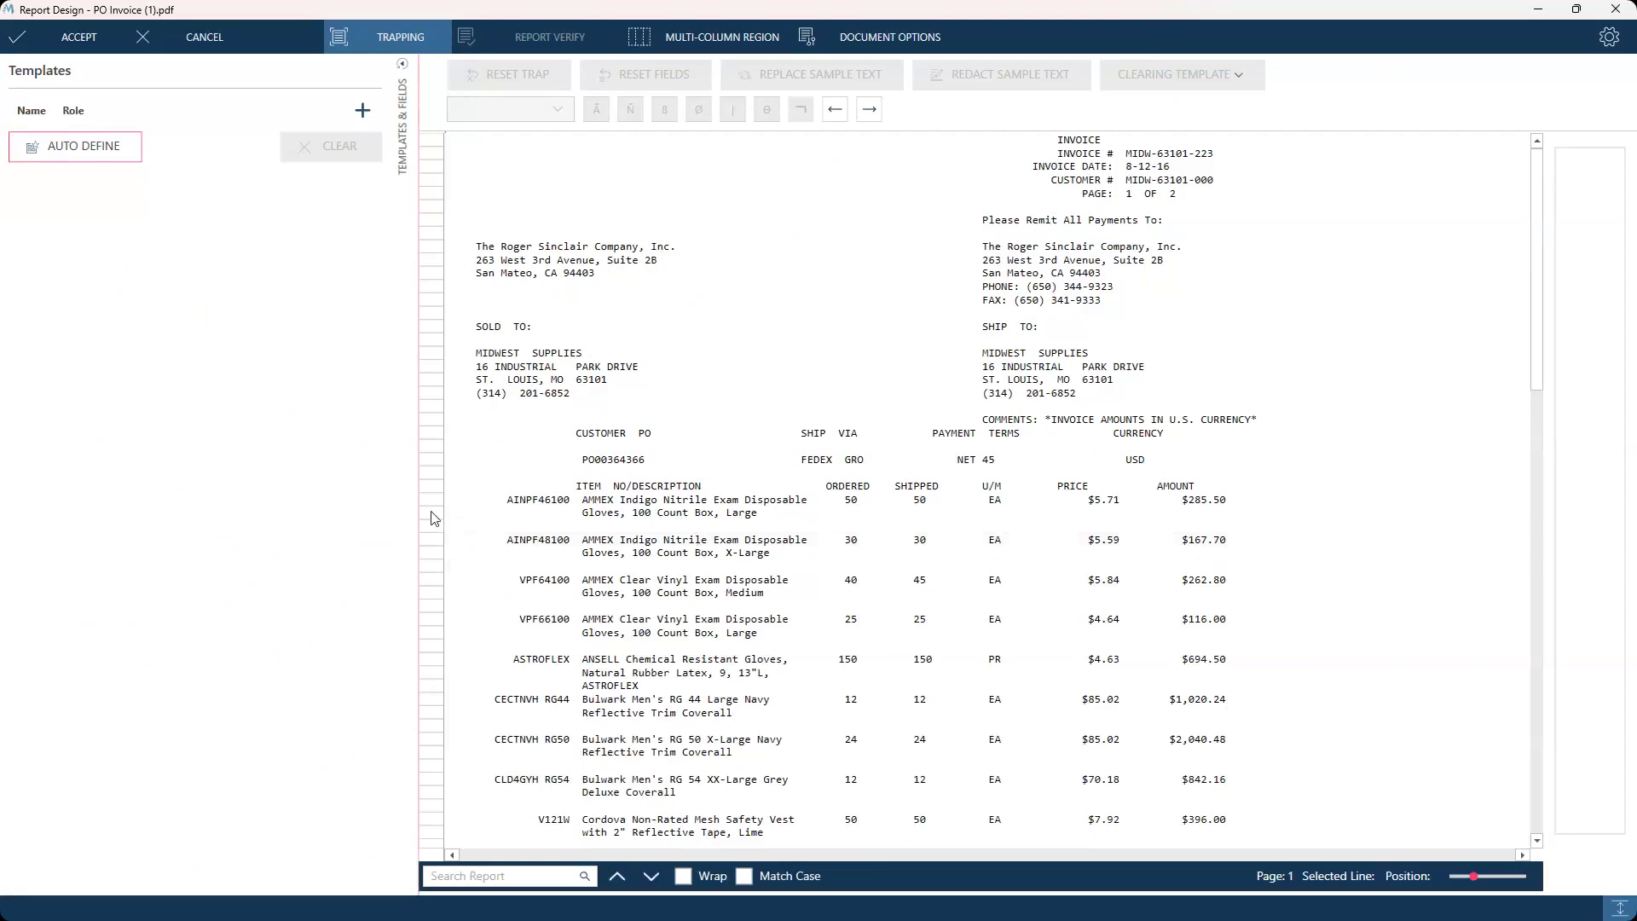
scroll(585, 563, down, 2)
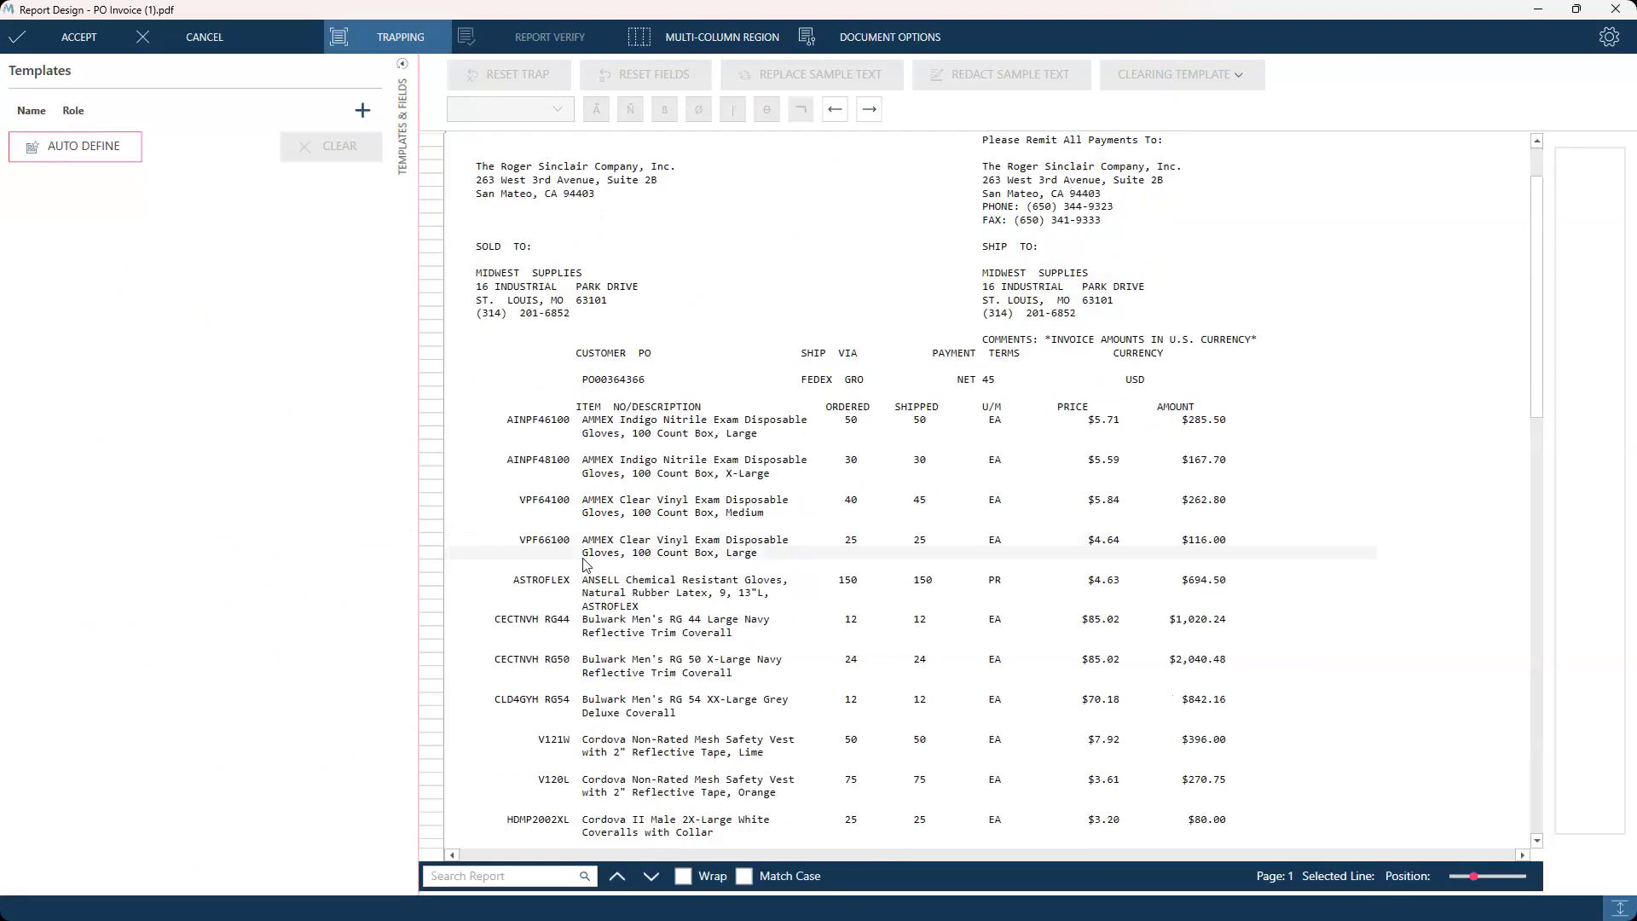
scroll(584, 563, down, 2)
scroll(584, 563, up, 1)
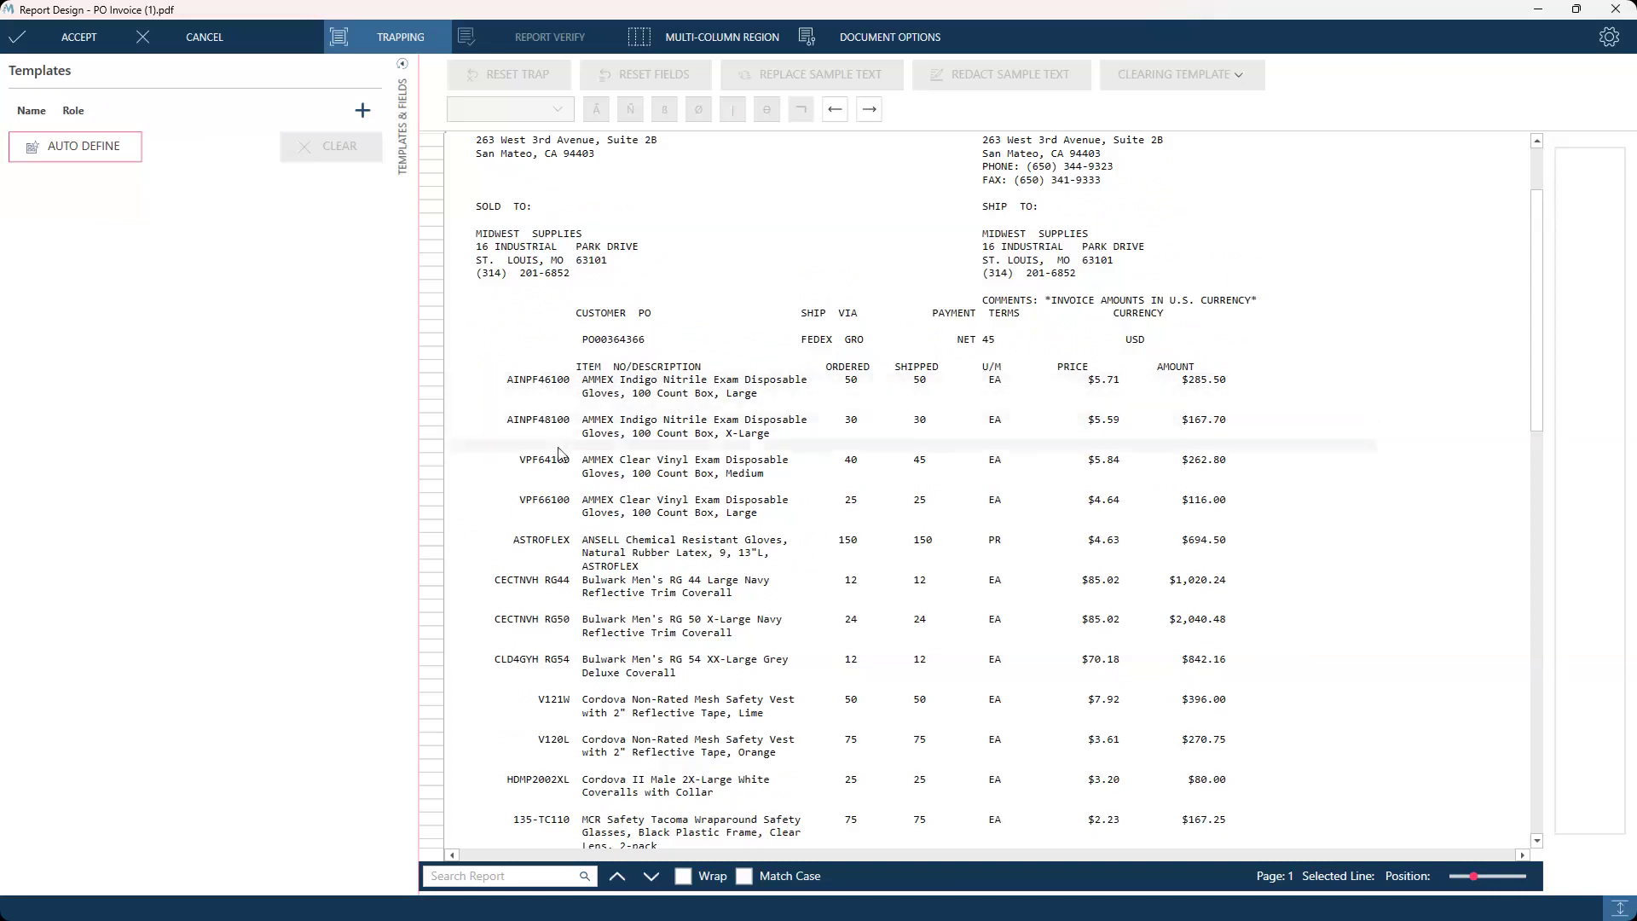
scroll(559, 495, down, 1)
scroll(731, 682, up, 1)
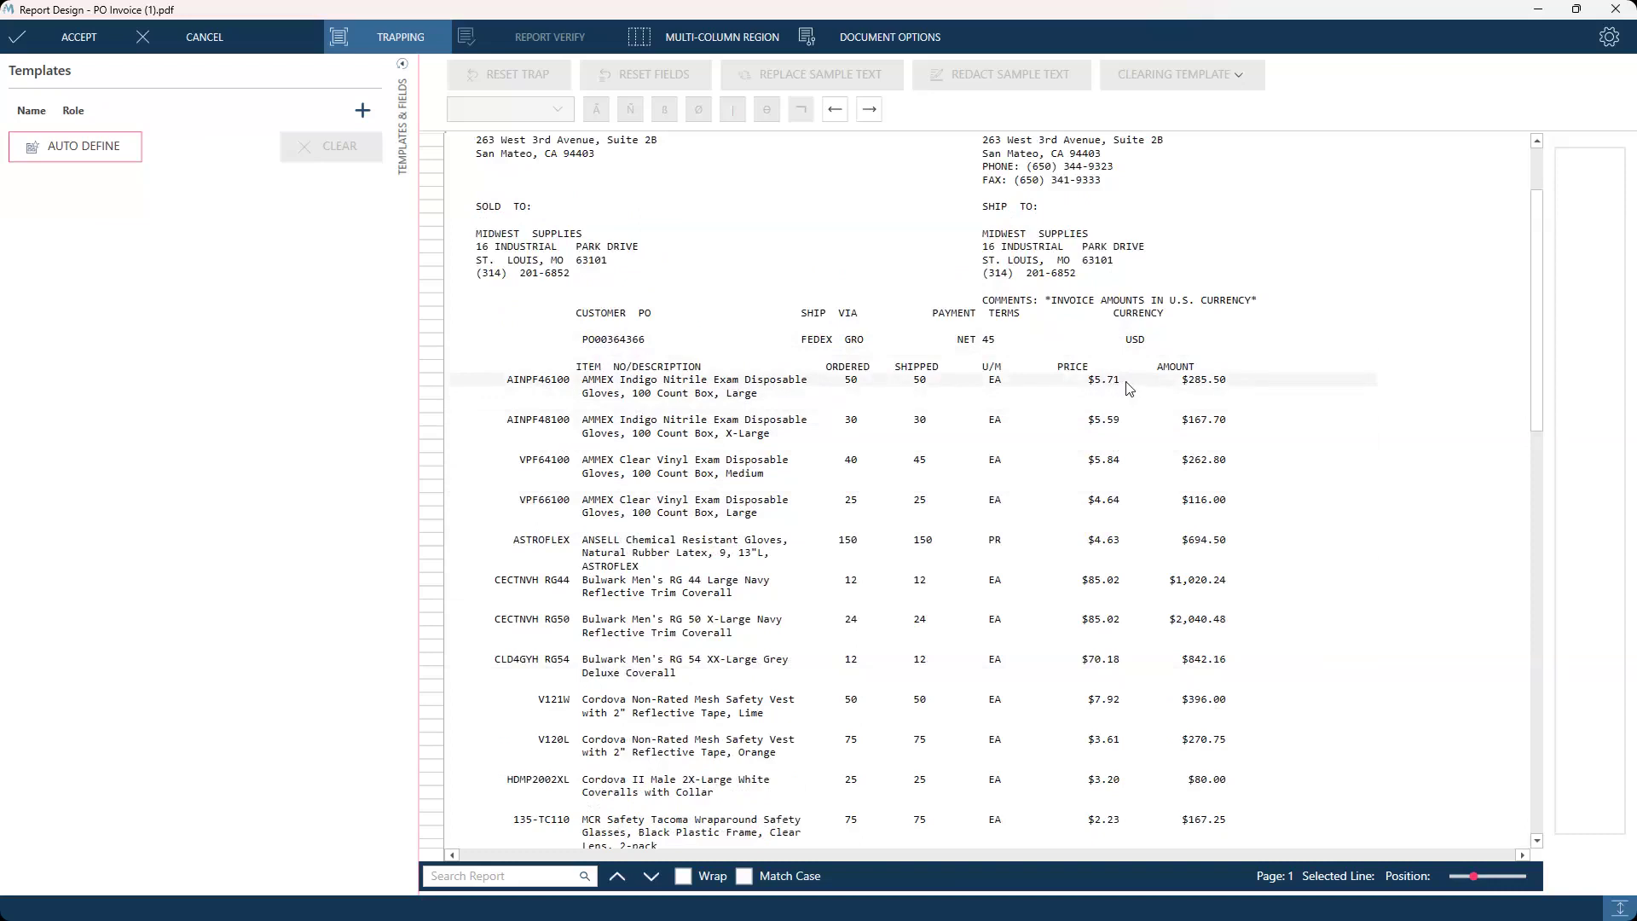
click(429, 382)
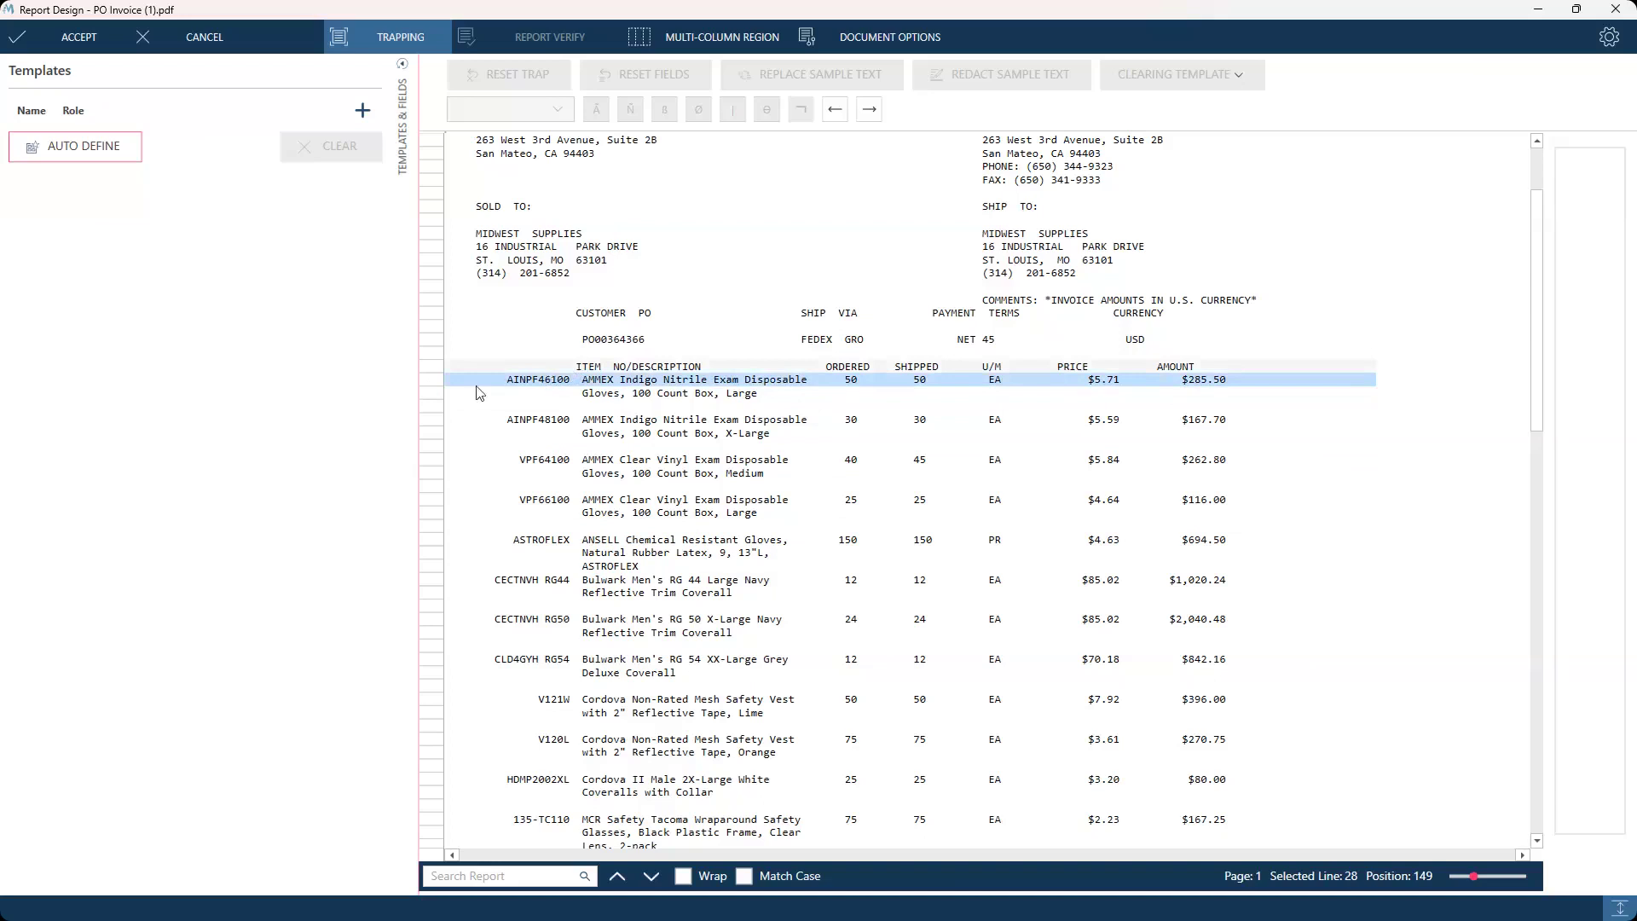
Step: Turn the AINPF46100 line into a Detail template with Create Template > Detail
right_click(433, 387)
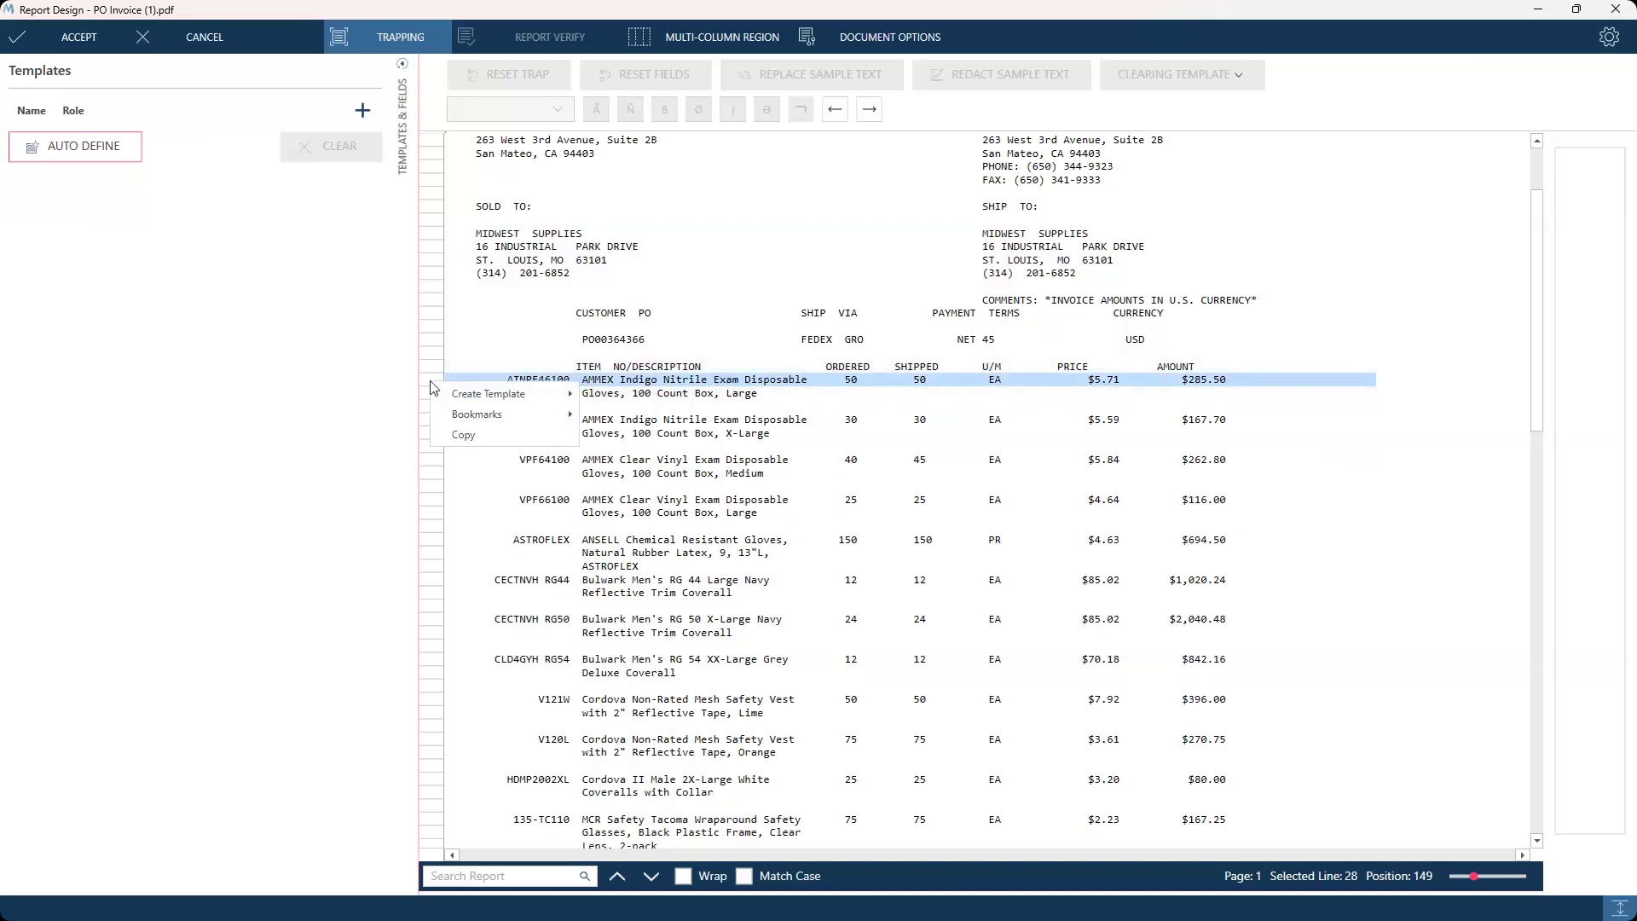
mouse_move(461, 393)
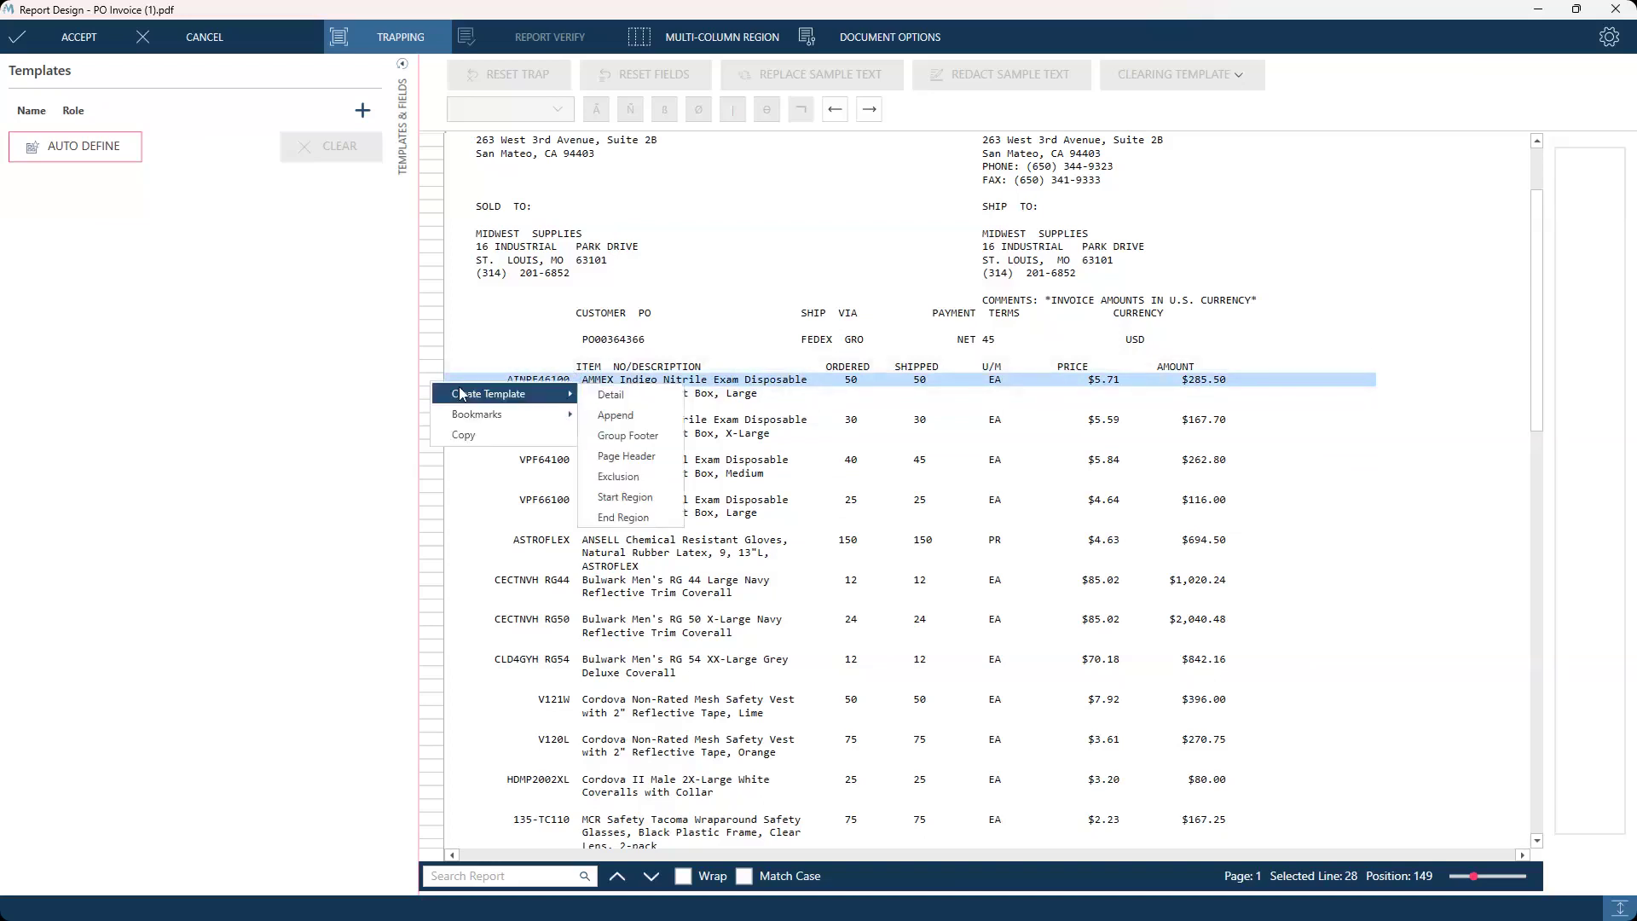
click(610, 395)
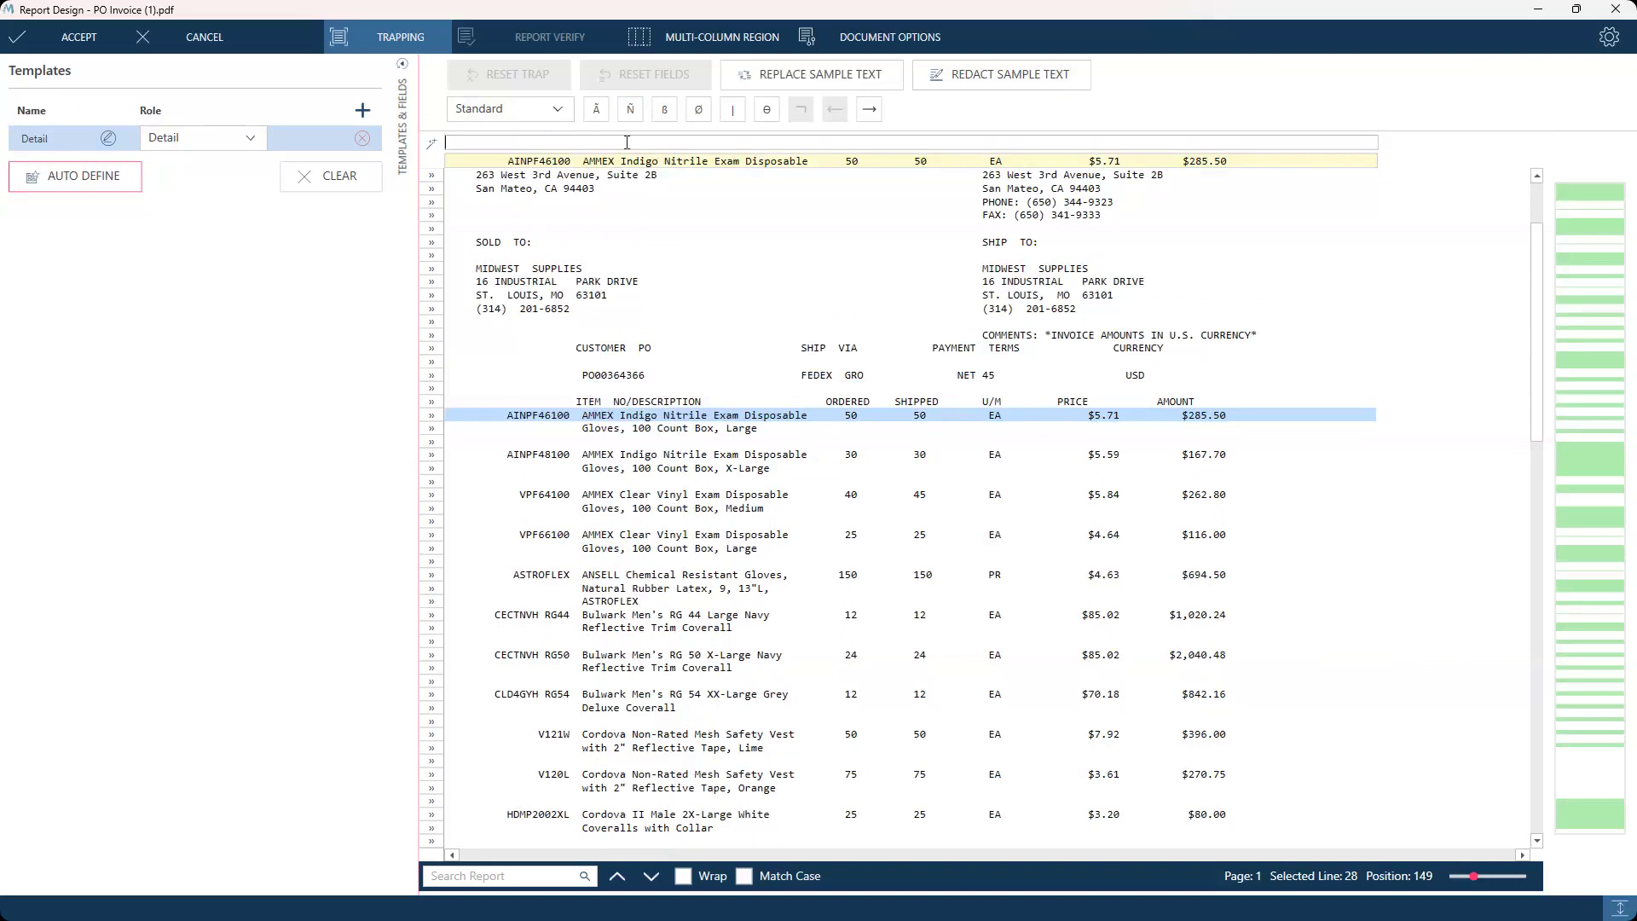
click(564, 119)
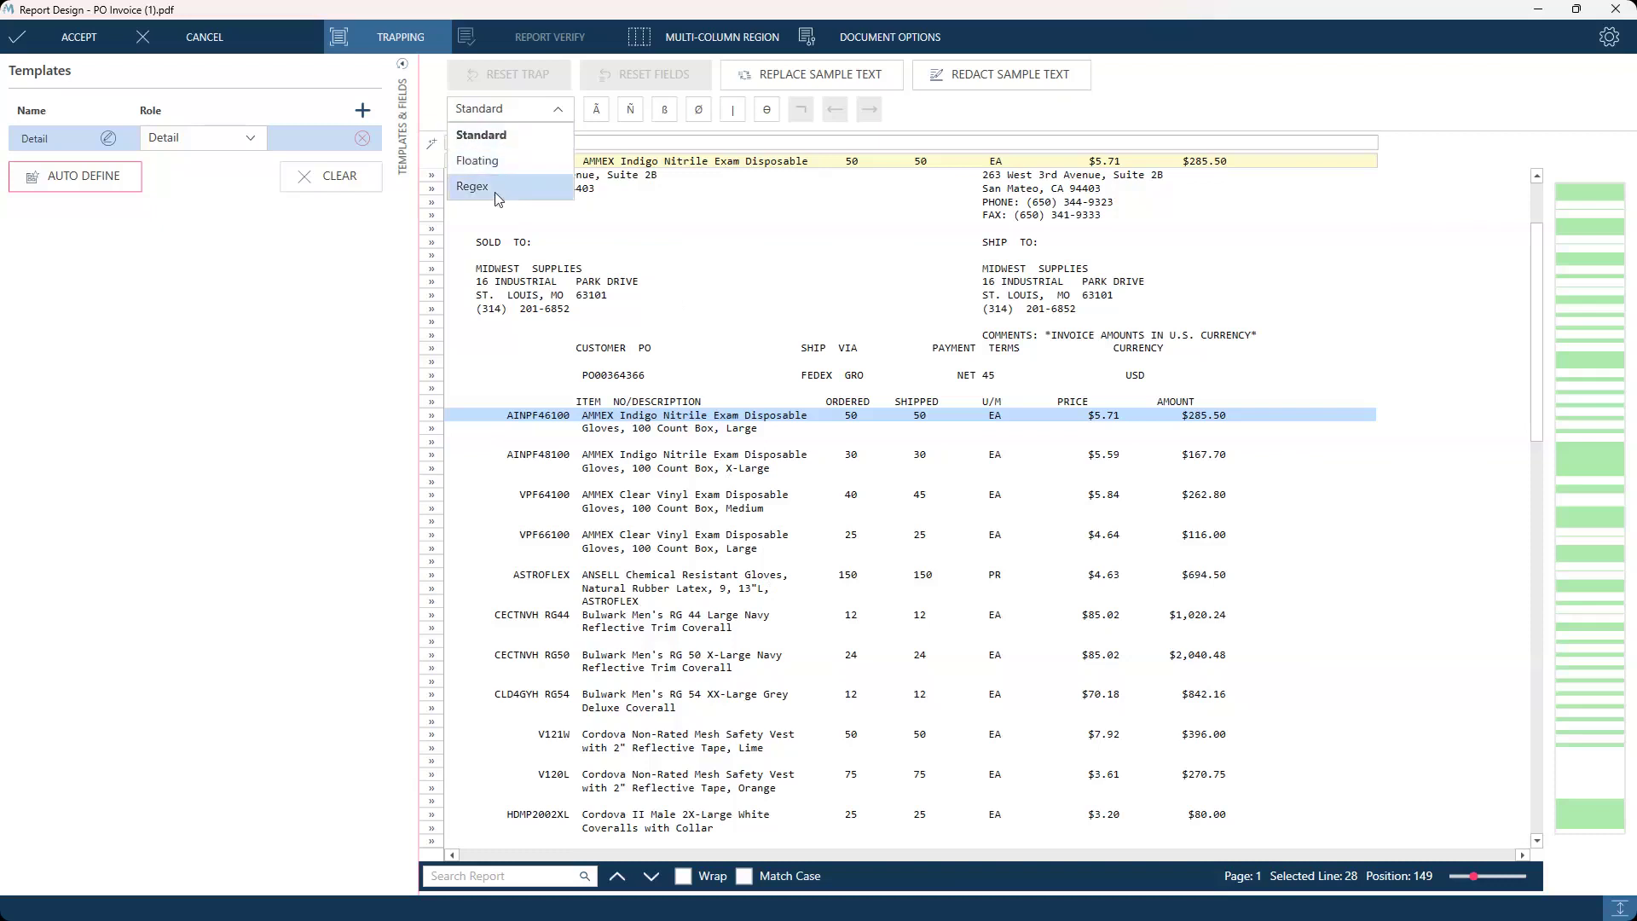
click(518, 135)
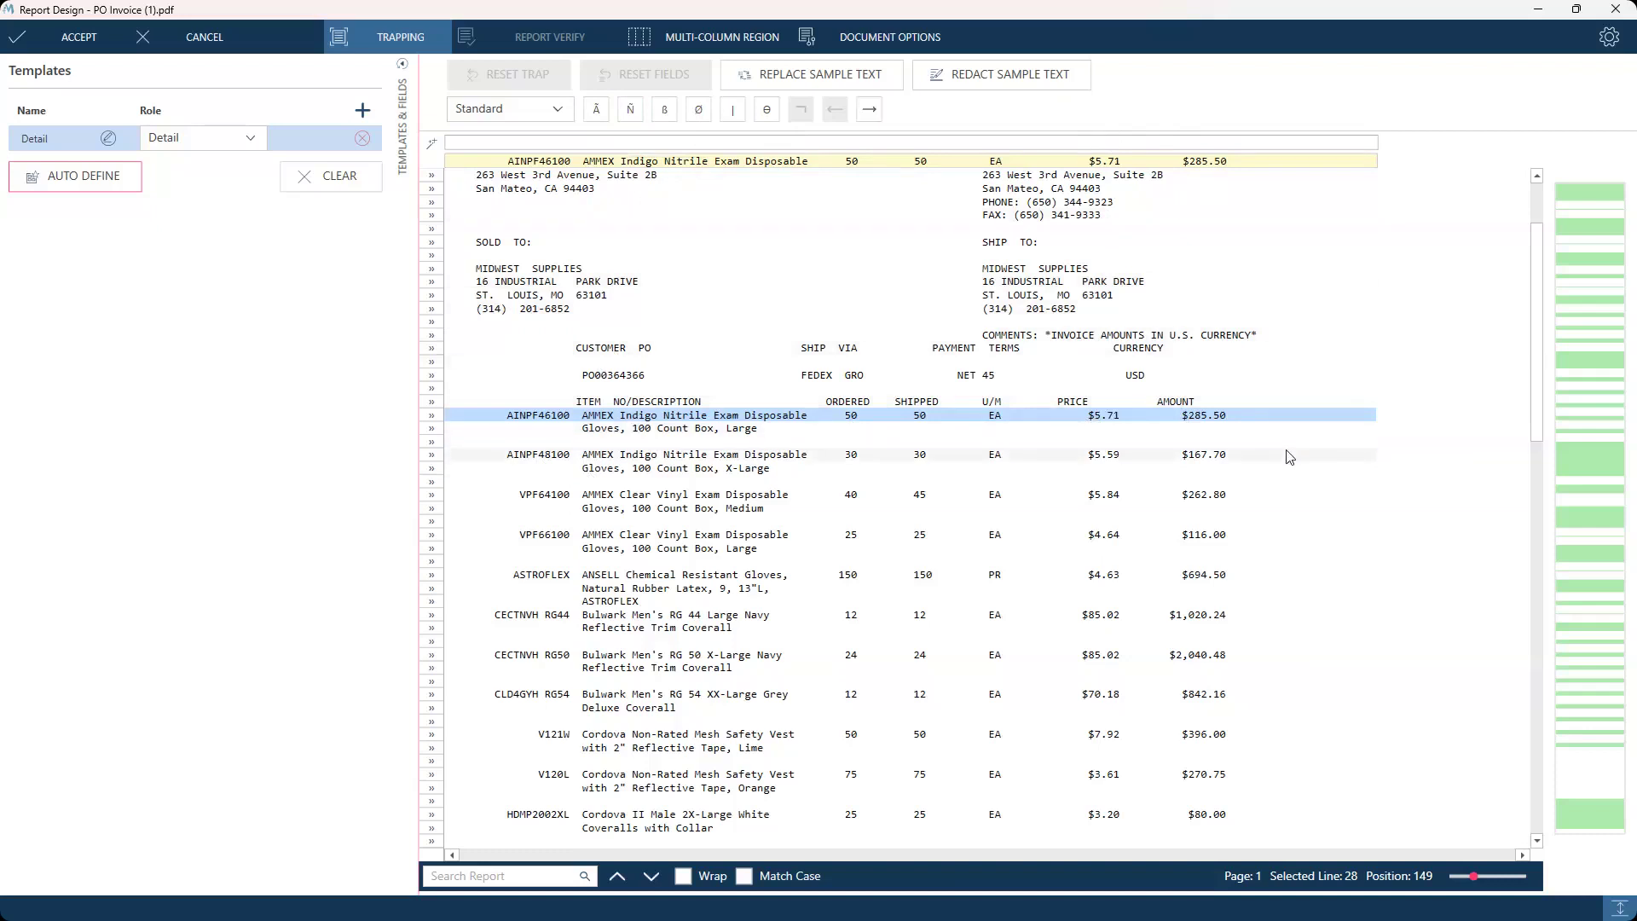
Step: Add a period and numeric markers at the price and amount decimals, then check matches on both pages
double_click(631, 111)
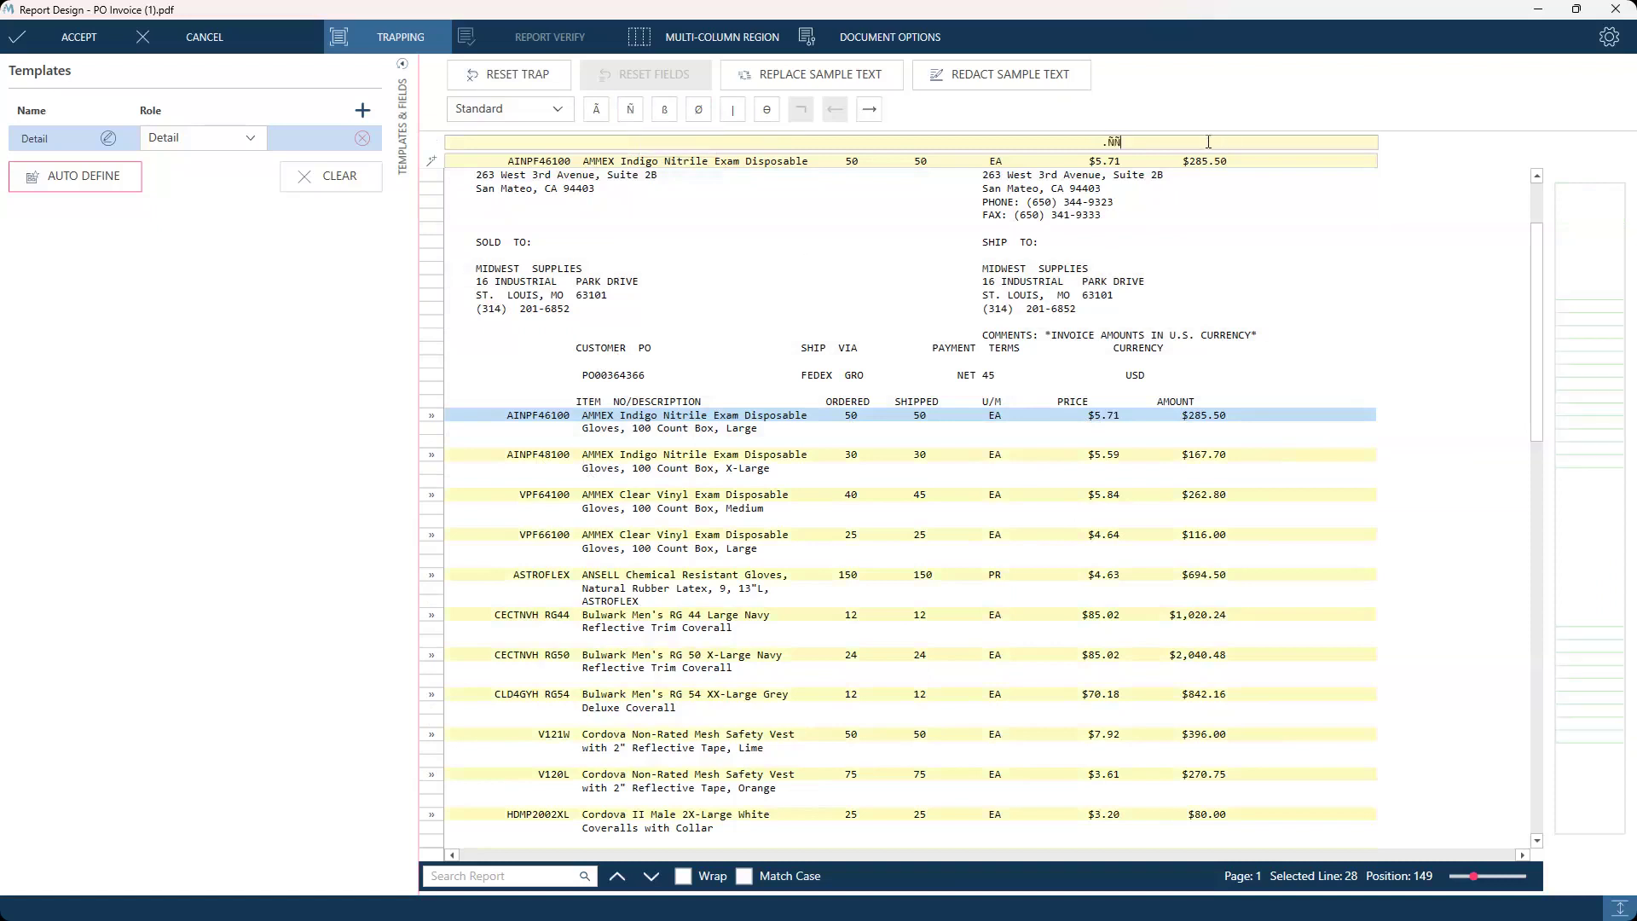
text(.)
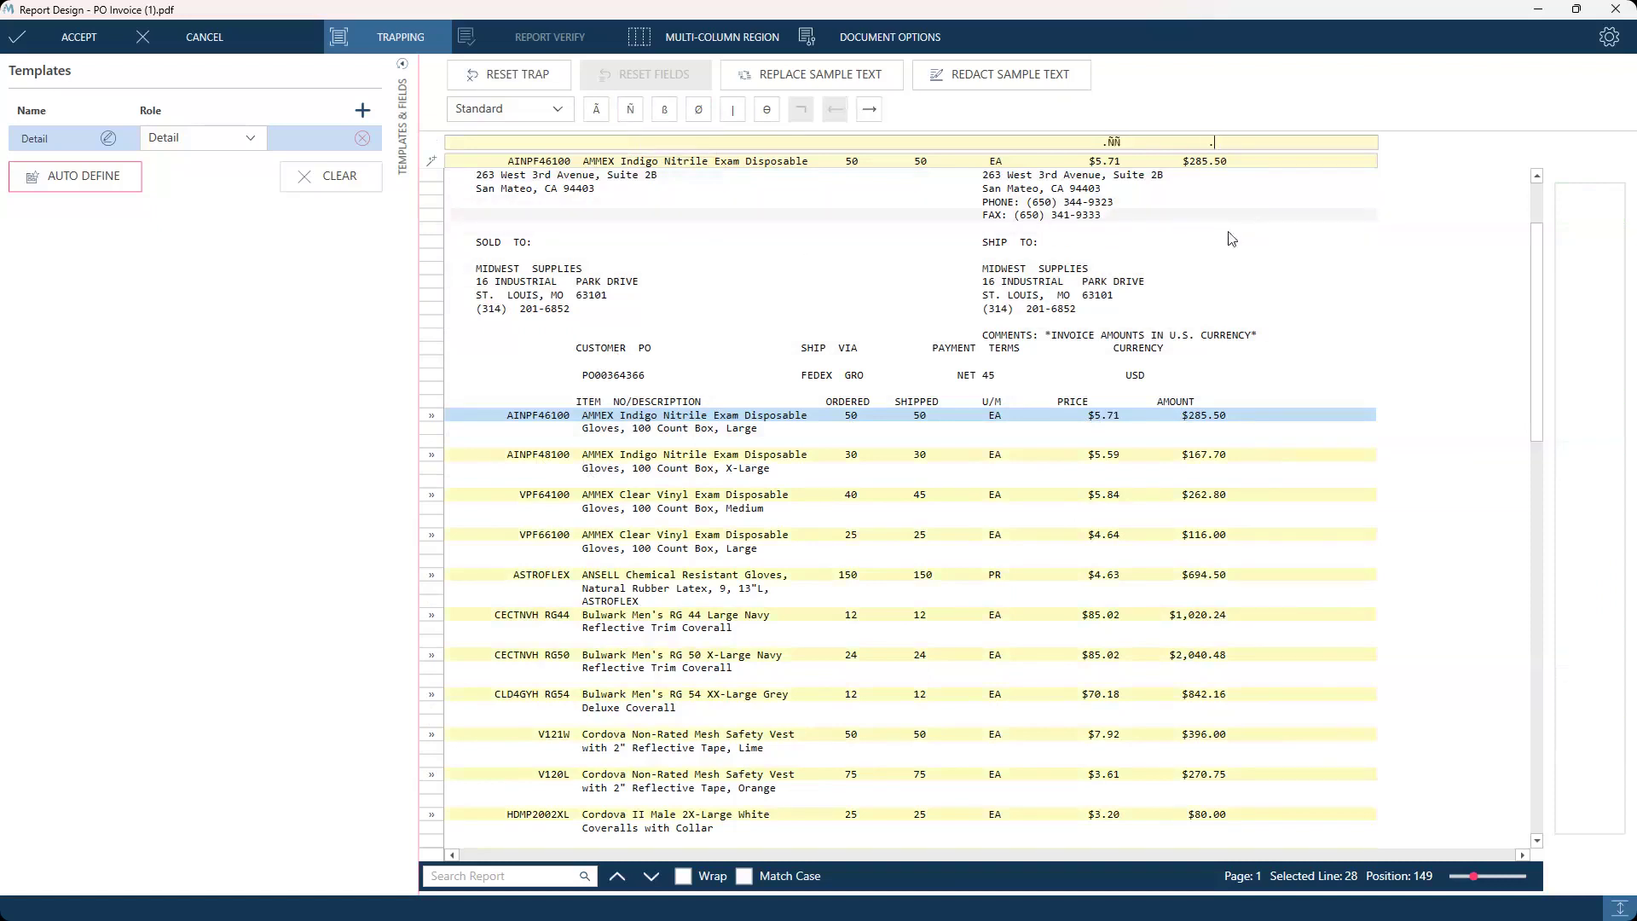
double_click(631, 109)
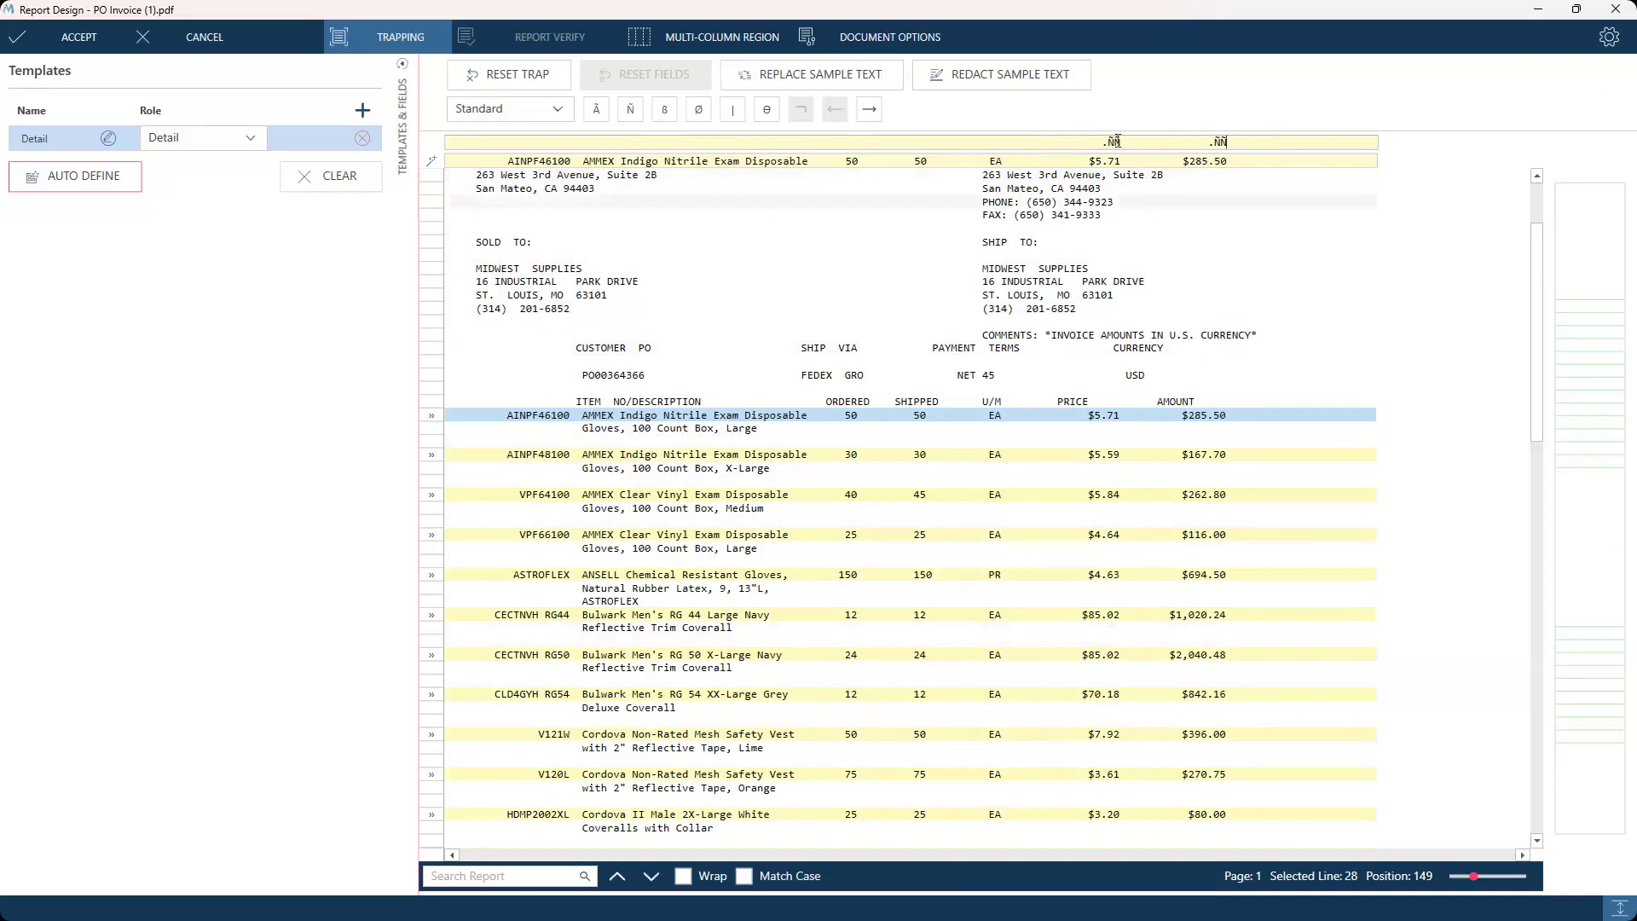
scroll(1098, 789, down, 15)
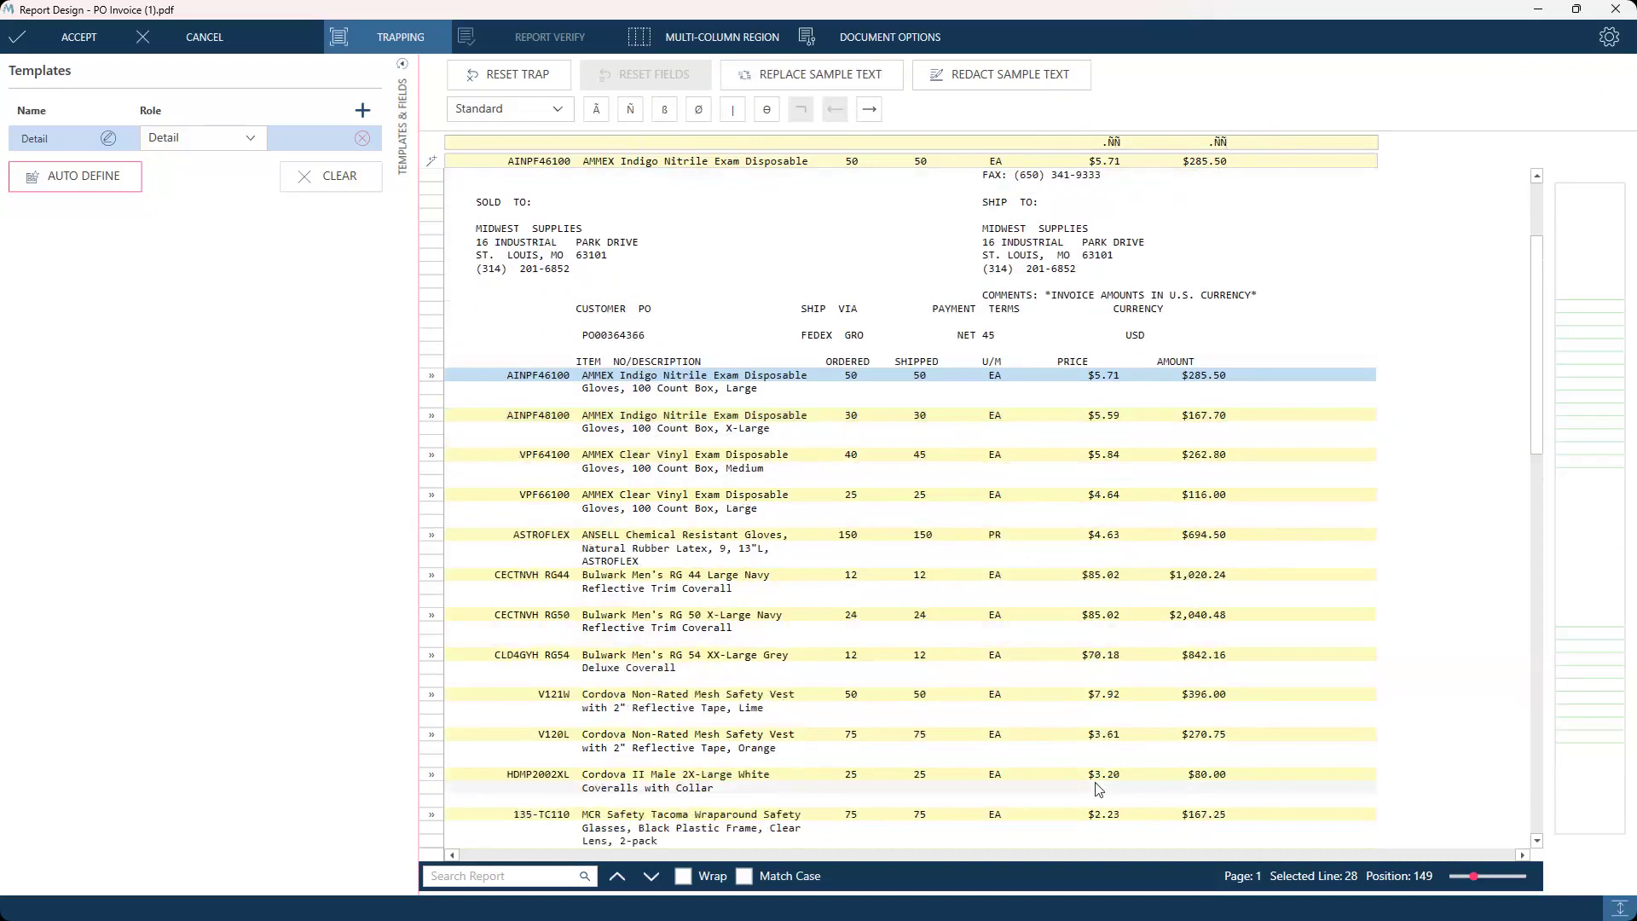
scroll(1098, 788, down, 10)
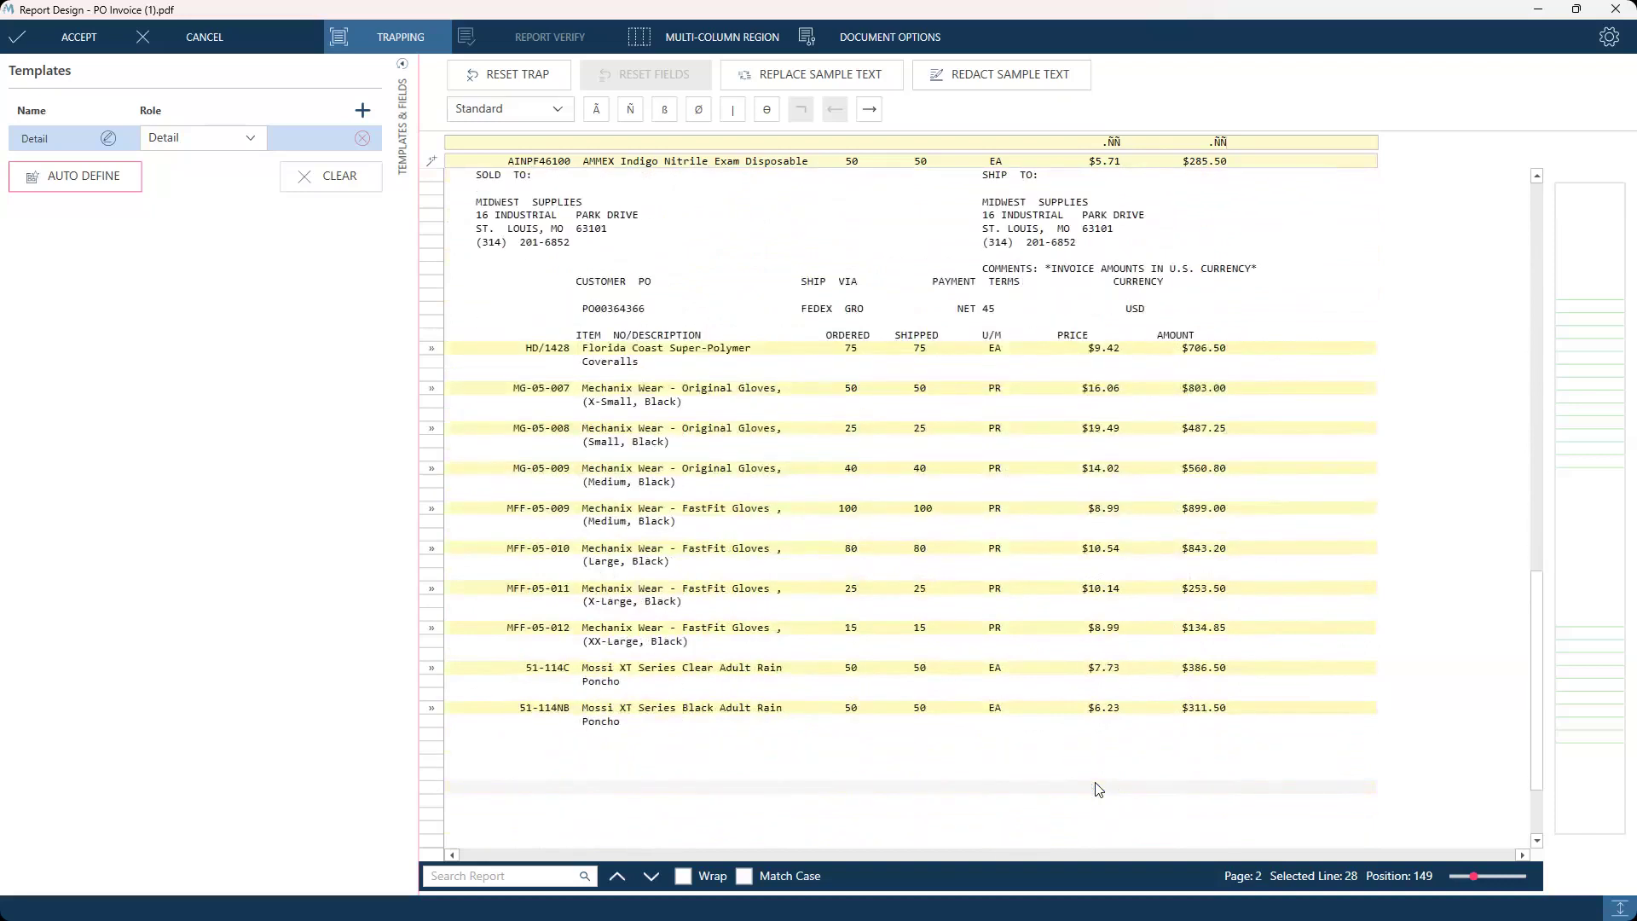
scroll(1098, 789, up, 20)
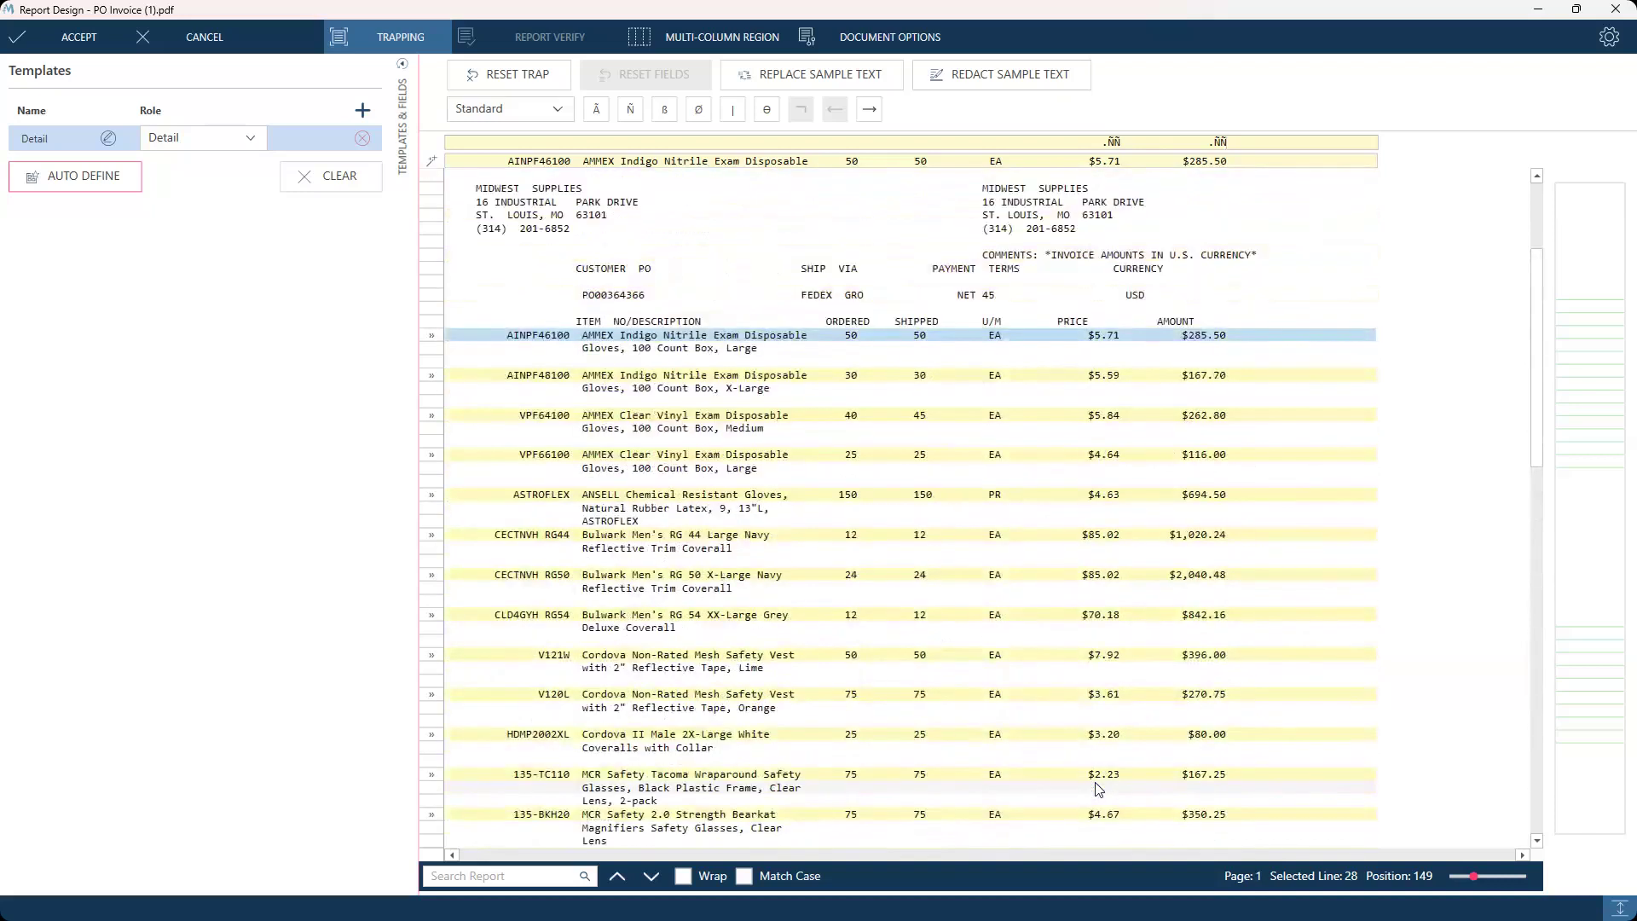
scroll(1098, 788, up, 3)
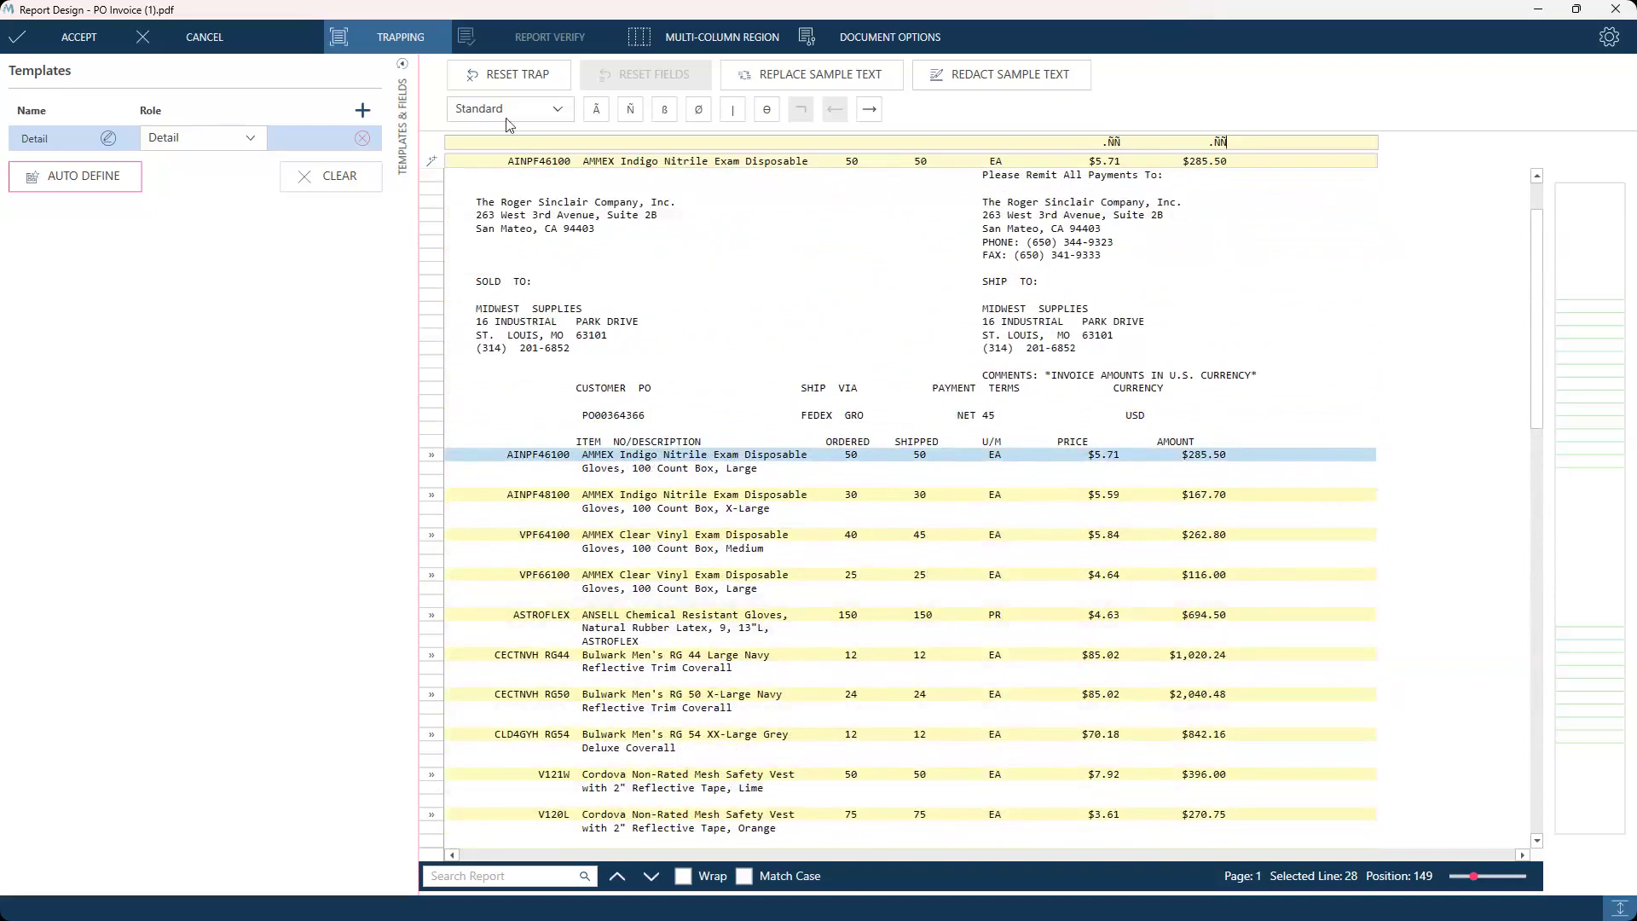
Step: Define the item code as field Item No and the product text as field Description
drag(508, 161, 570, 165)
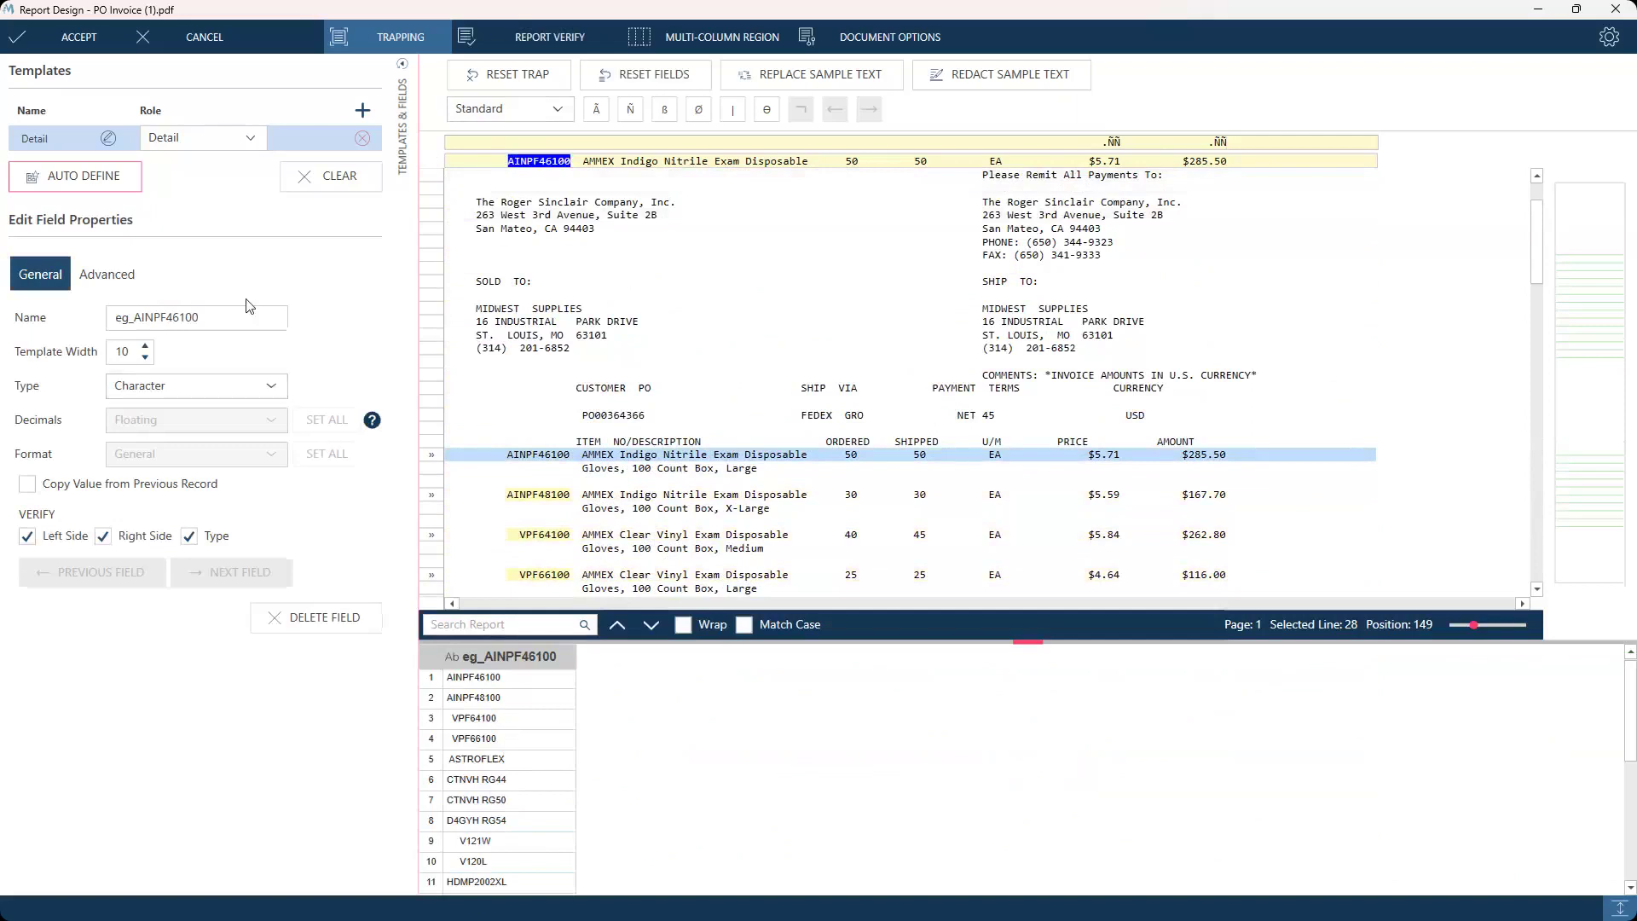
click(141, 314)
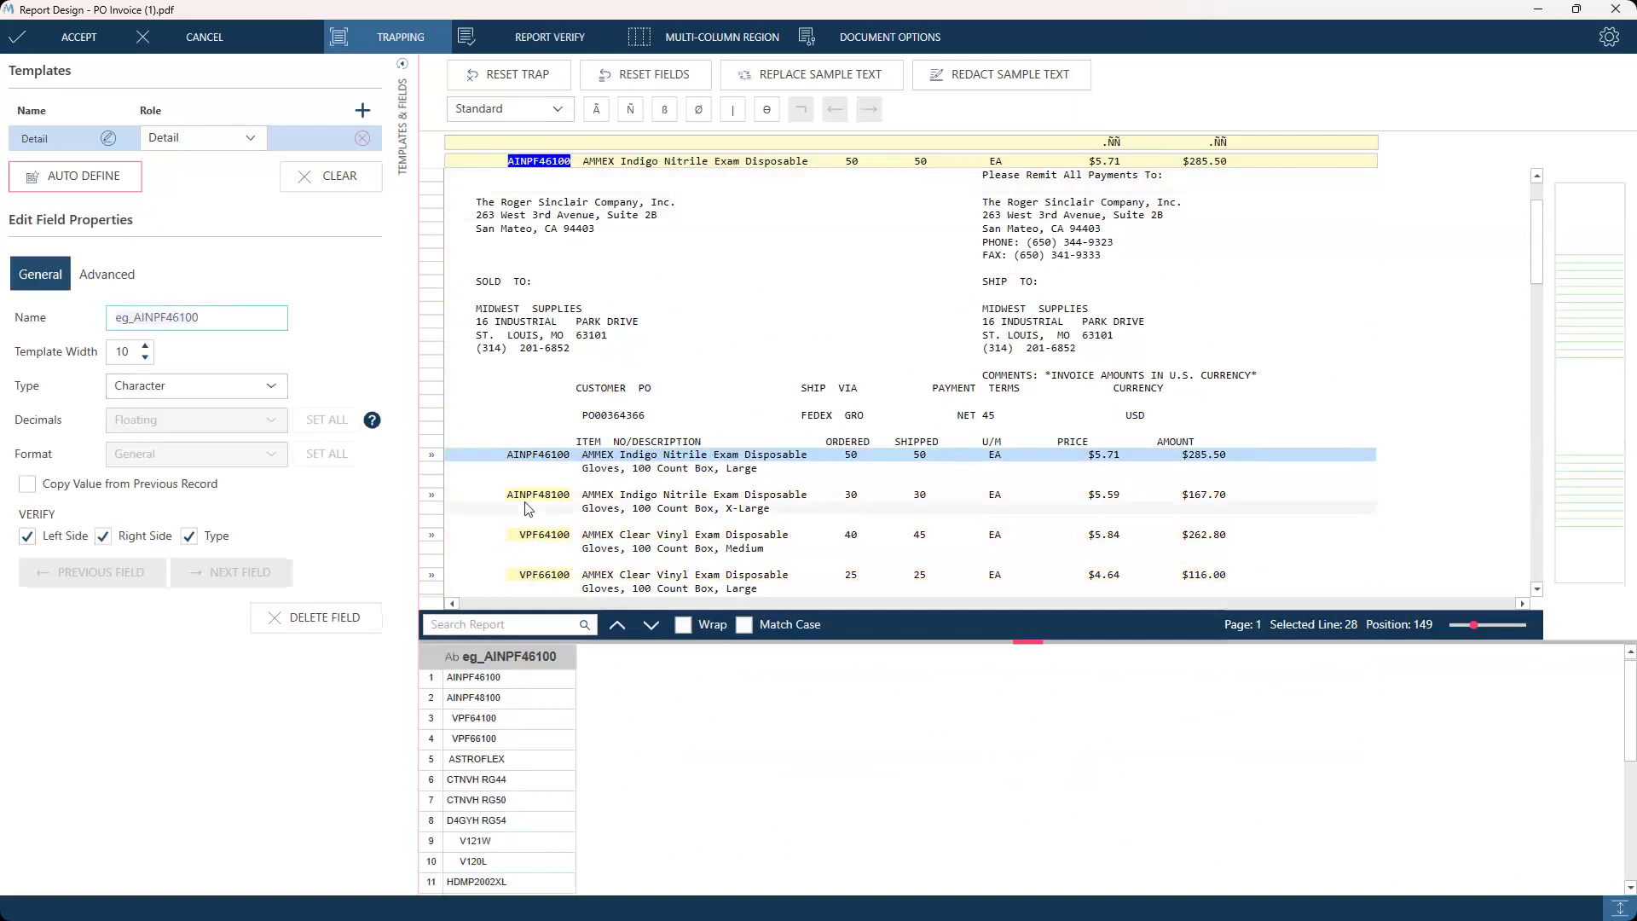
text(Item No)
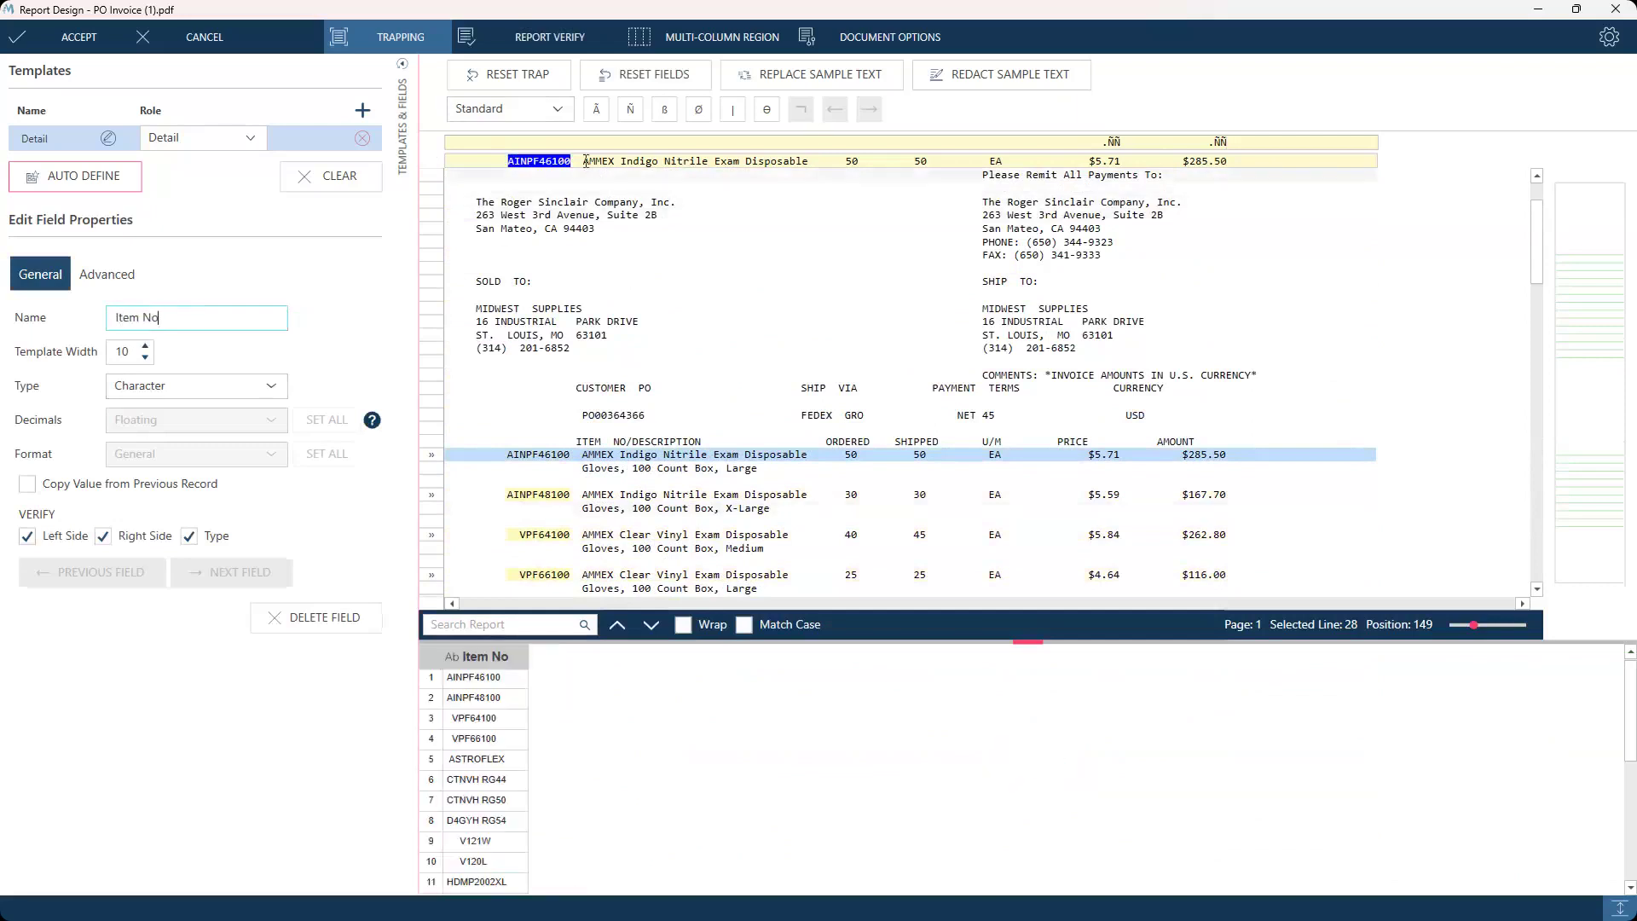
click(629, 160)
drag(583, 160, 812, 160)
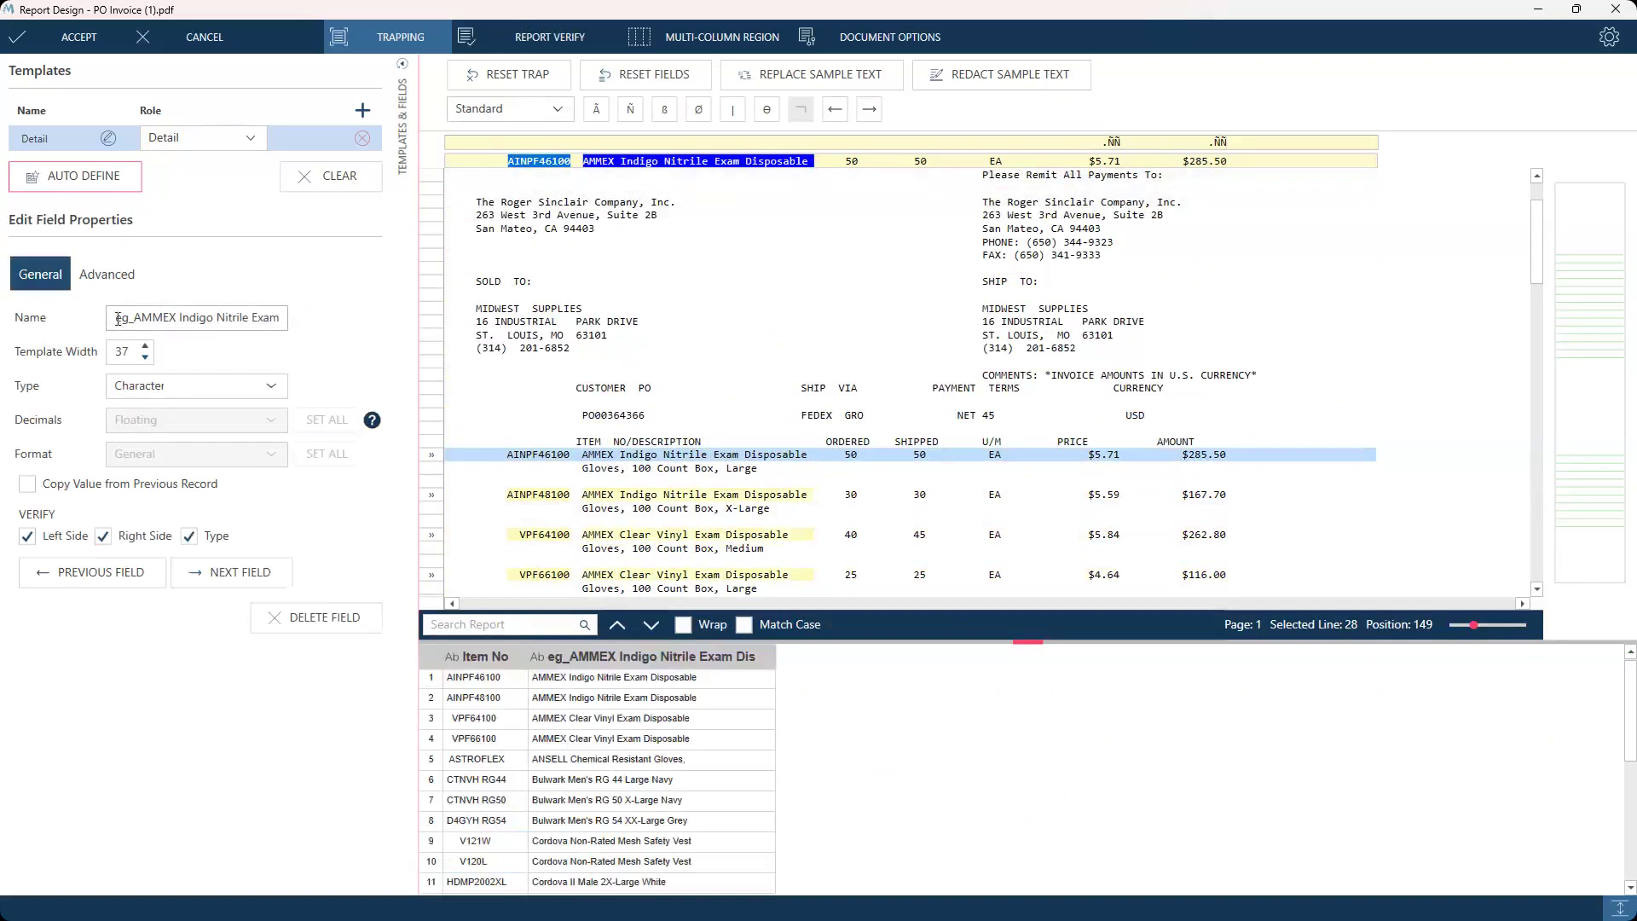
key(ctrl+a)
text(D)
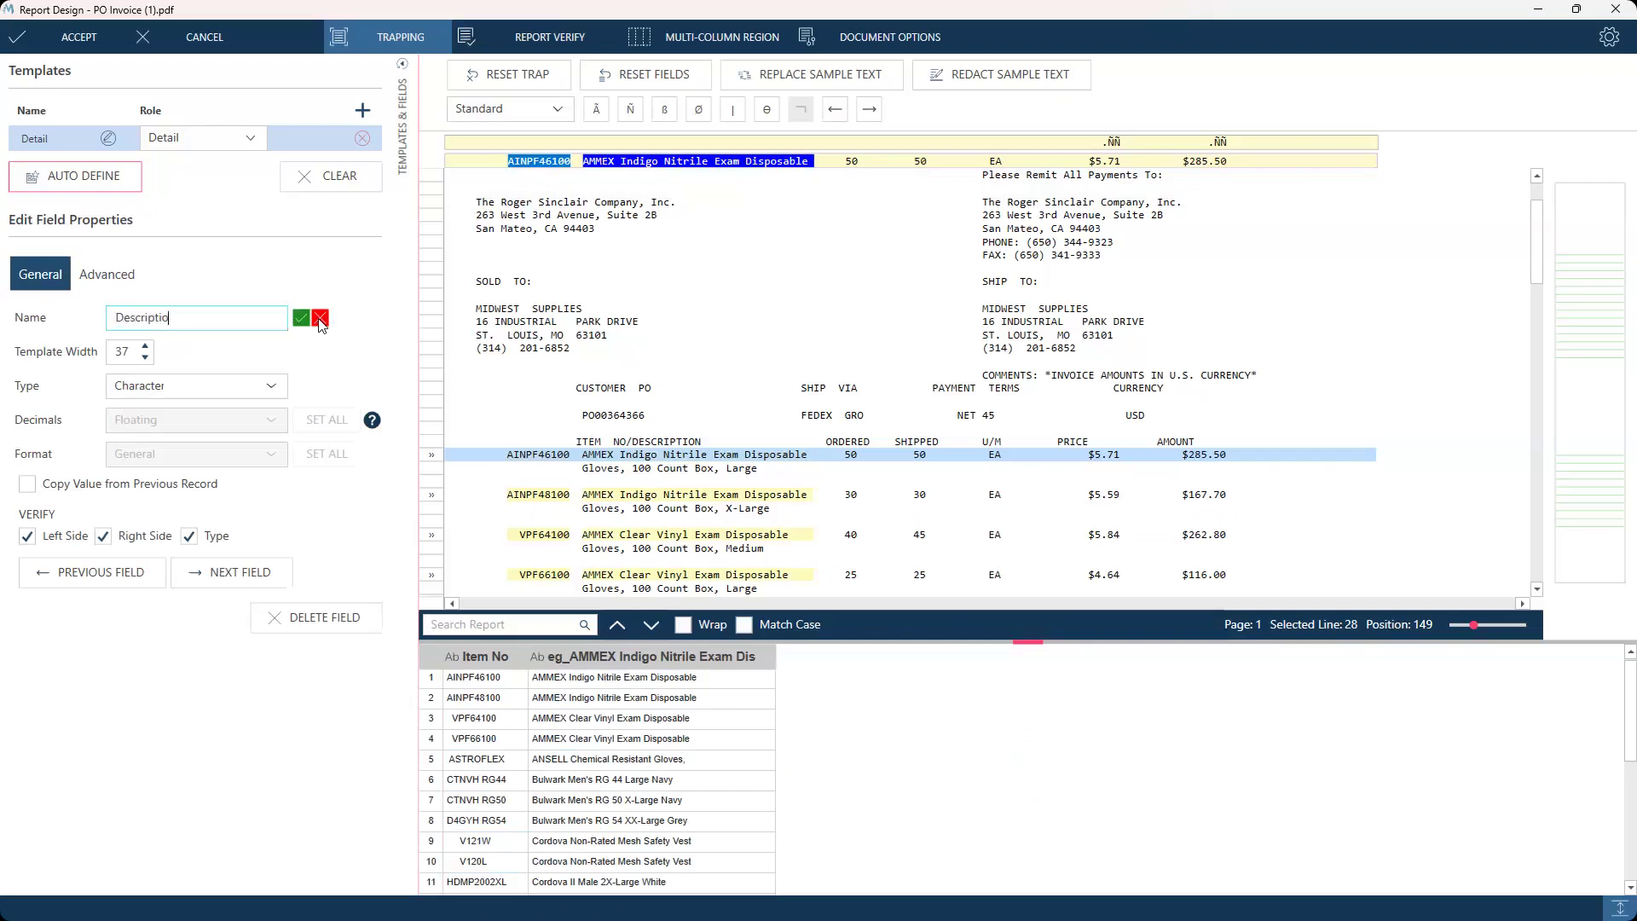
key(Return)
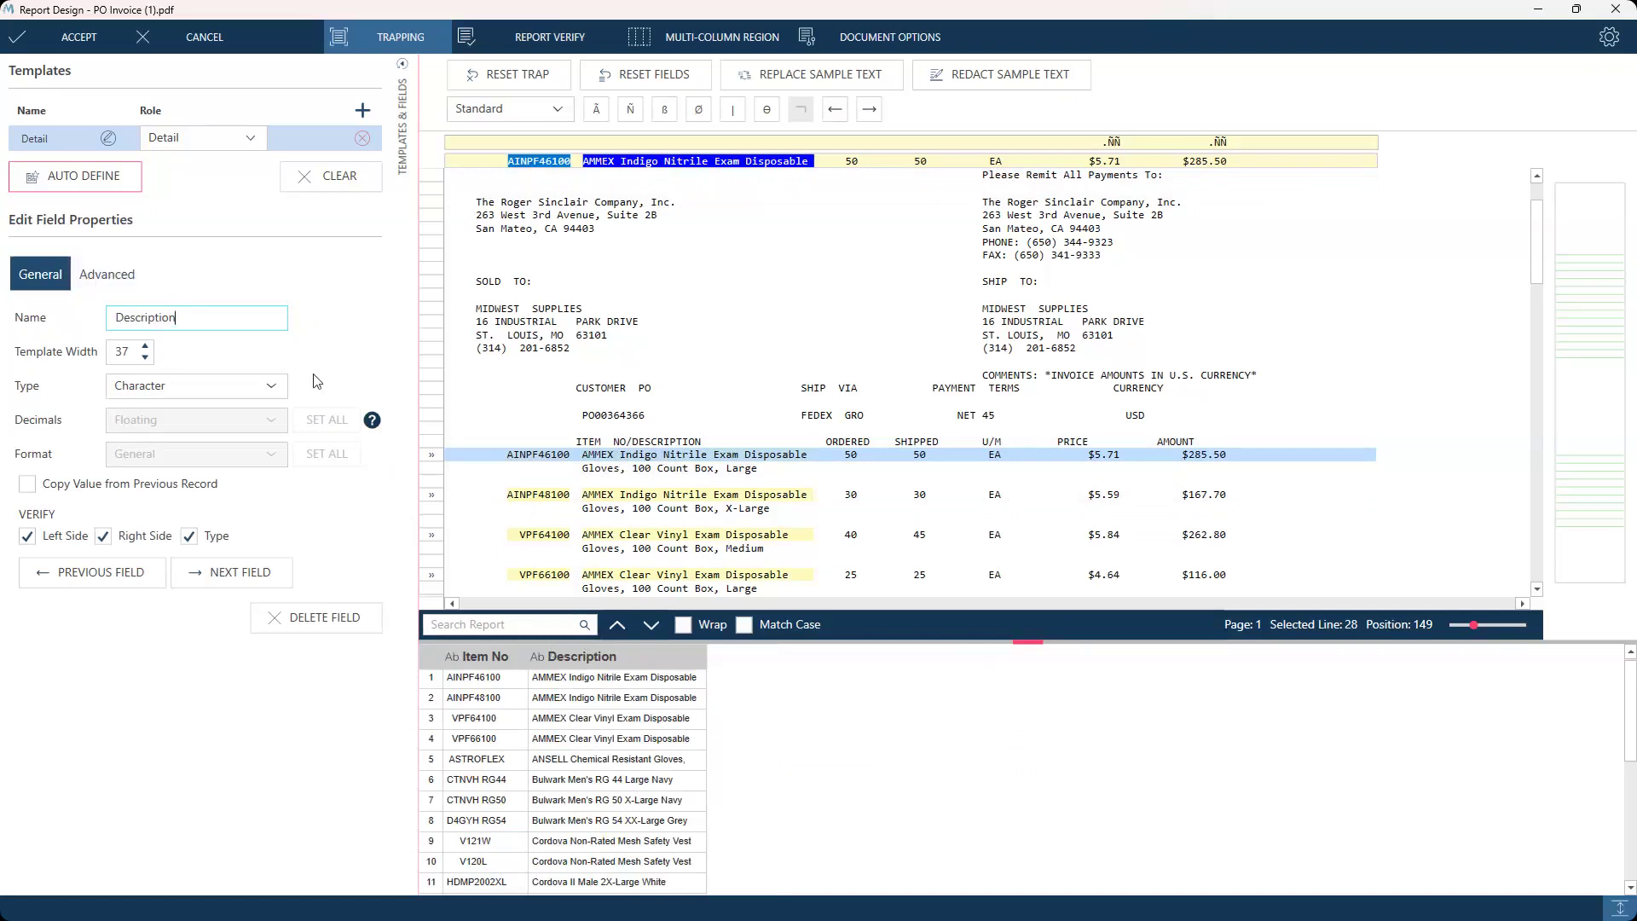
click(103, 286)
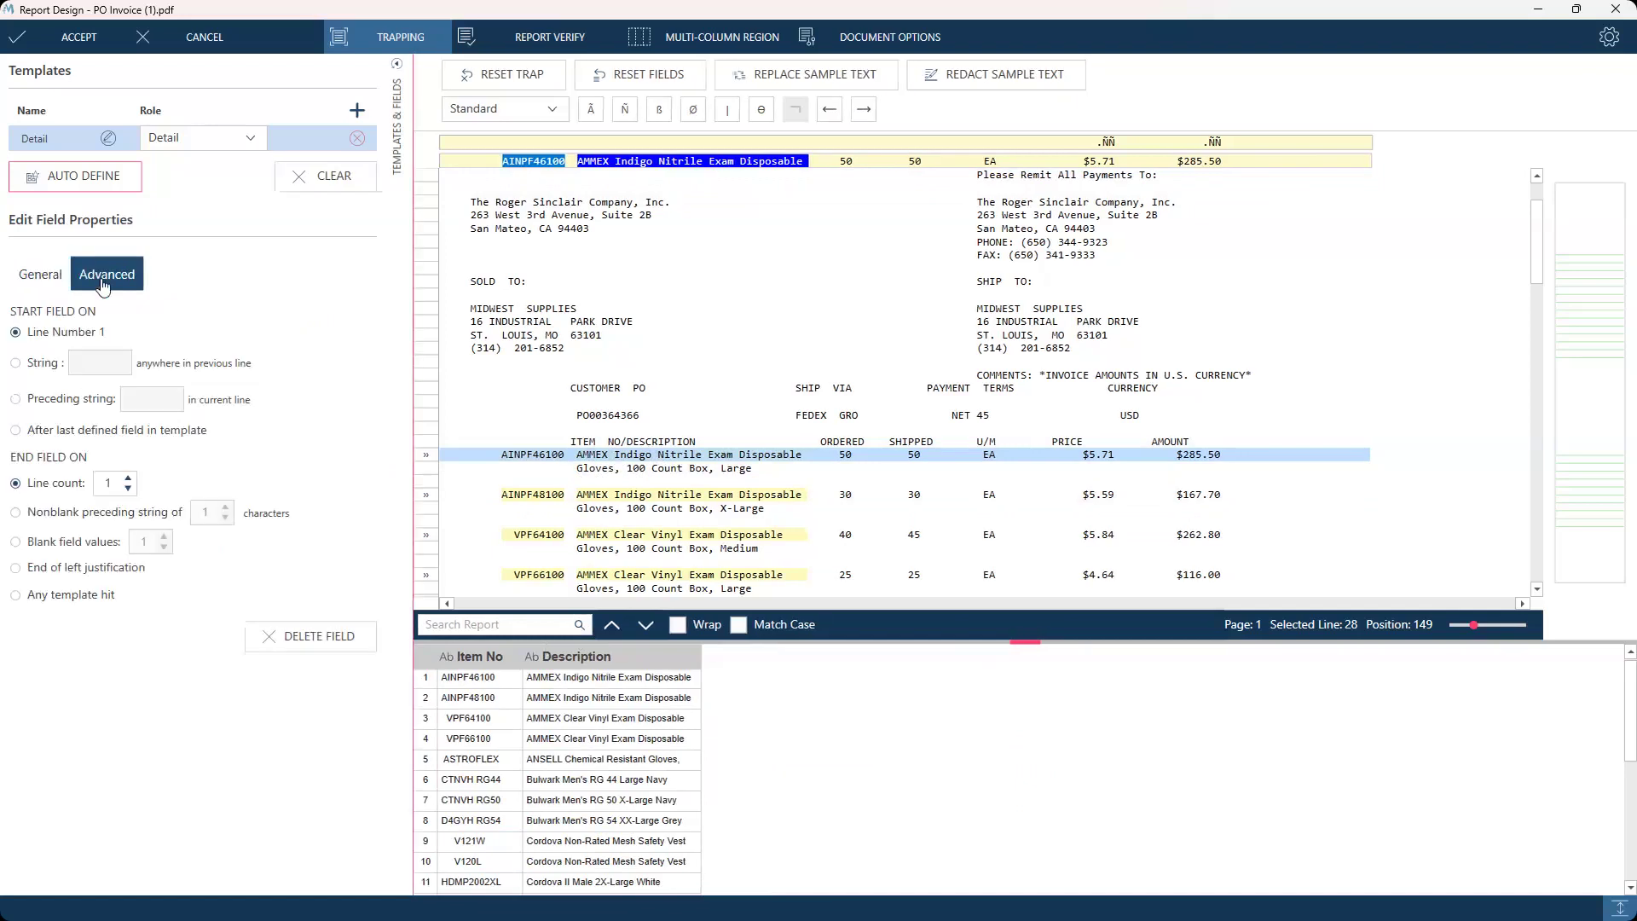
Step: Set the Description field to end on 1 blank field value
click(16, 542)
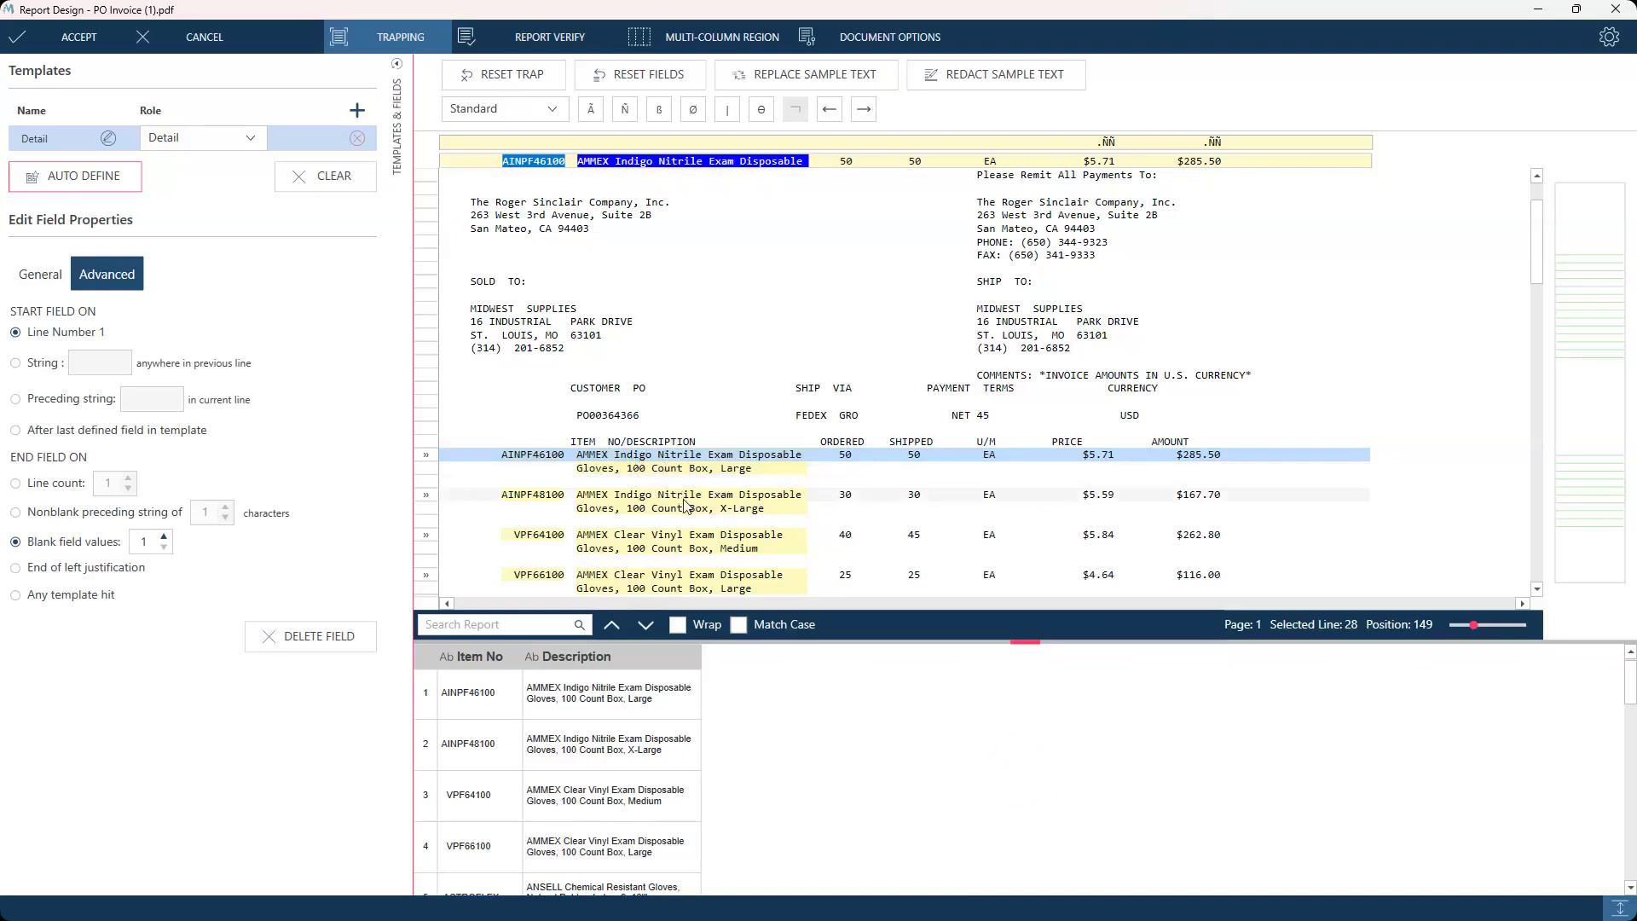
scroll(635, 520, down, 2)
scroll(629, 526, down, 1)
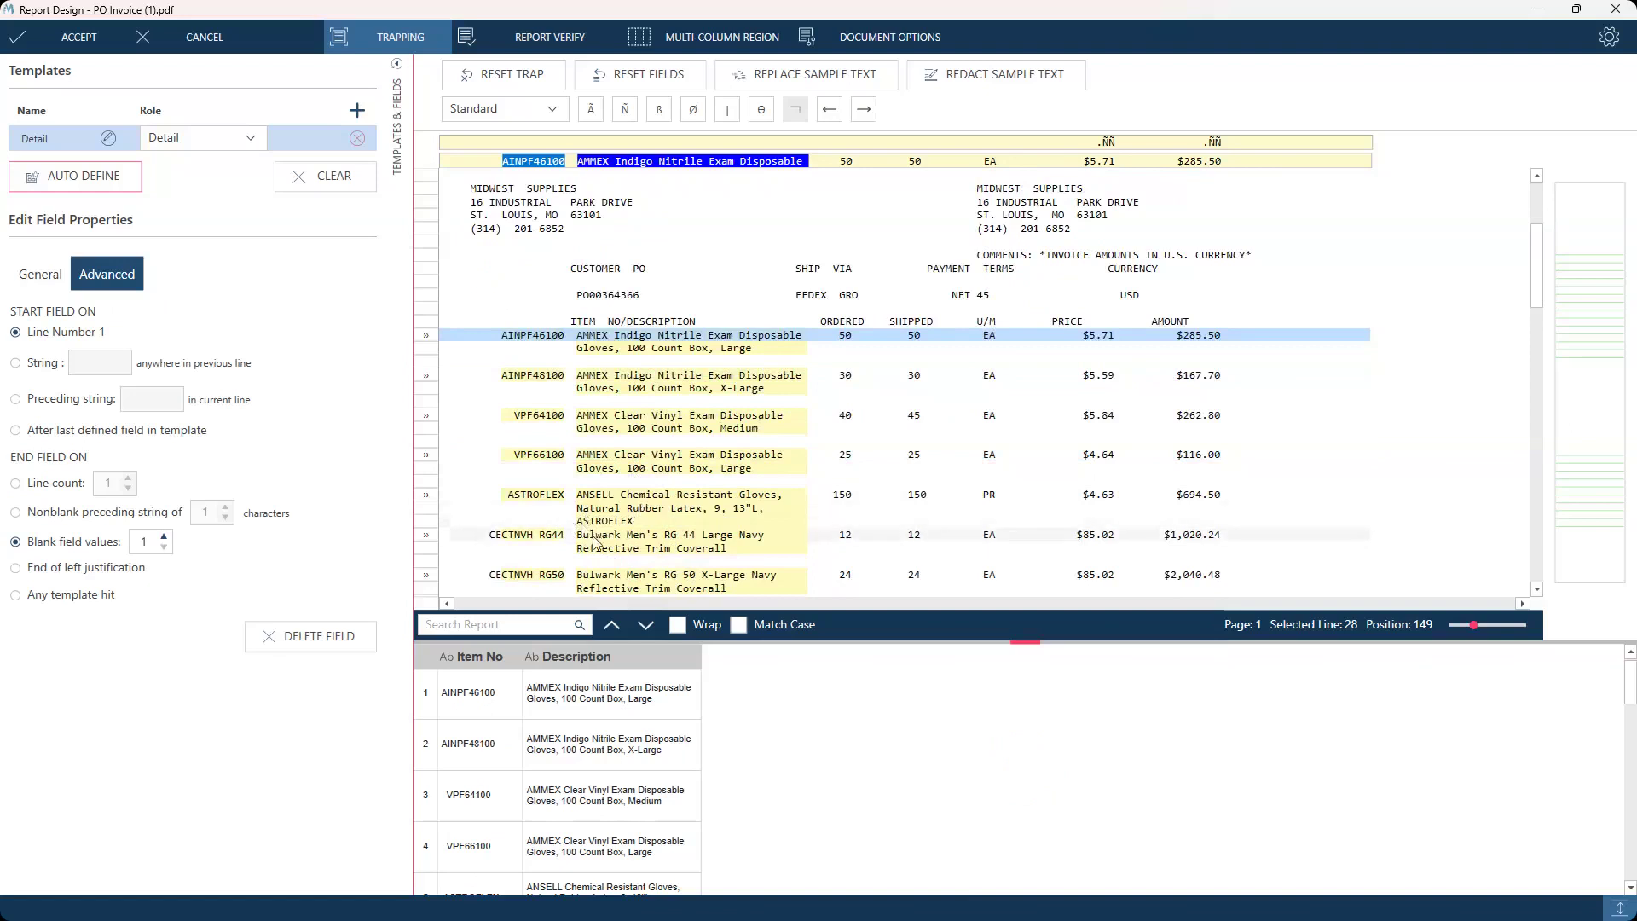
Step: Add Ordered, Shipped and U/M fields from the sample values 50, 50 and EA
click(44, 279)
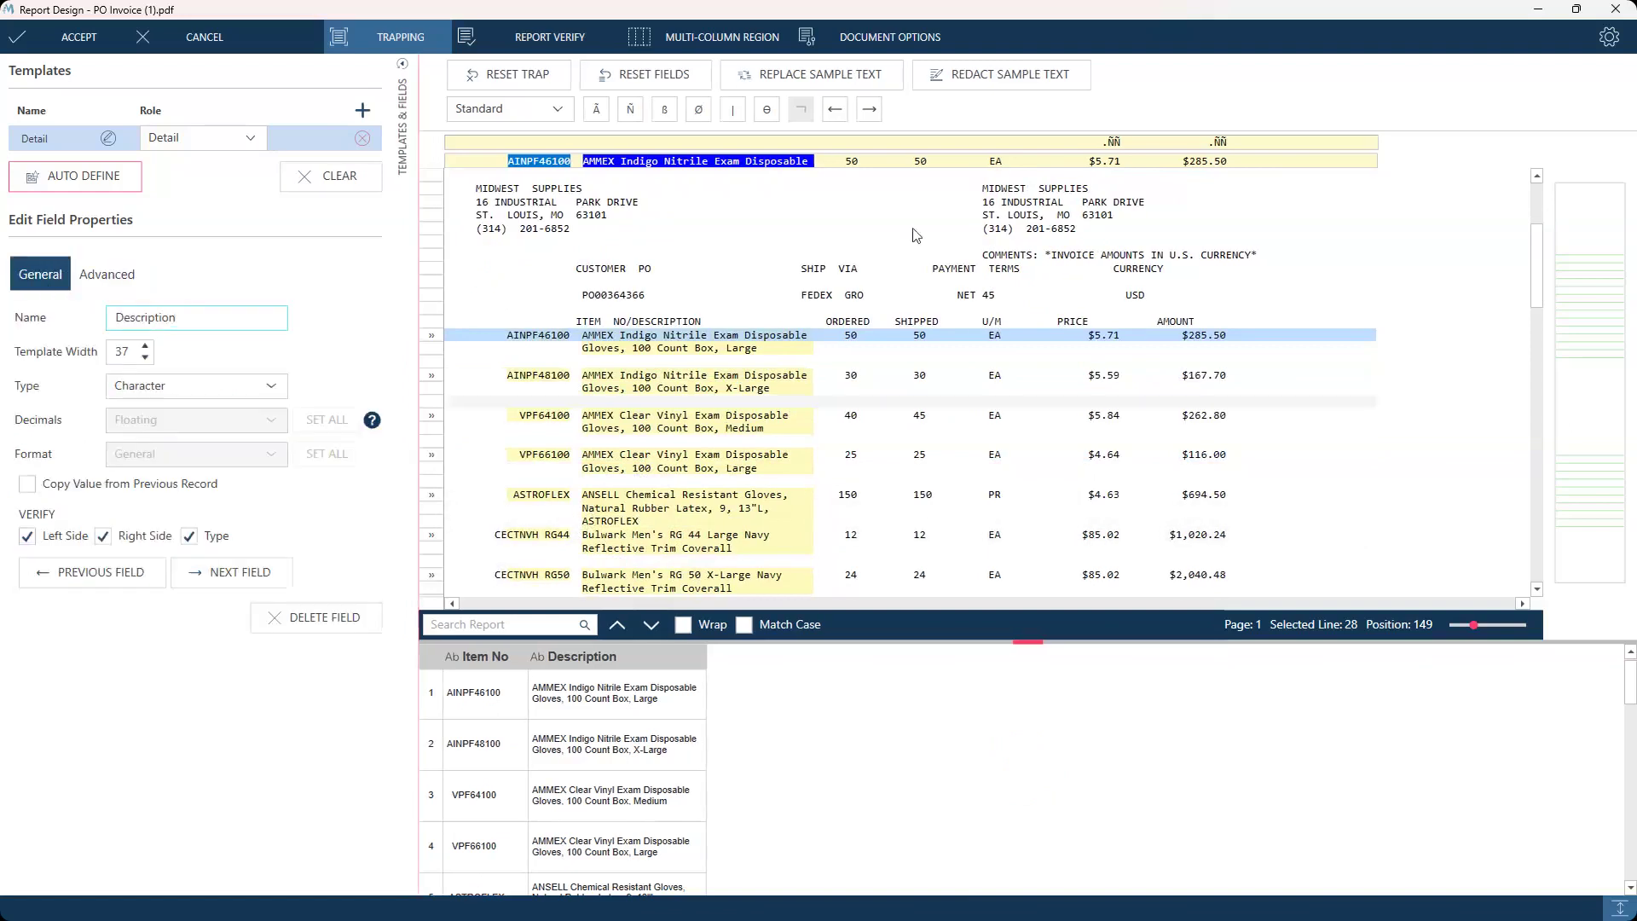
double_click(850, 160)
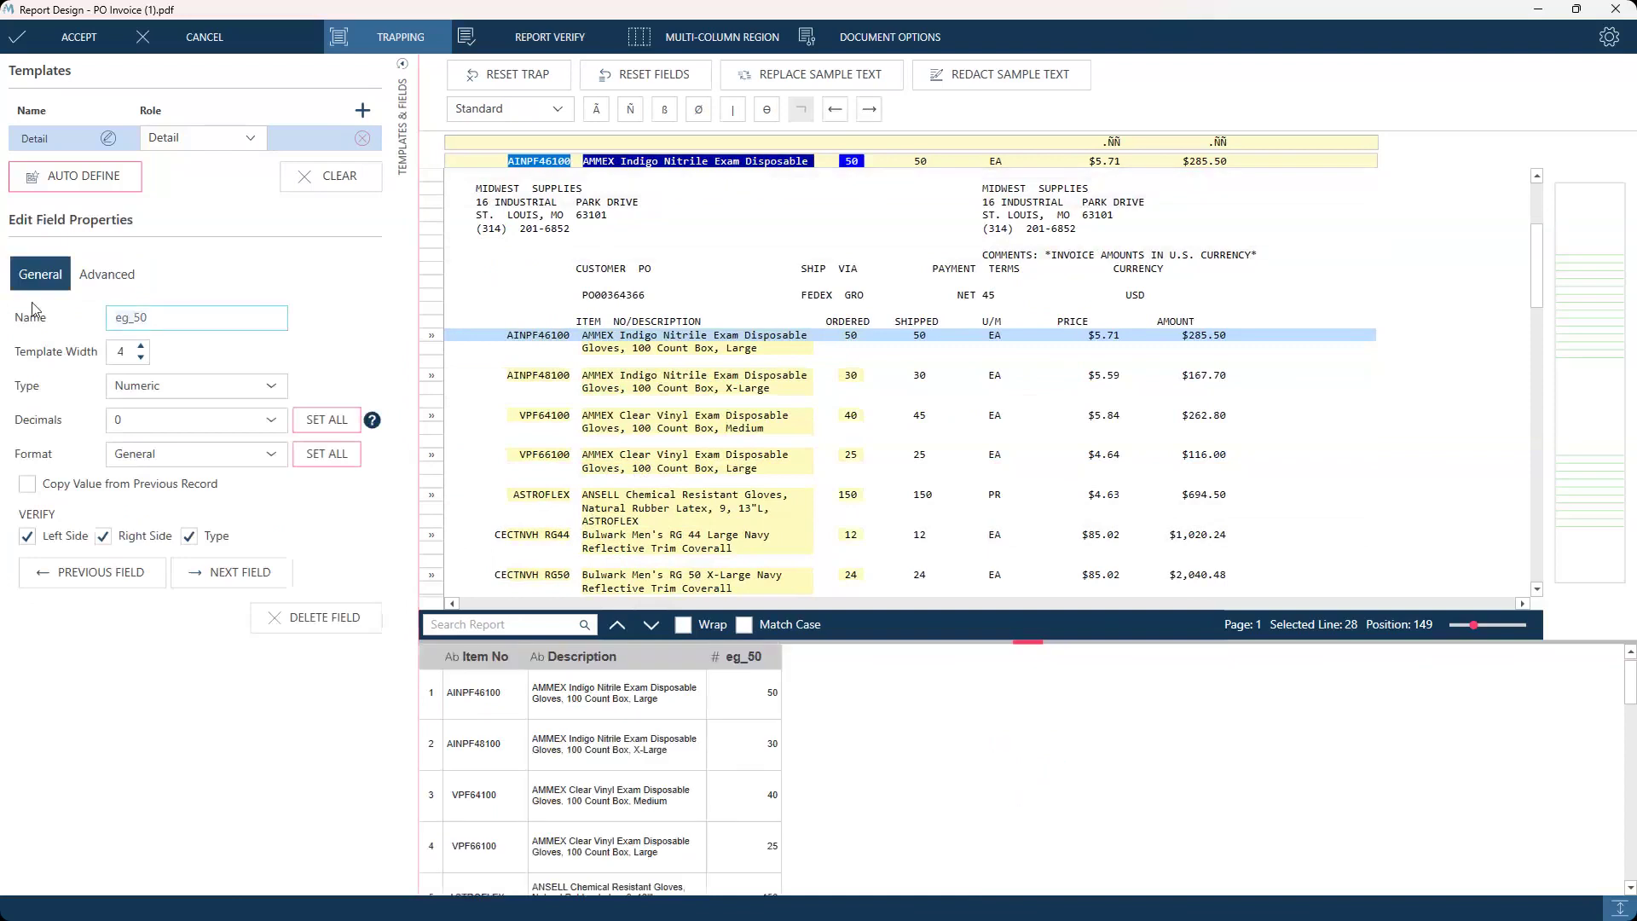
text(Ordered)
key(Return)
click(905, 161)
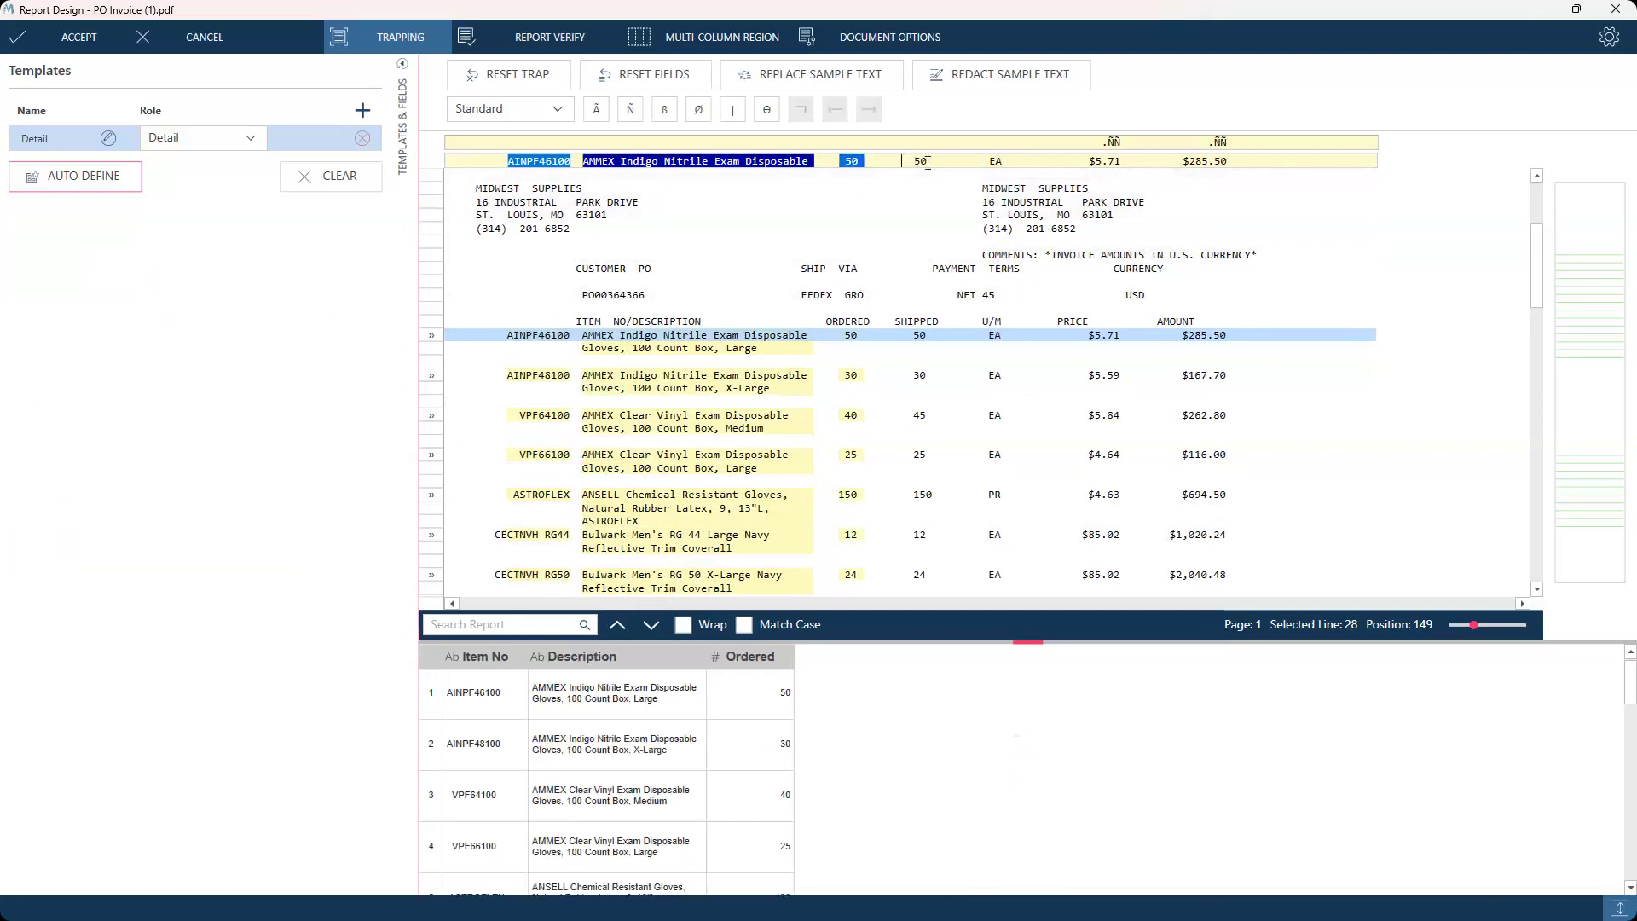
shift+click(927, 162)
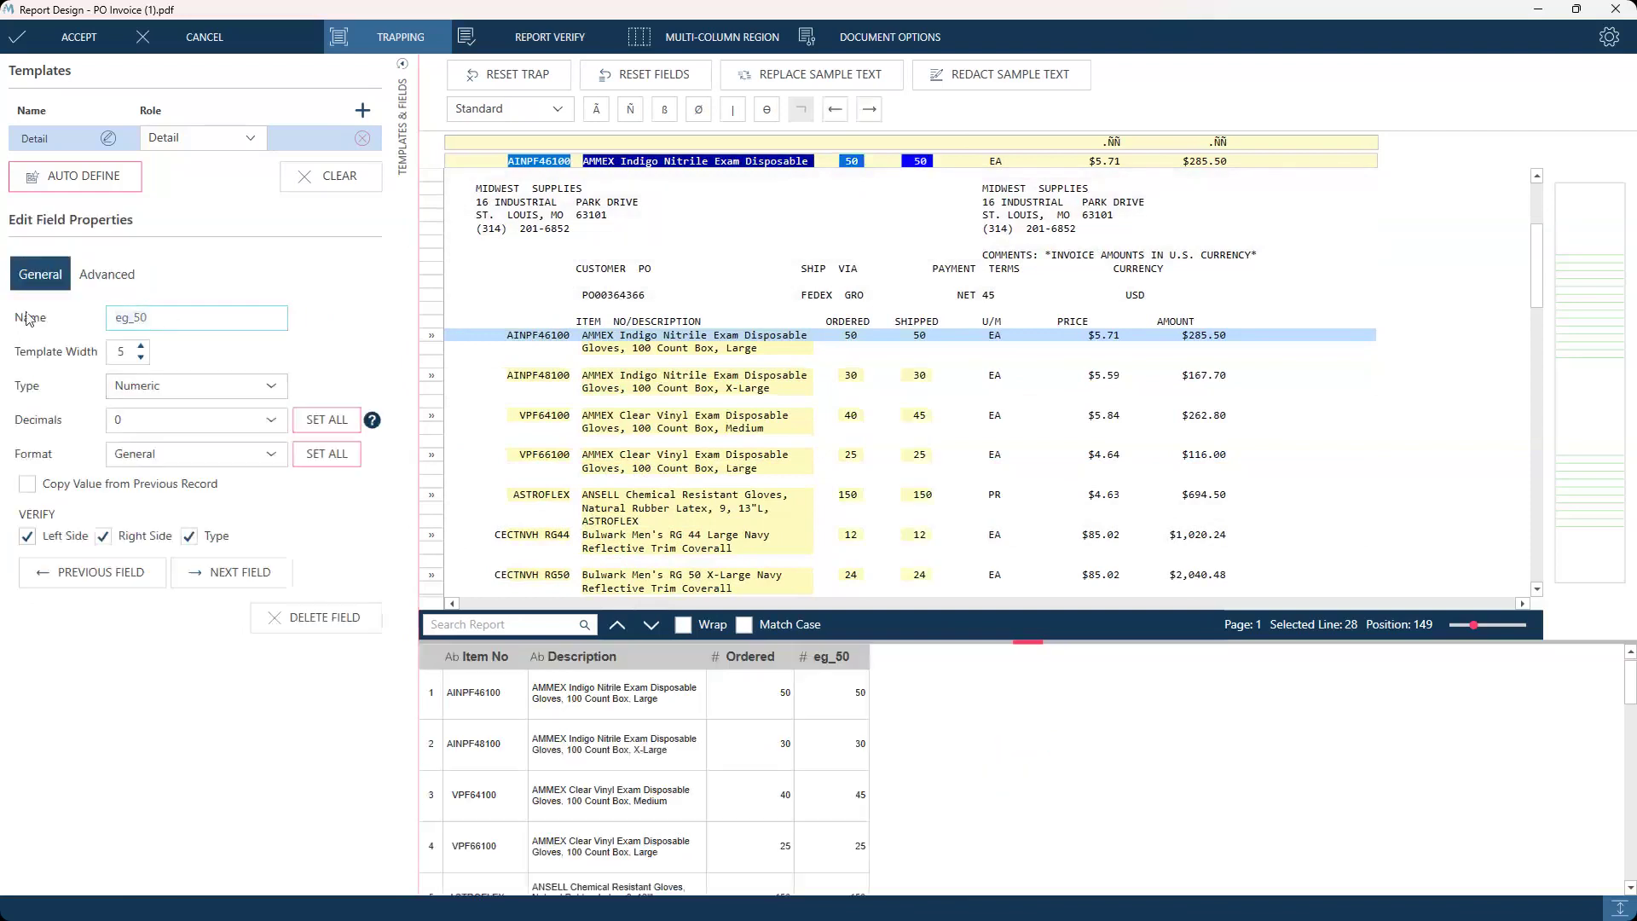
text(Shipped)
key(Return)
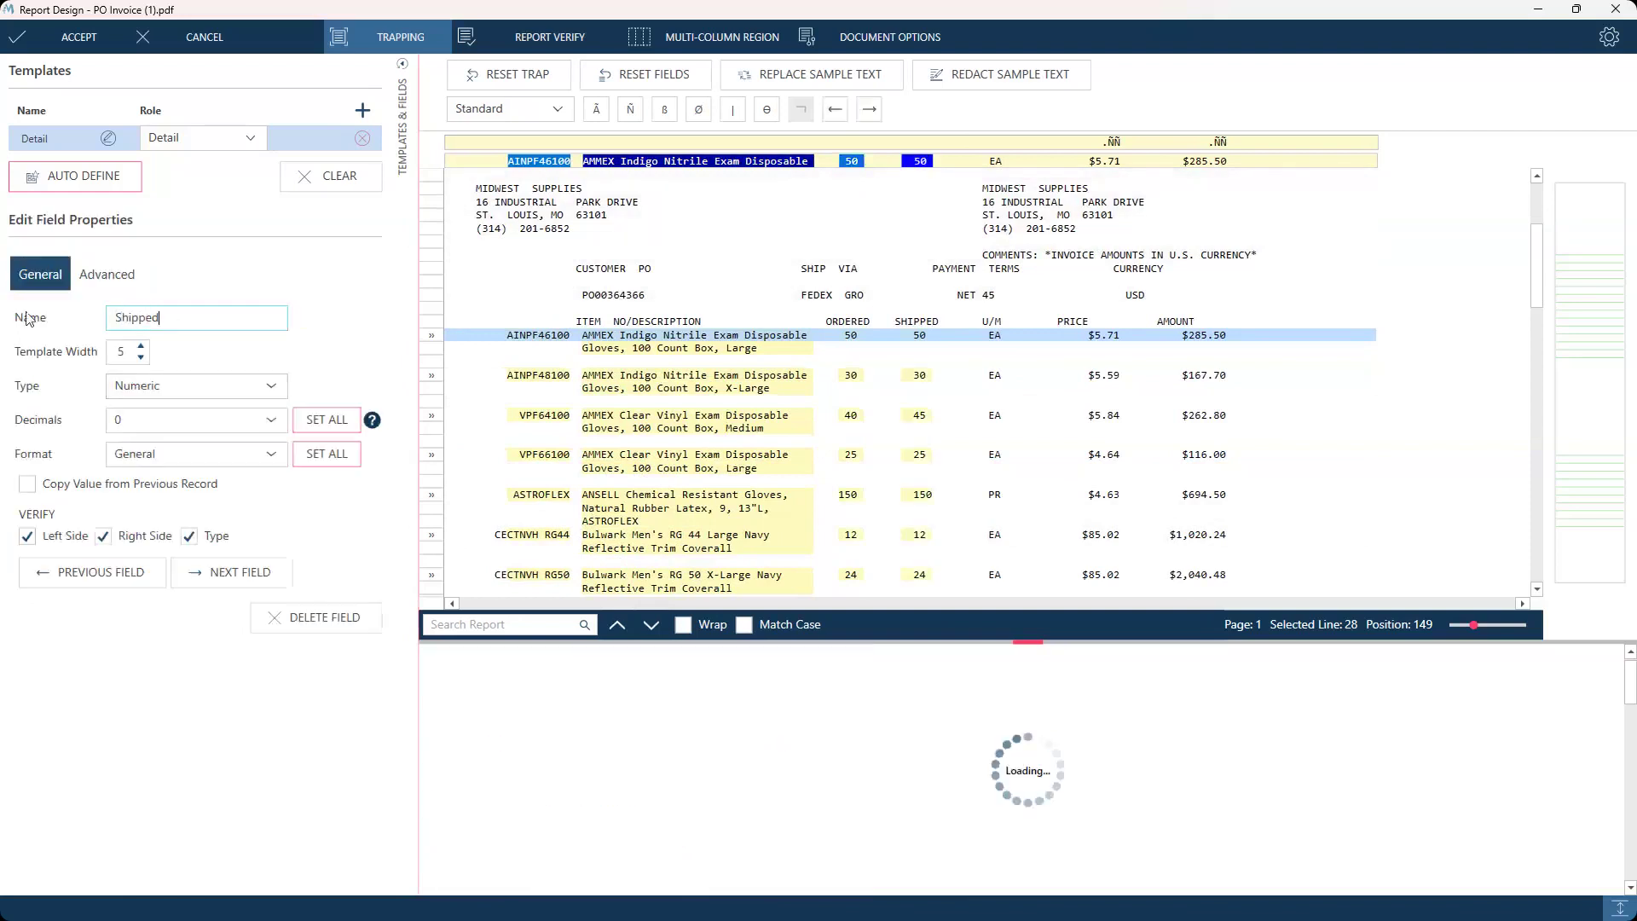
double_click(991, 162)
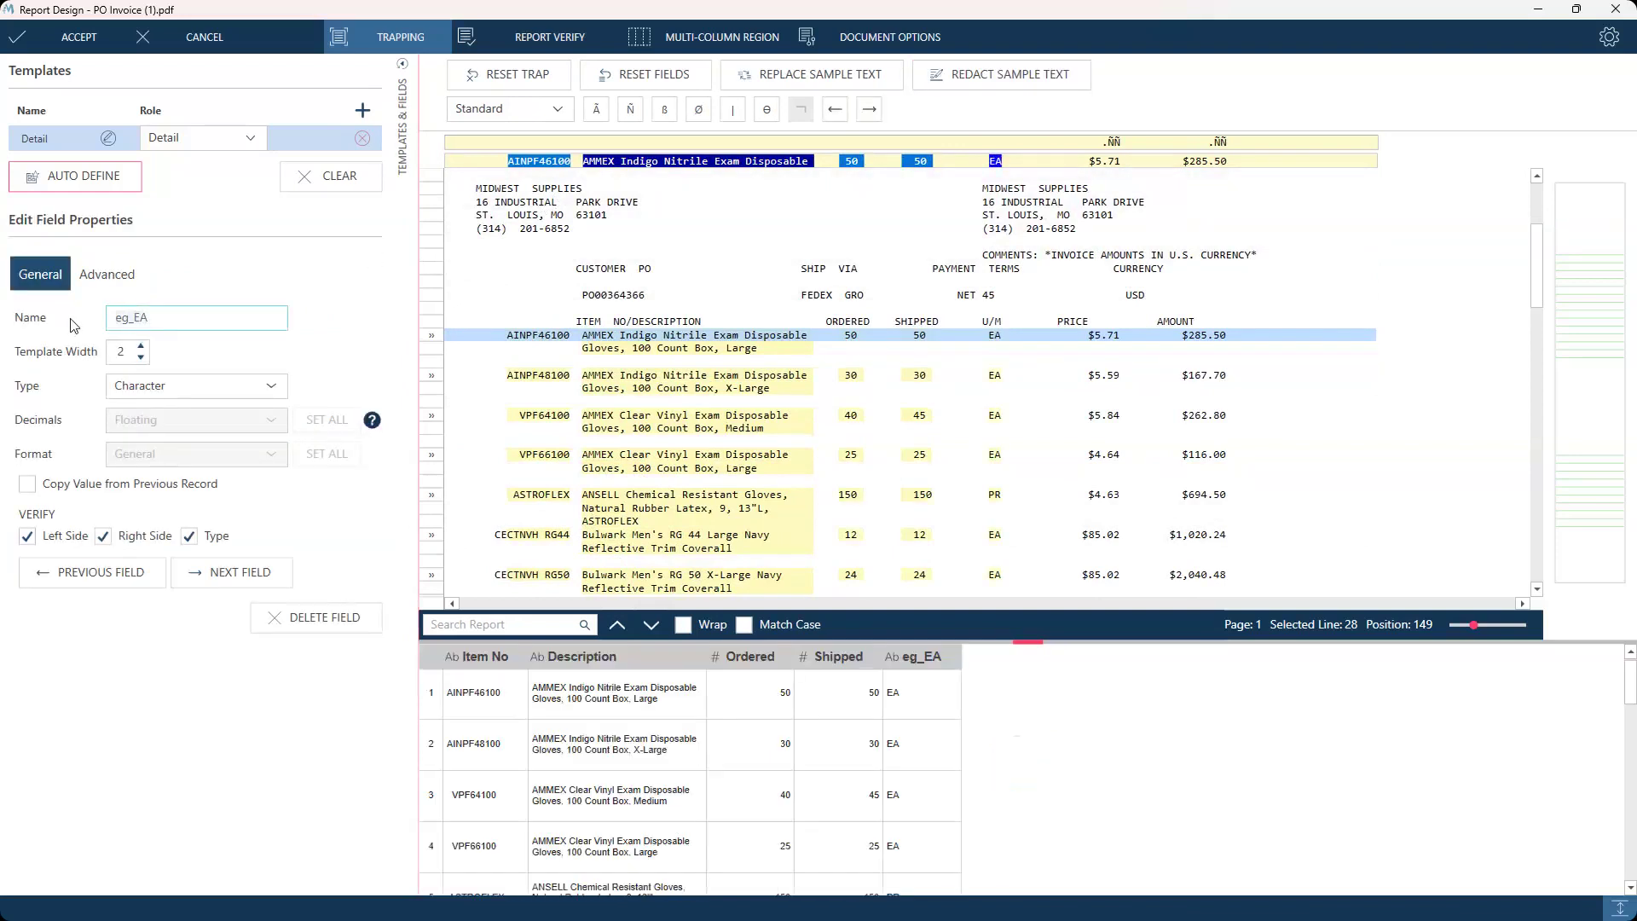
text(U/M)
key(Return)
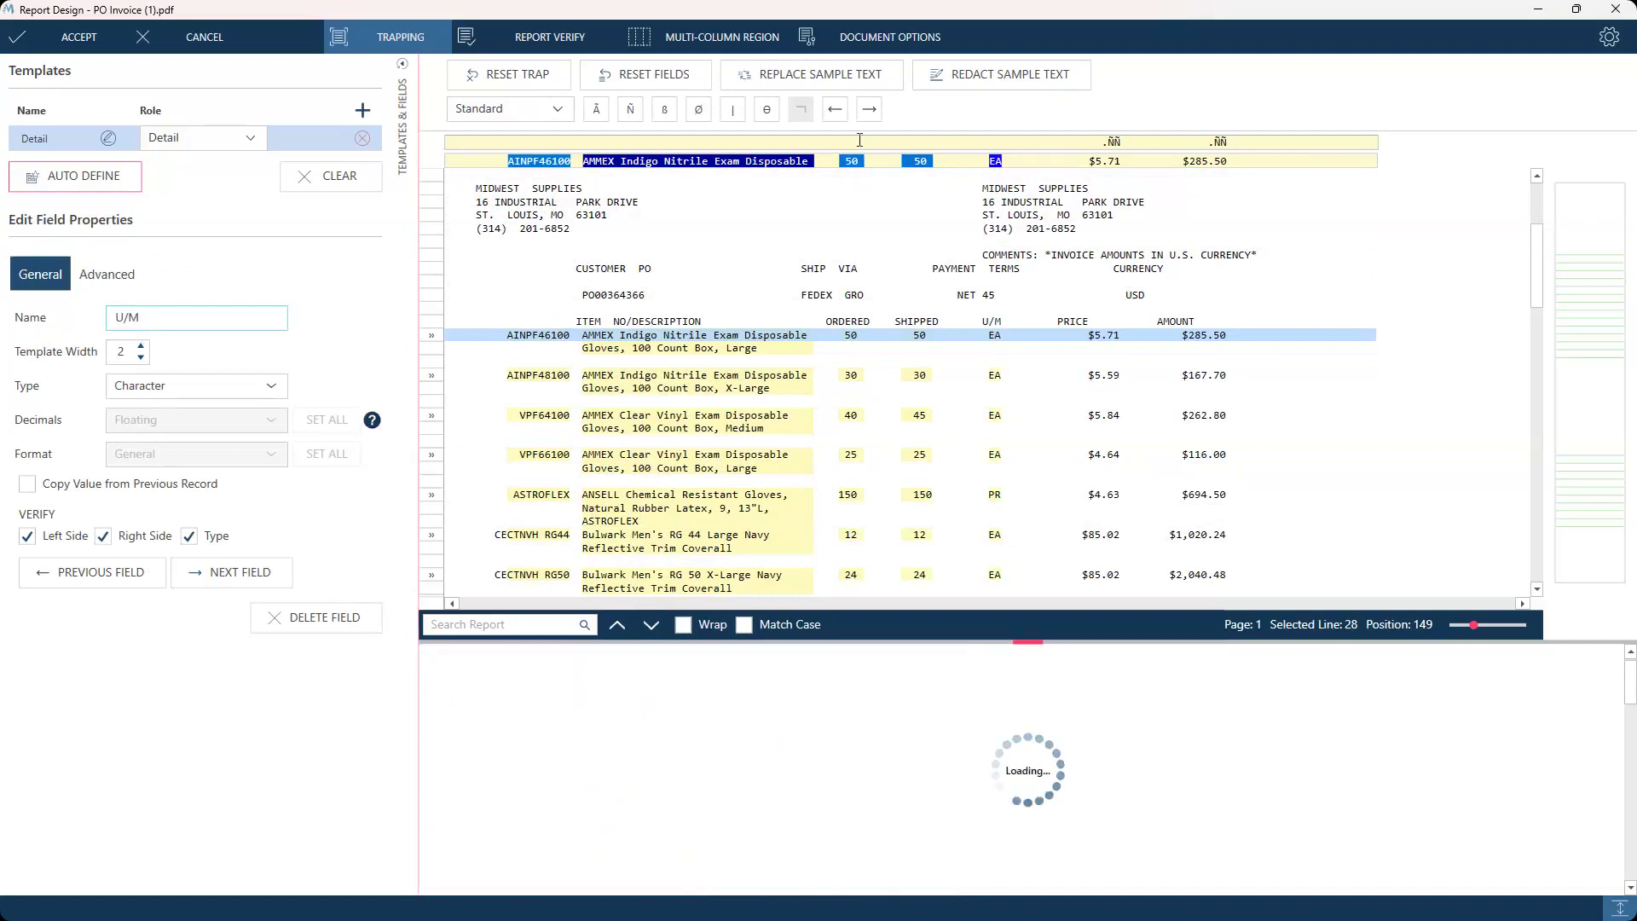
Step: Add Price and Amount fields from the sample values $5.71 and $285.50
double_click(1103, 161)
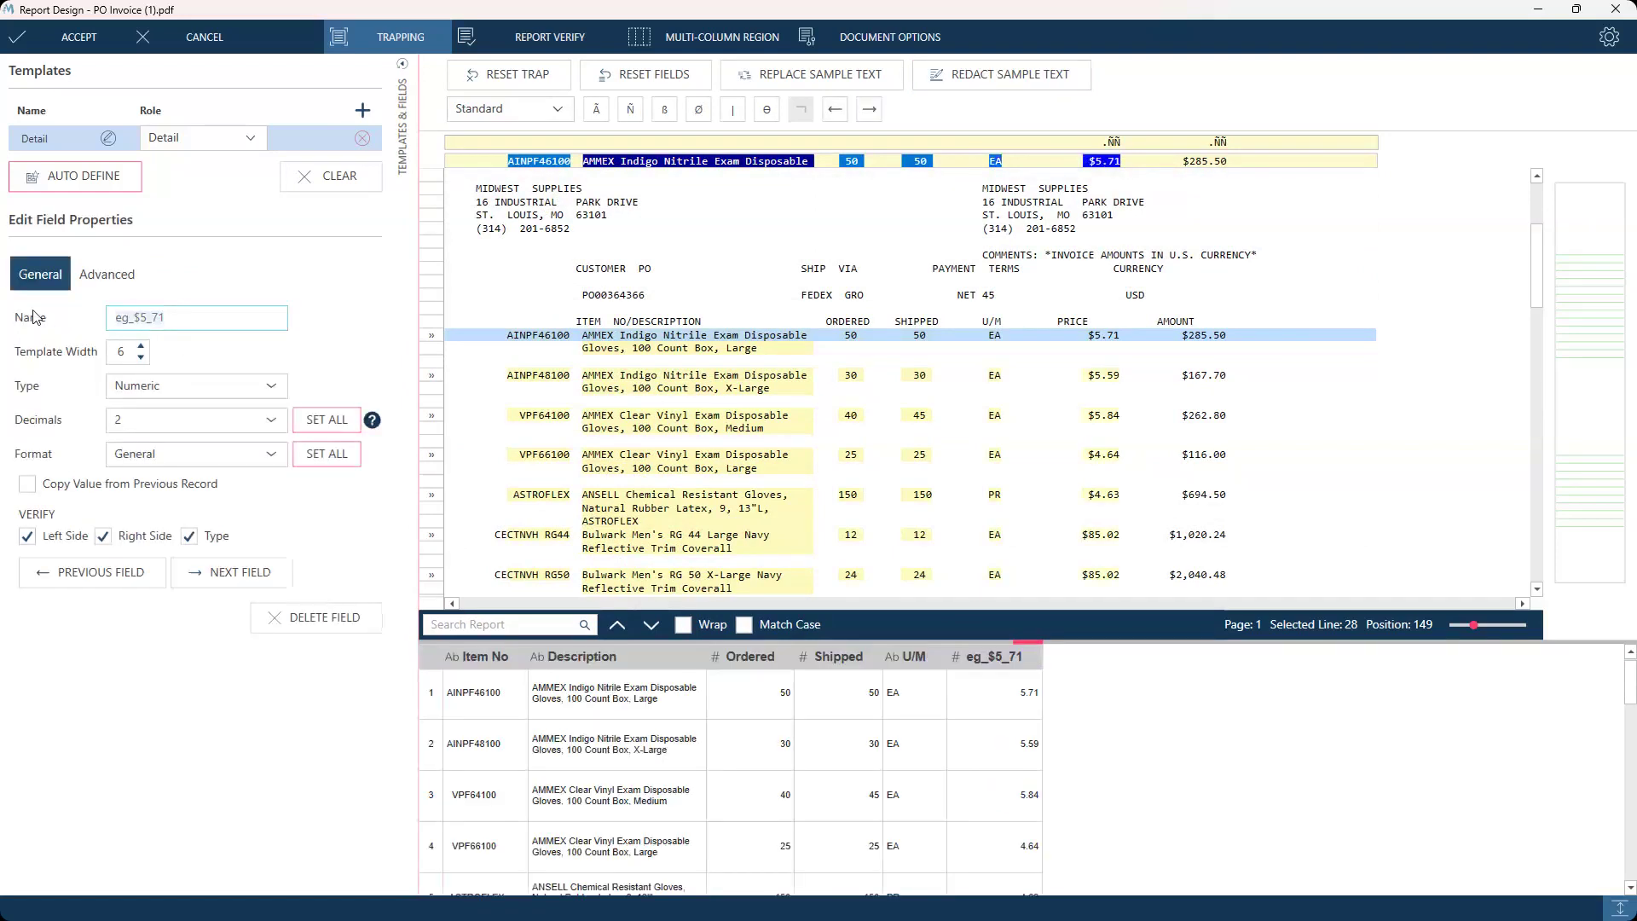
text(Price)
key(Return)
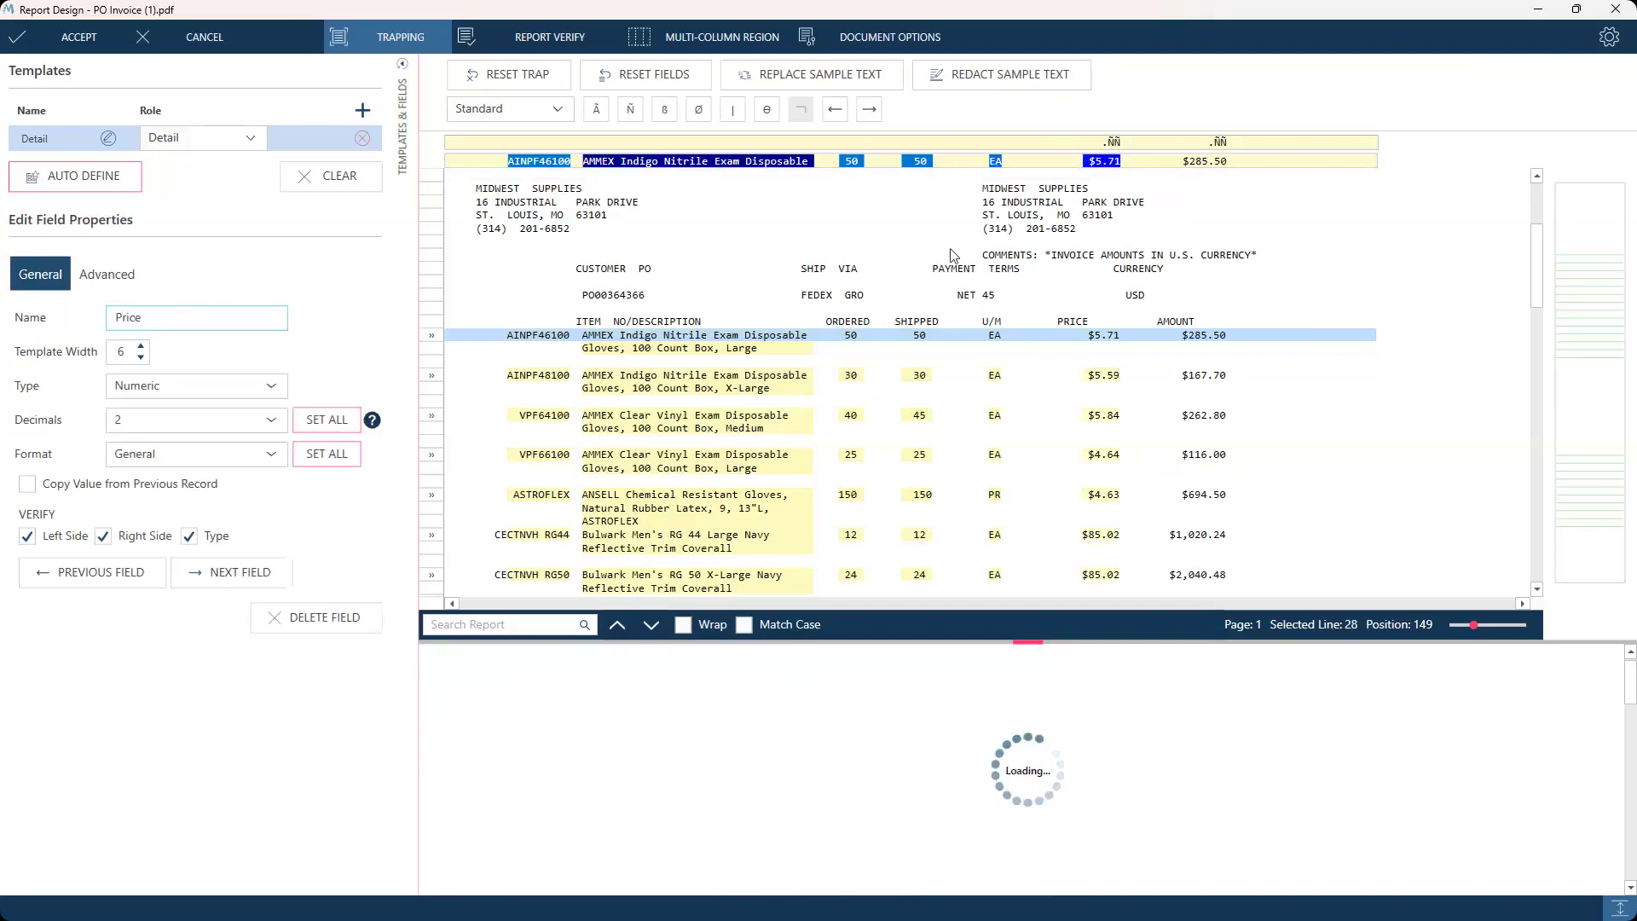
drag(1182, 160, 1227, 160)
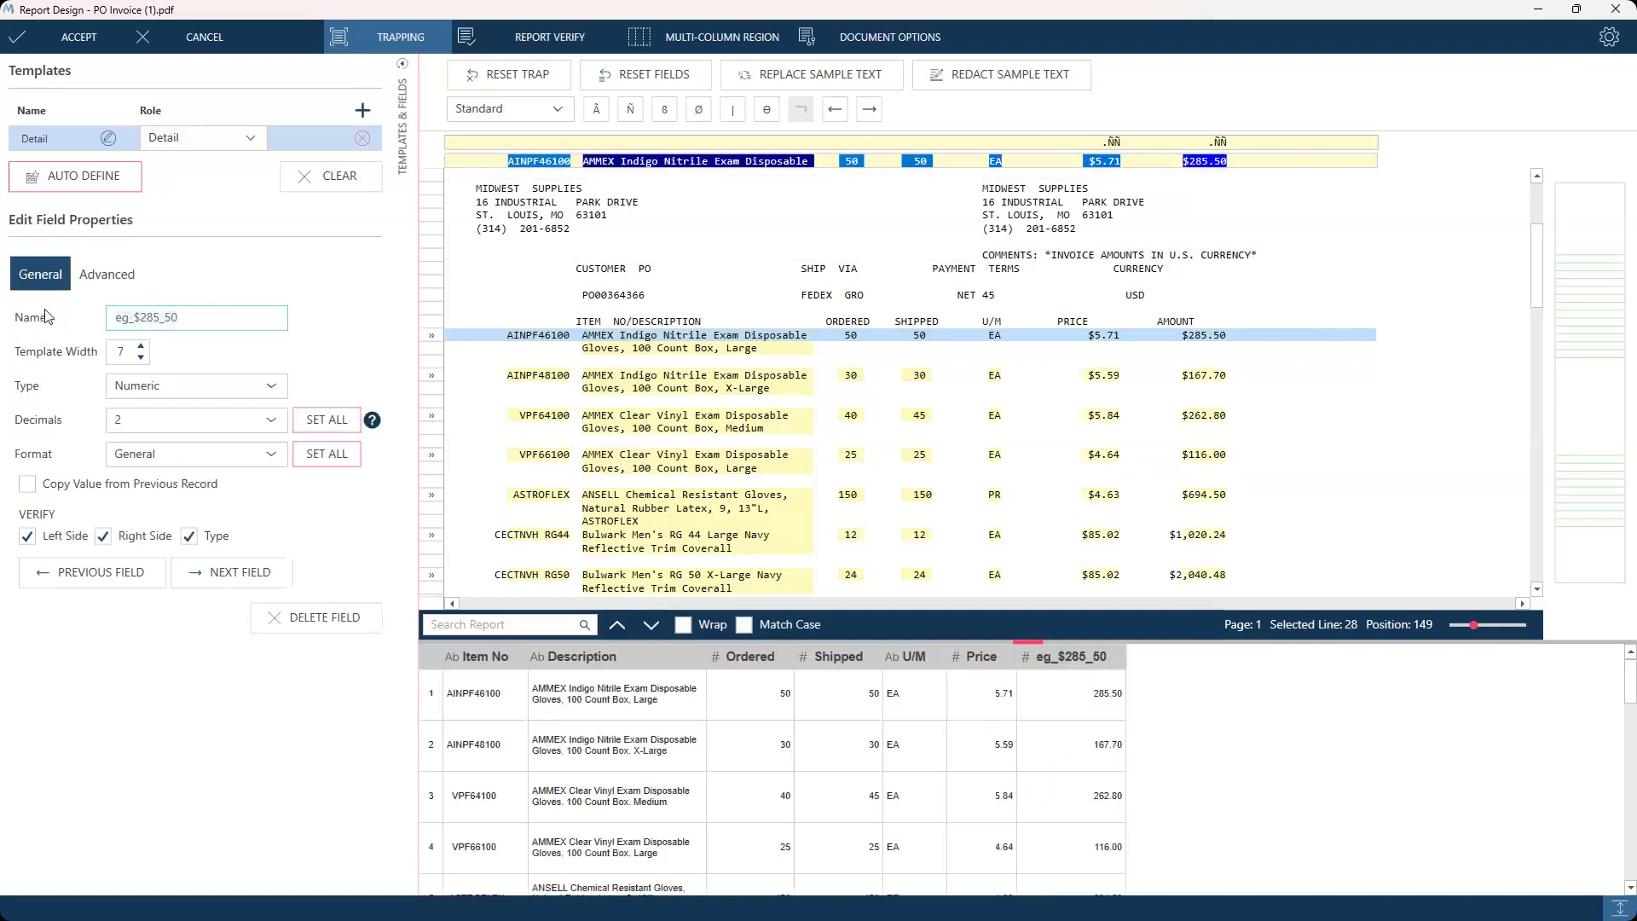
text(Amount)
key(Return)
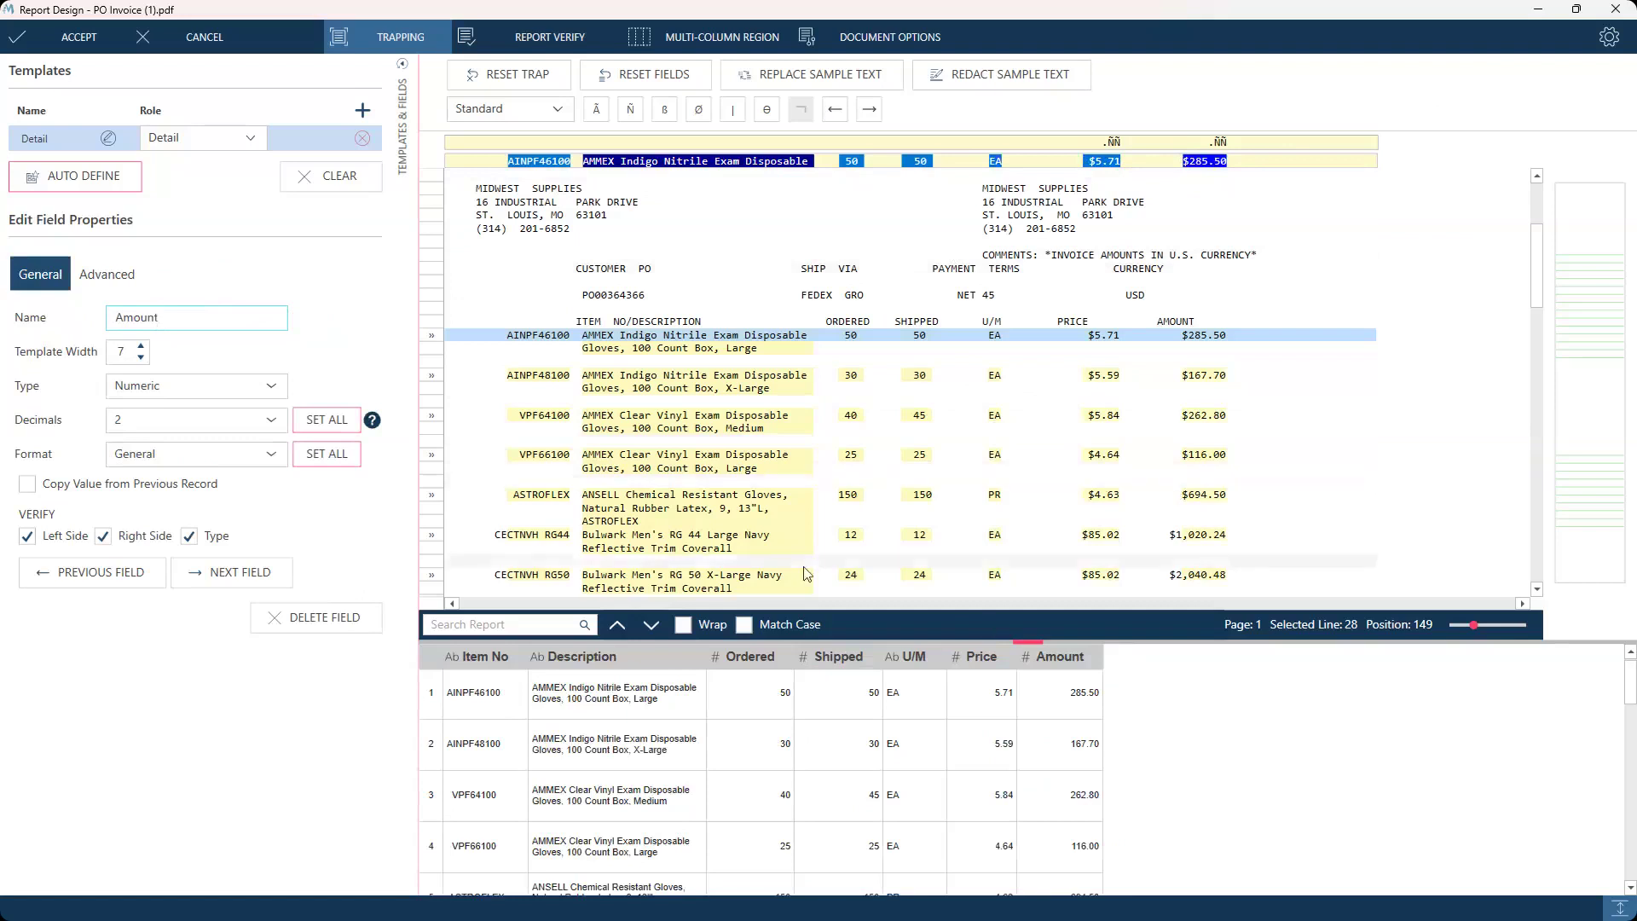
scroll(806, 574, up, 3)
scroll(806, 573, up, 3)
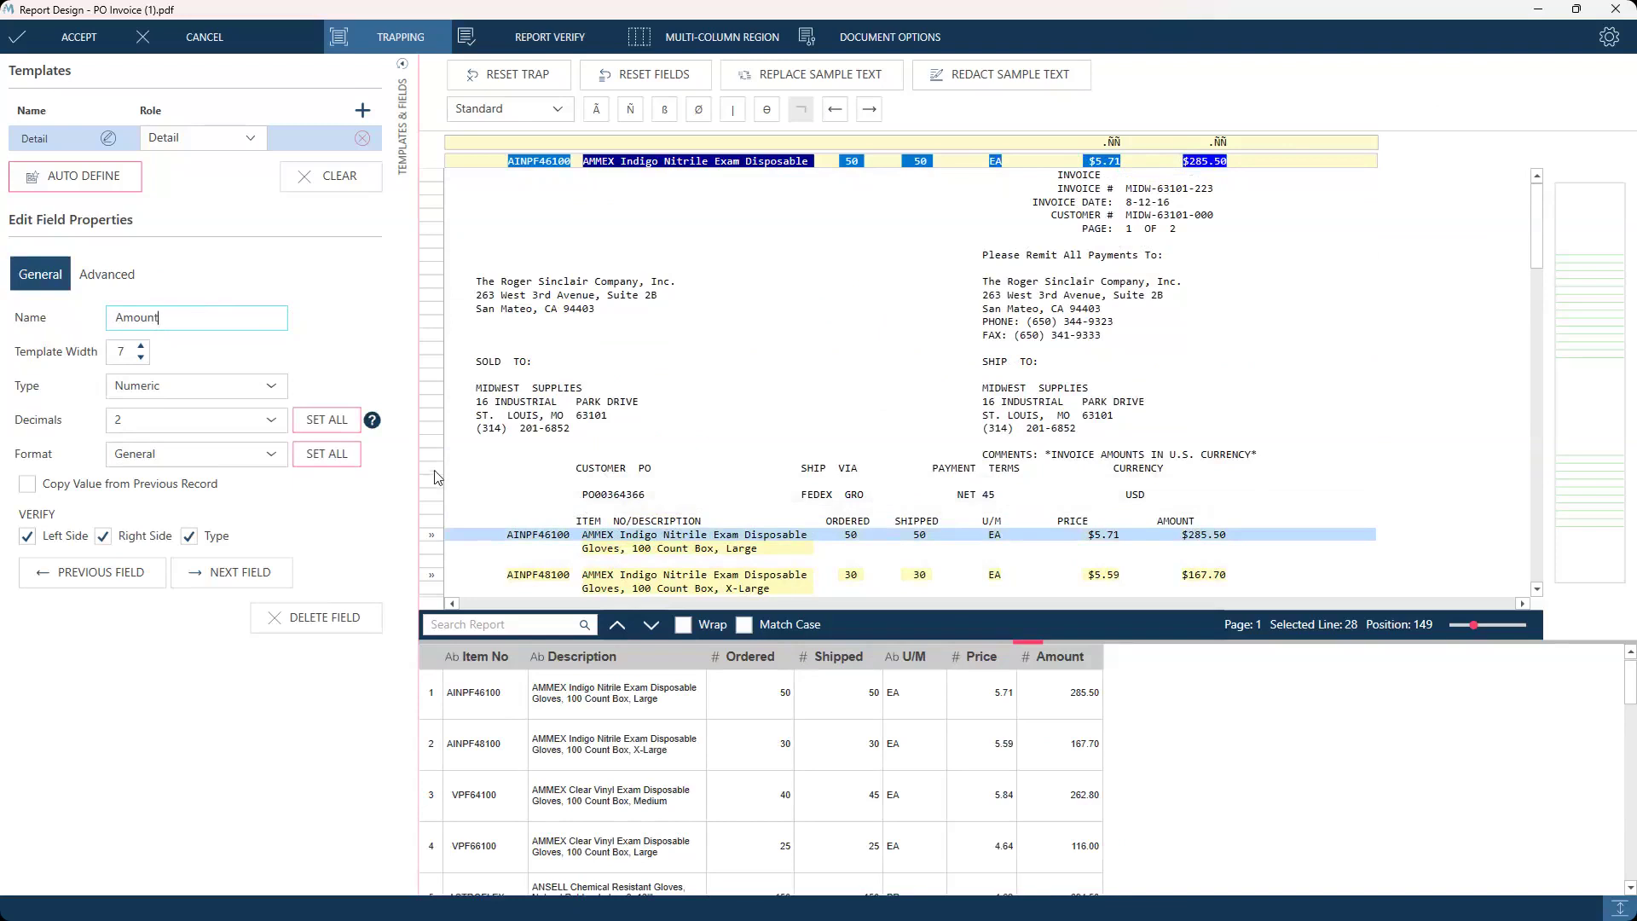
Step: Select the CUSTOMER PO heading and PO number lines in the line margin
drag(434, 470, 431, 497)
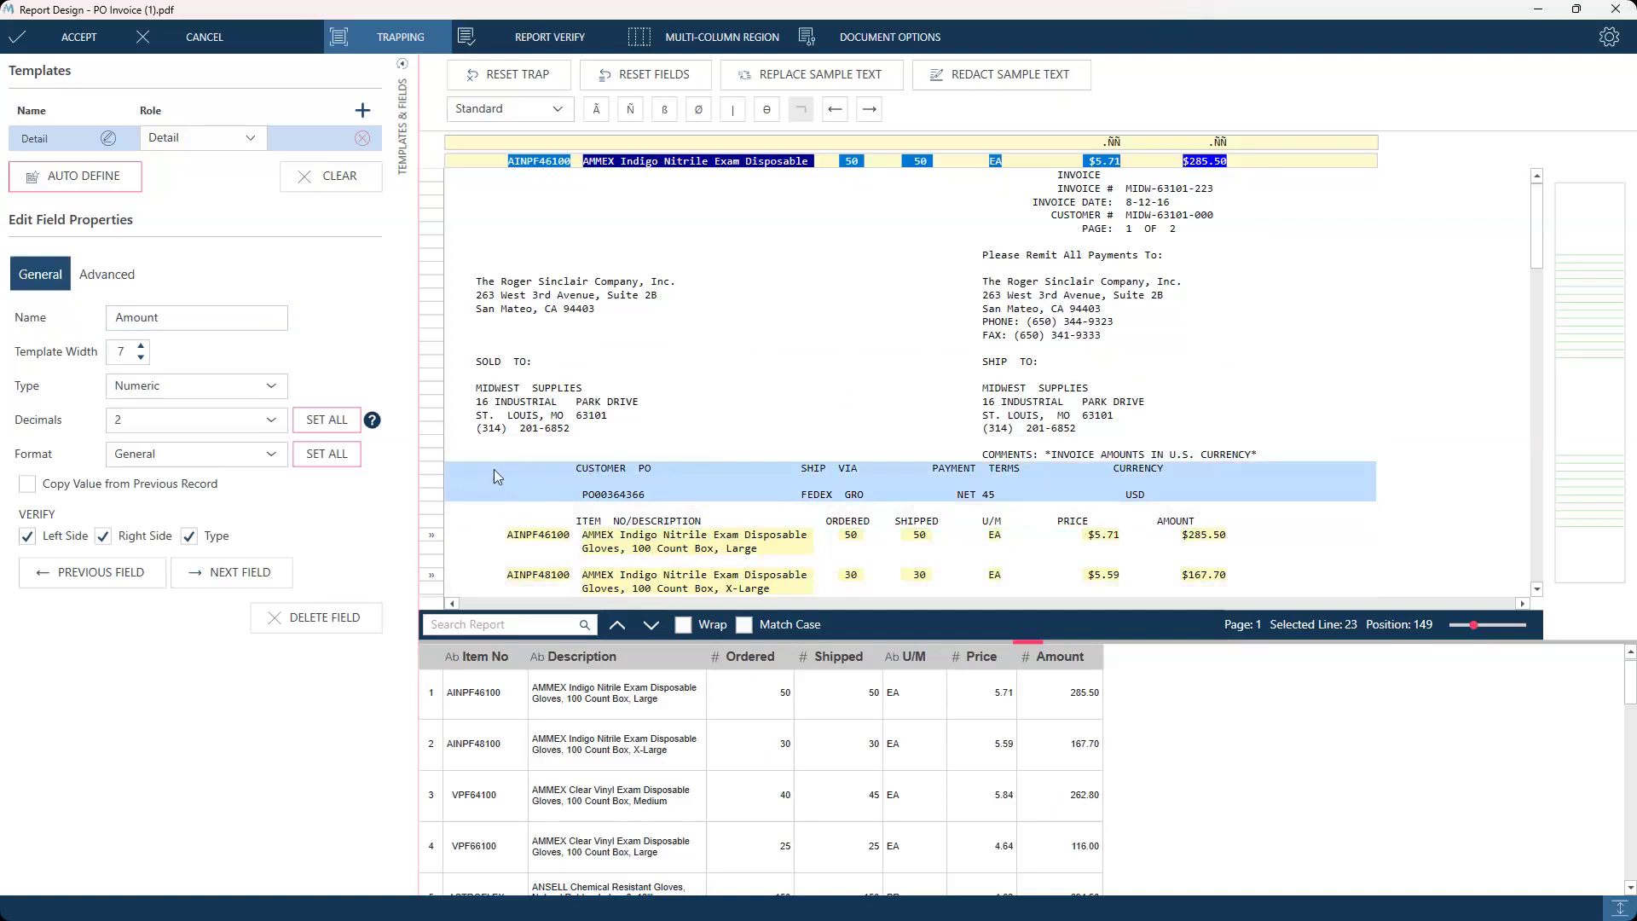
Step: Create an Append template from the selected CUSTOMER PO lines
right_click(495, 471)
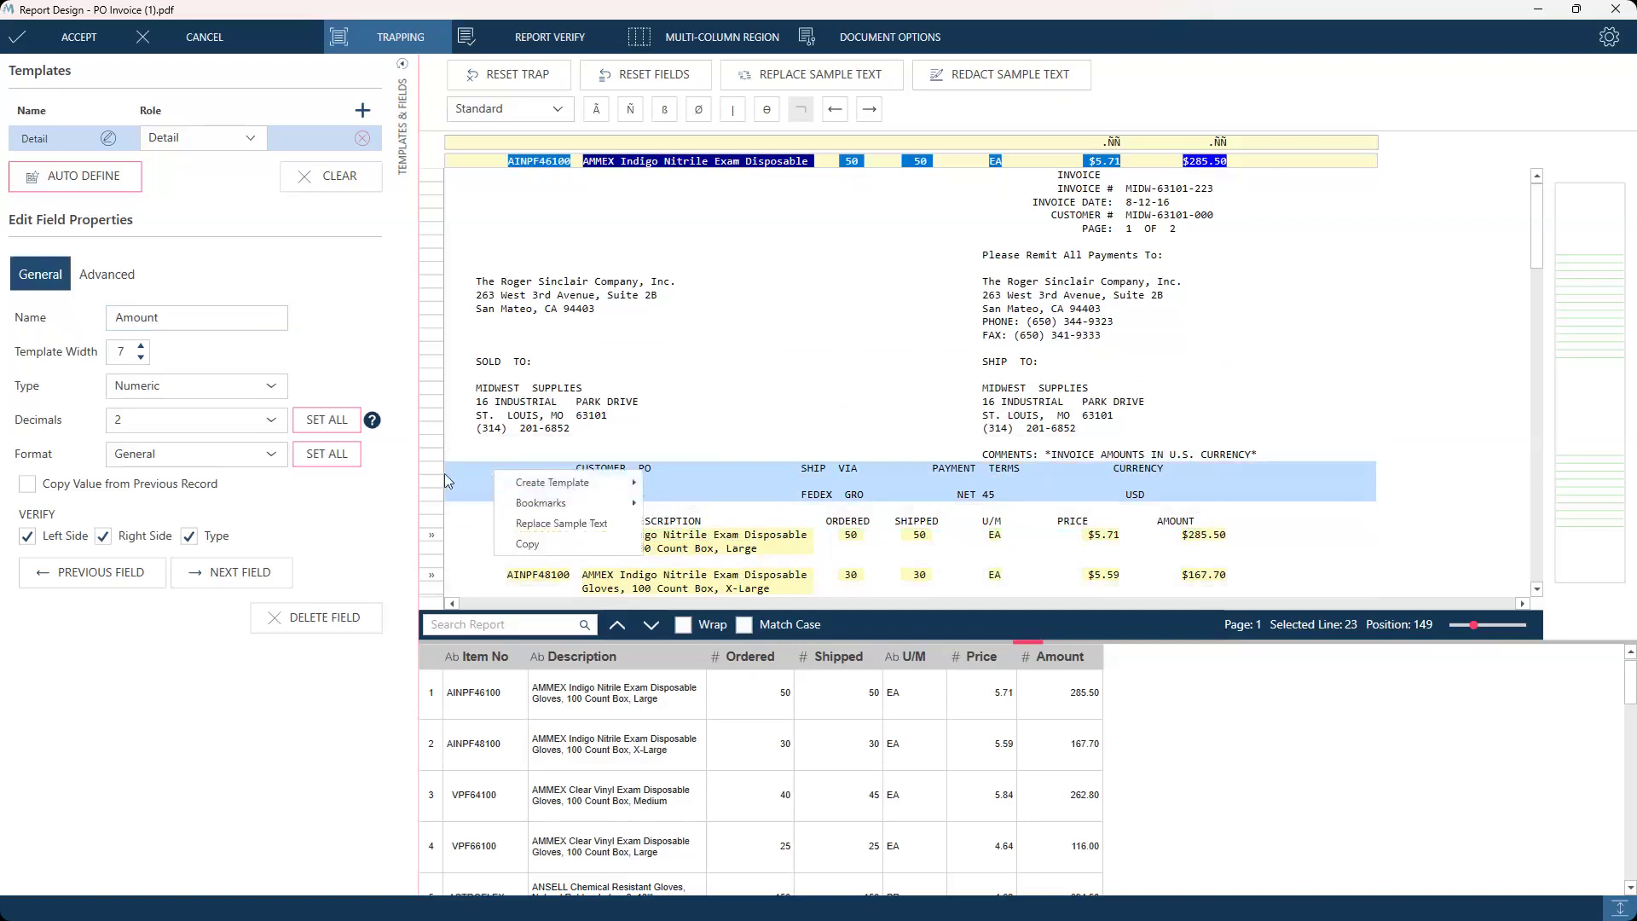
mouse_move(571, 494)
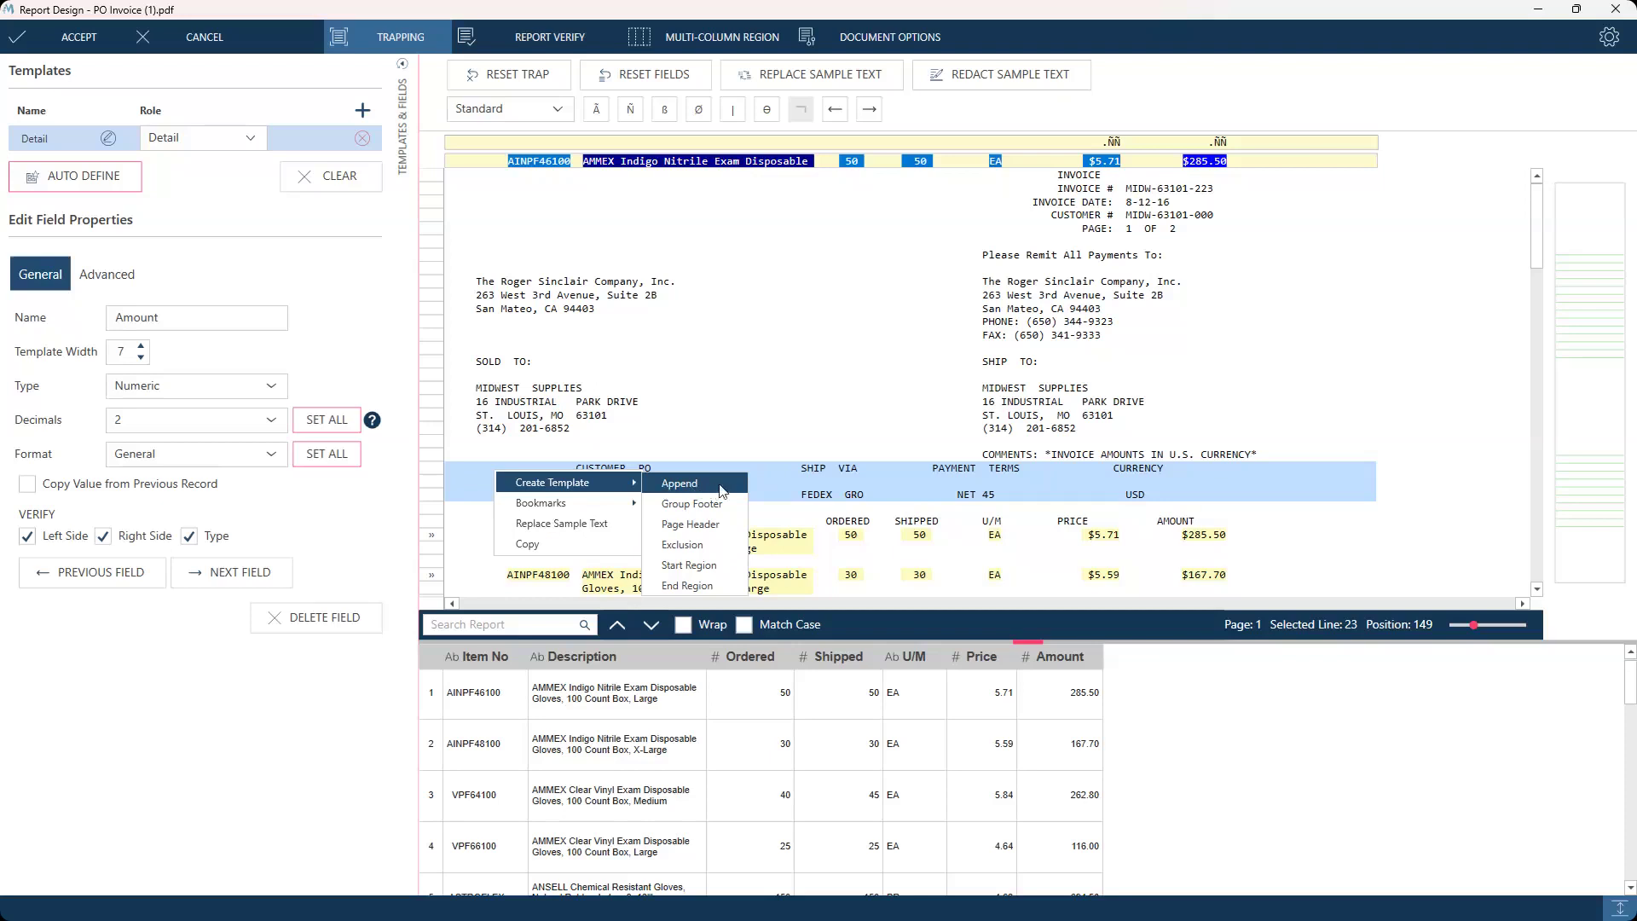
click(679, 483)
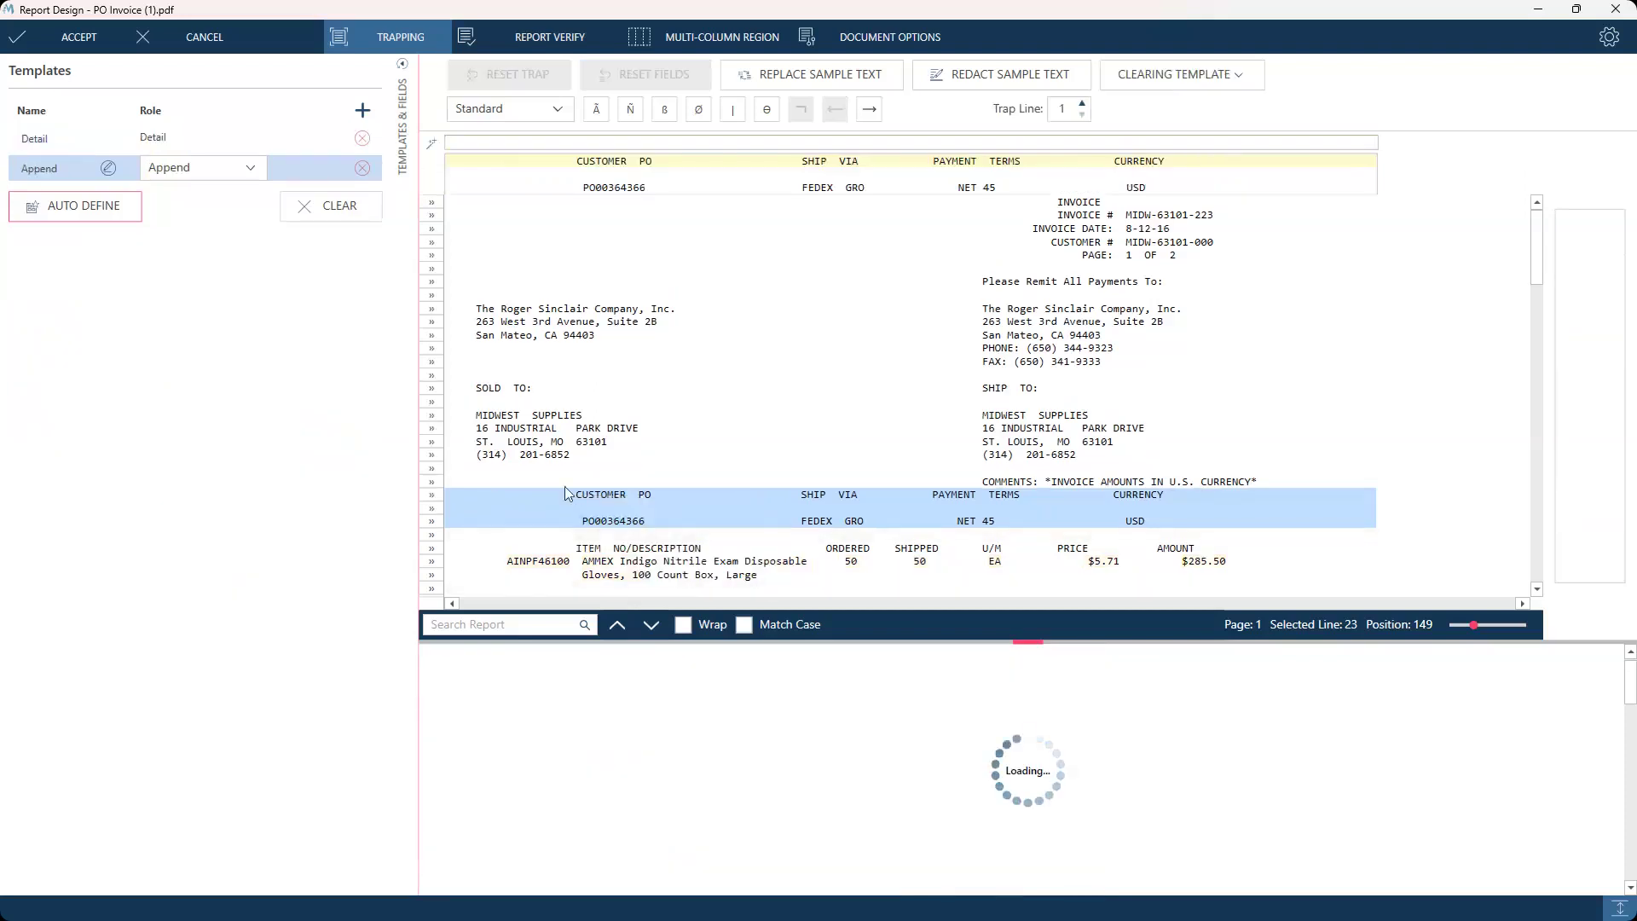
scroll(571, 514, down, 1)
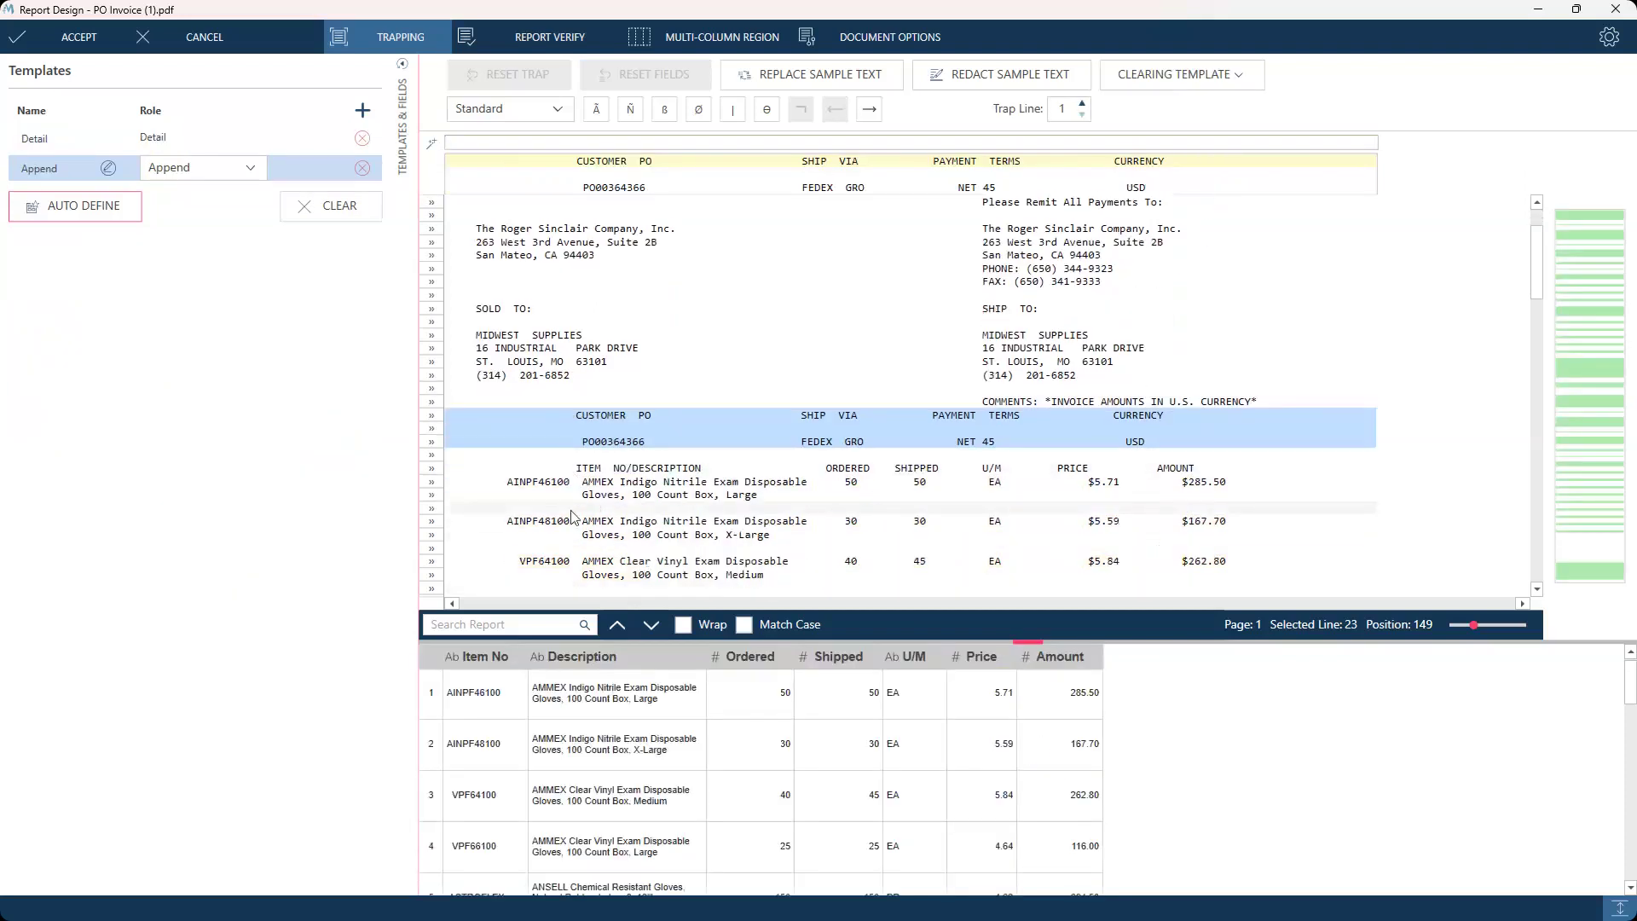
scroll(572, 515, up, 1)
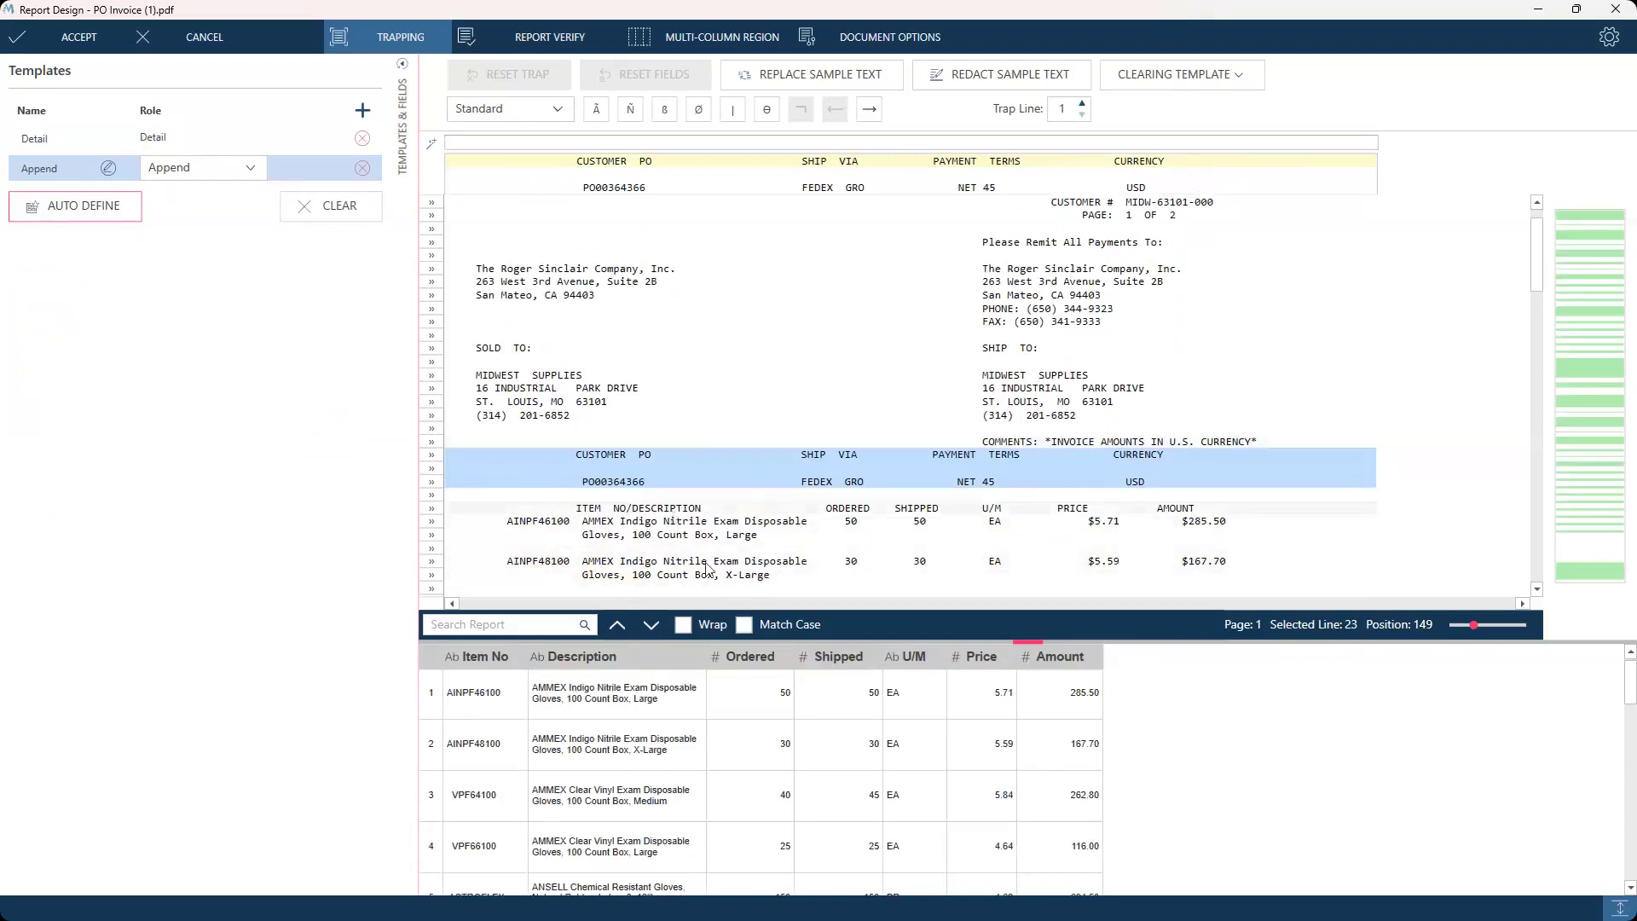
scroll(904, 470, down, 2)
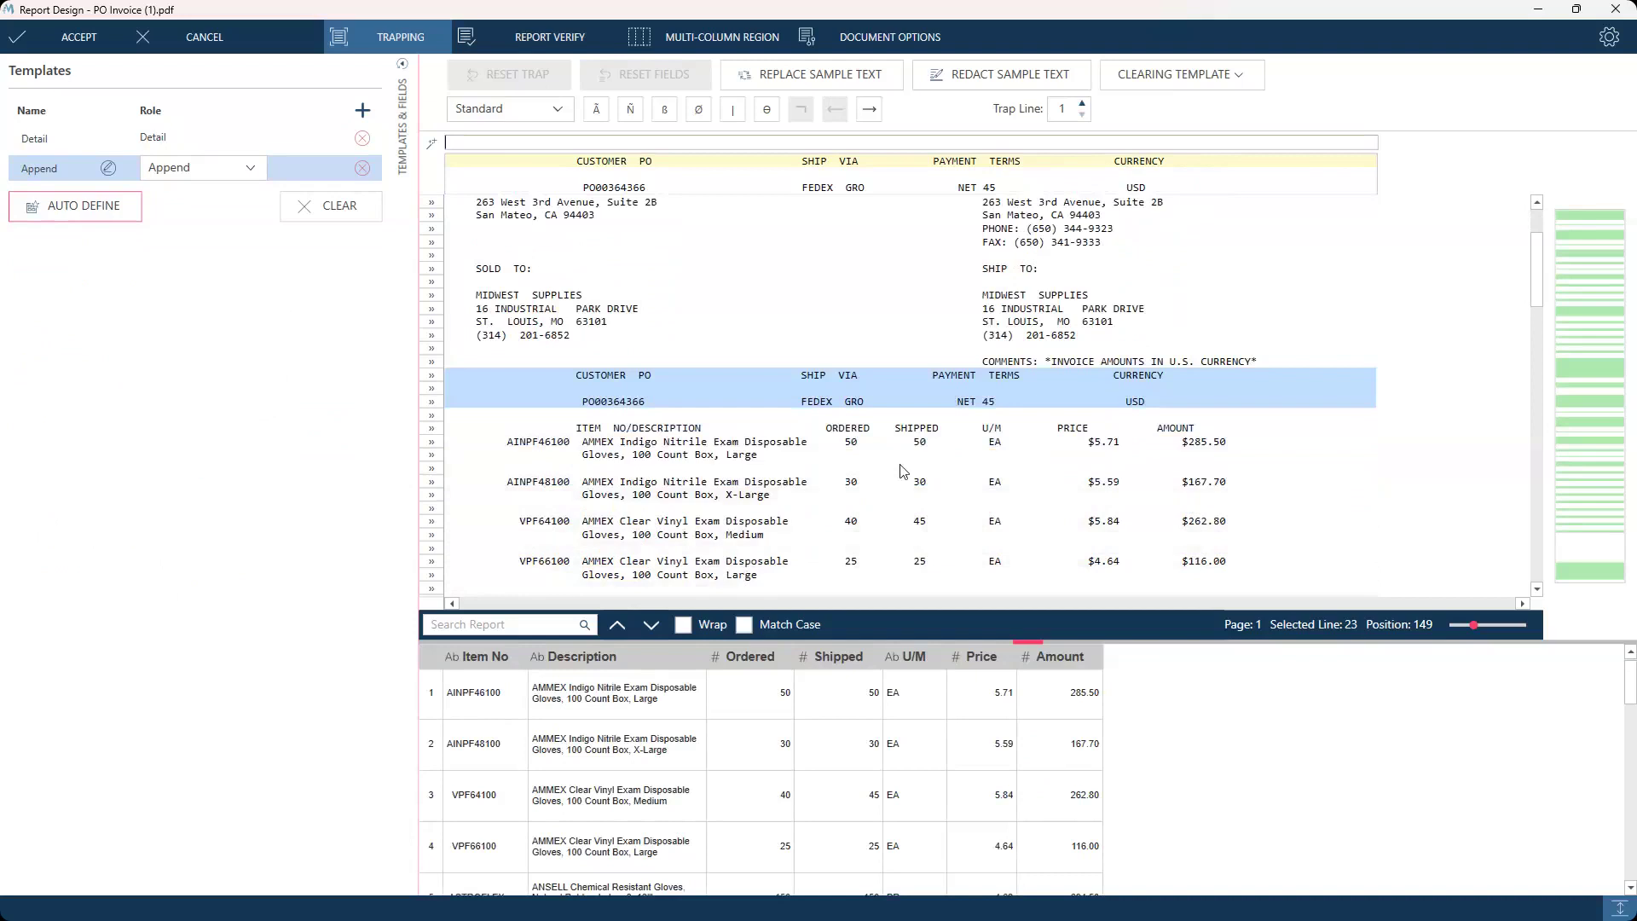
scroll(904, 471, up, 2)
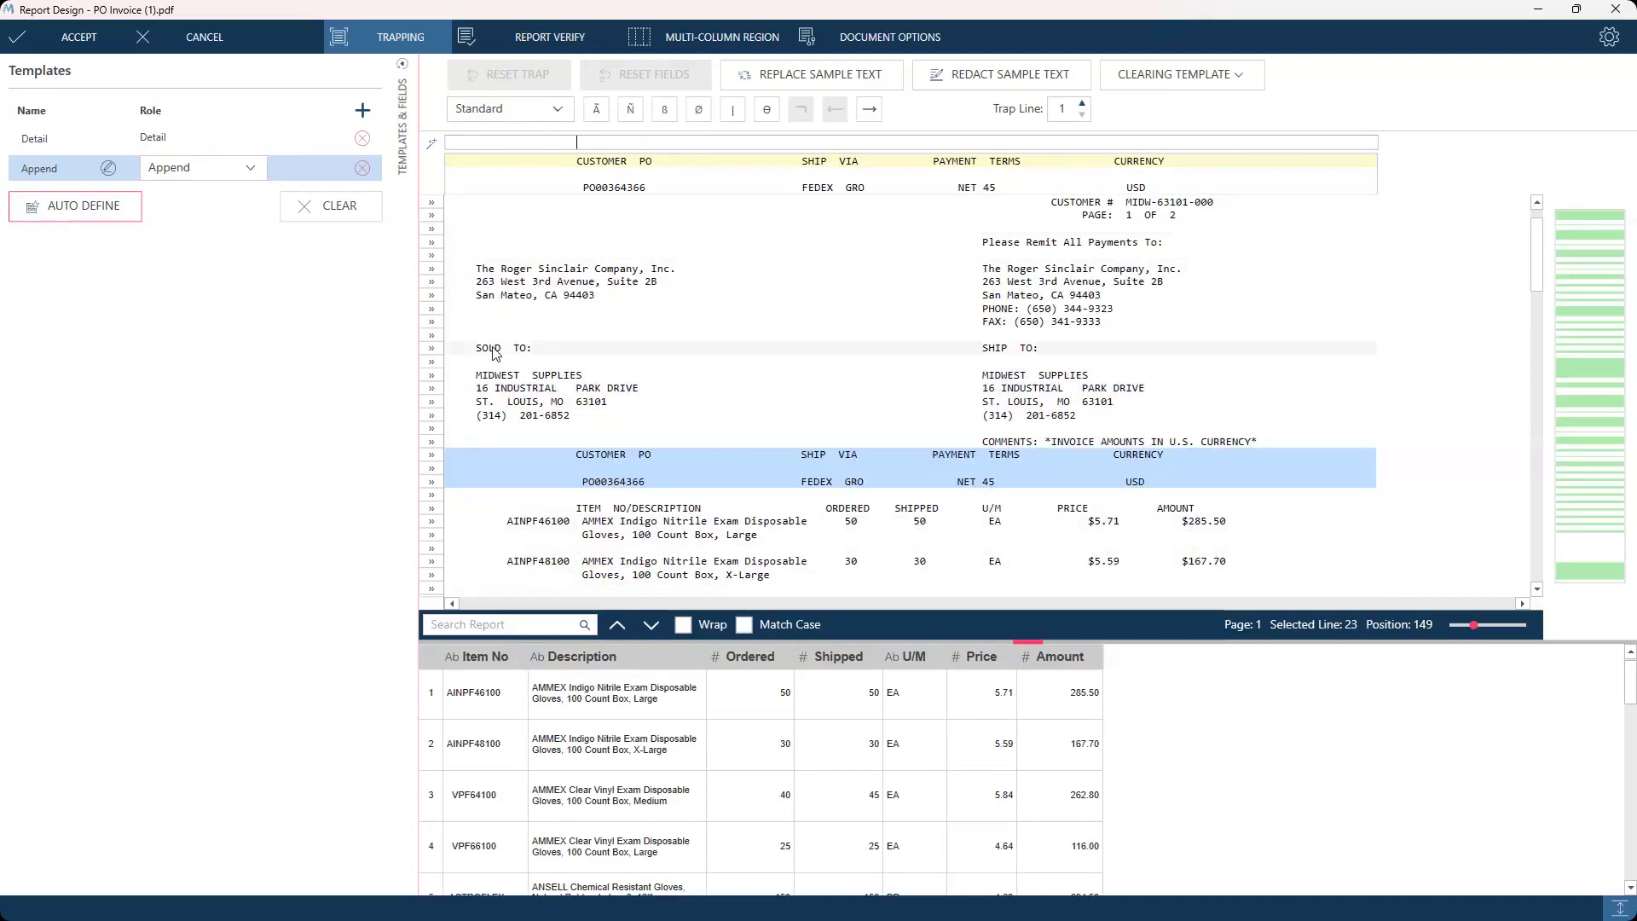
Step: Trap on 'CUSTOMER PO' and define PO00364366 as the Customer PO field
text(CUSTO)
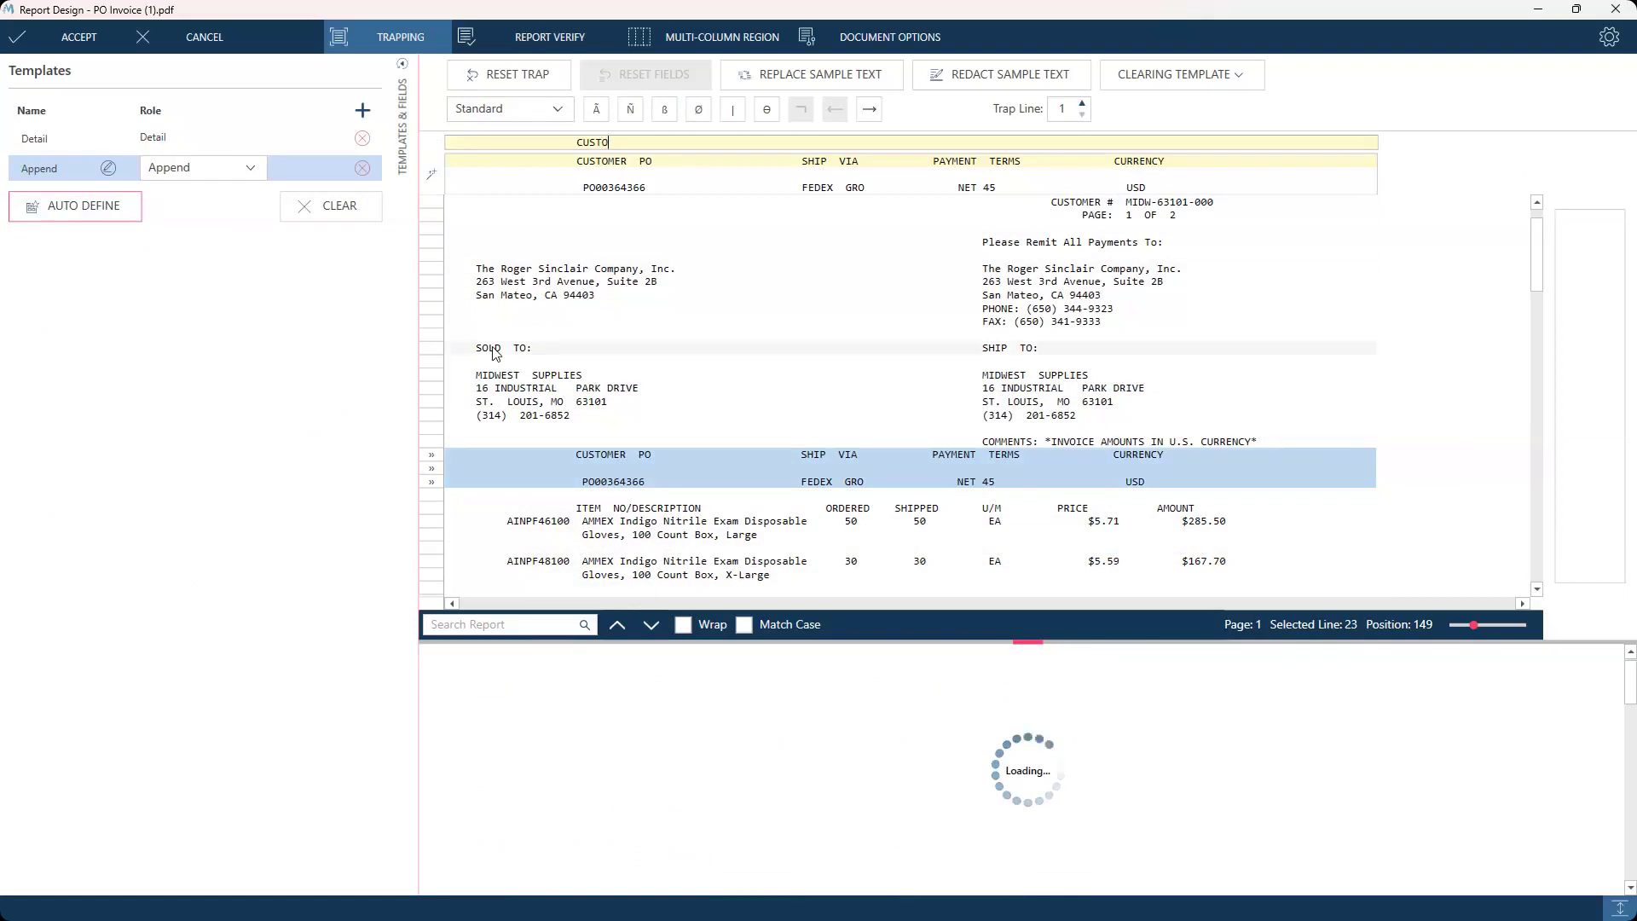
text(MER  PO)
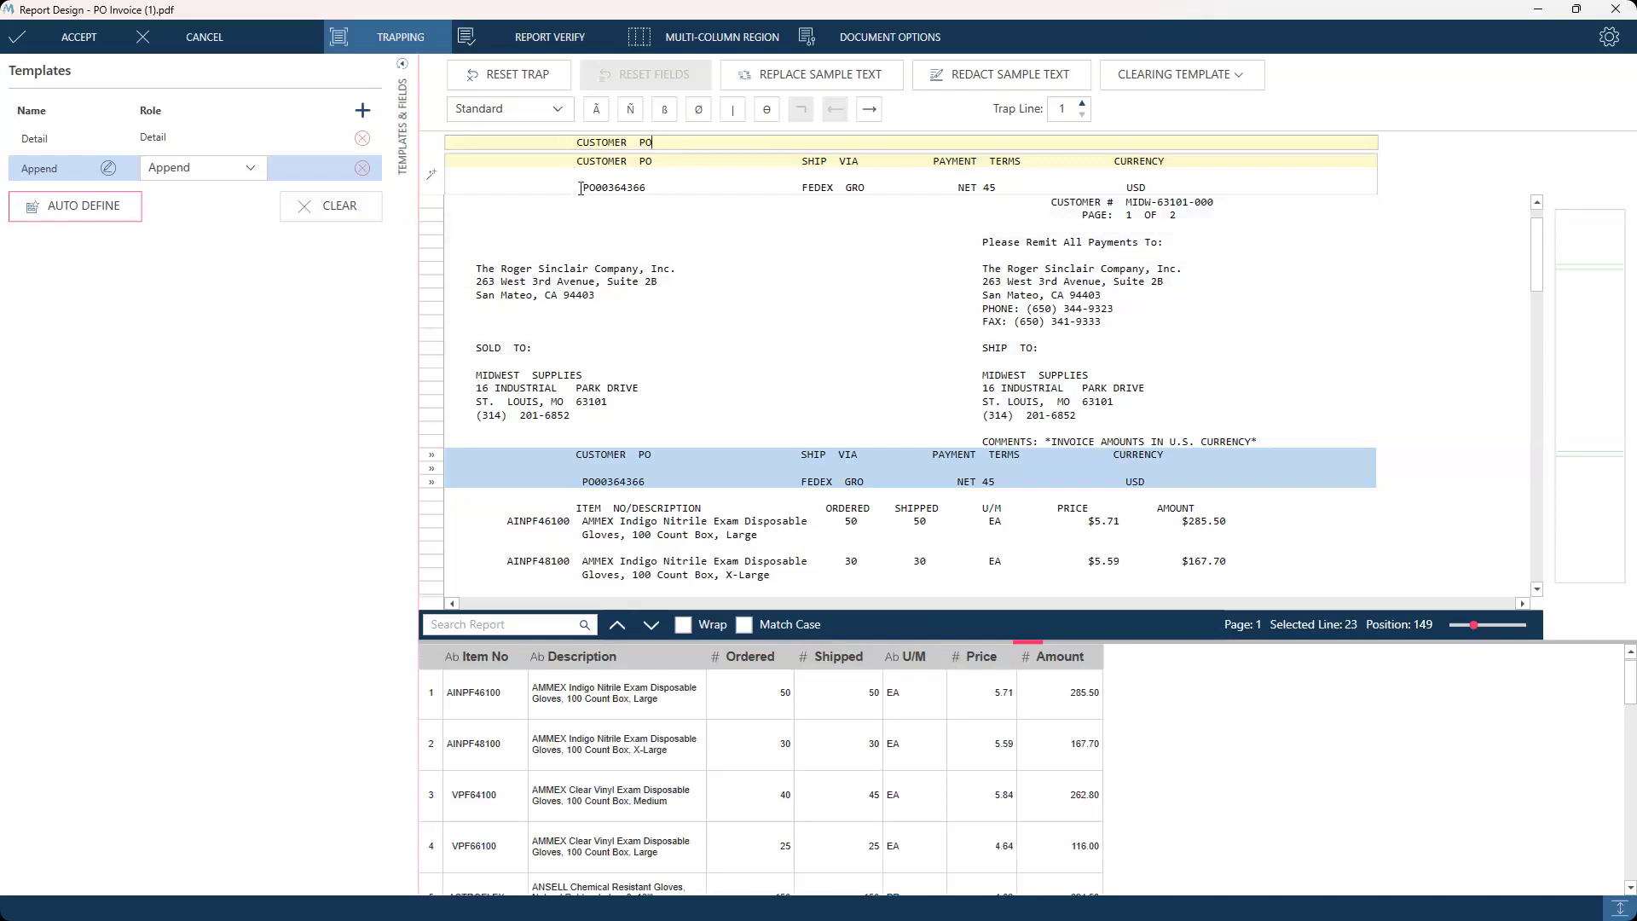
drag(580, 188, 658, 187)
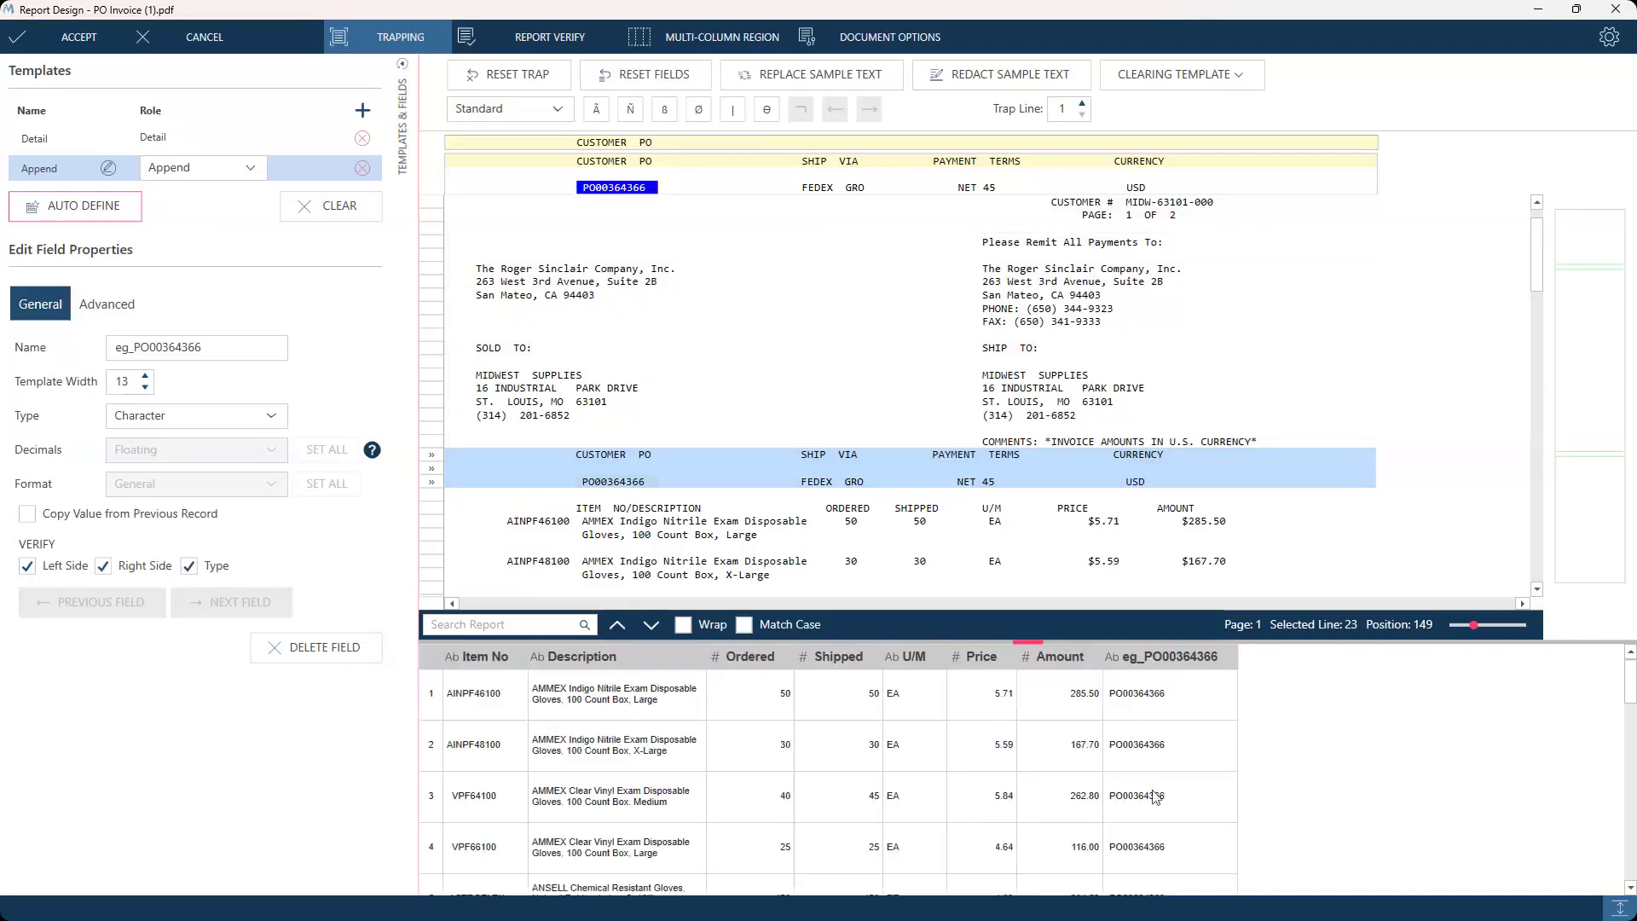
click(181, 340)
text(Customer PO)
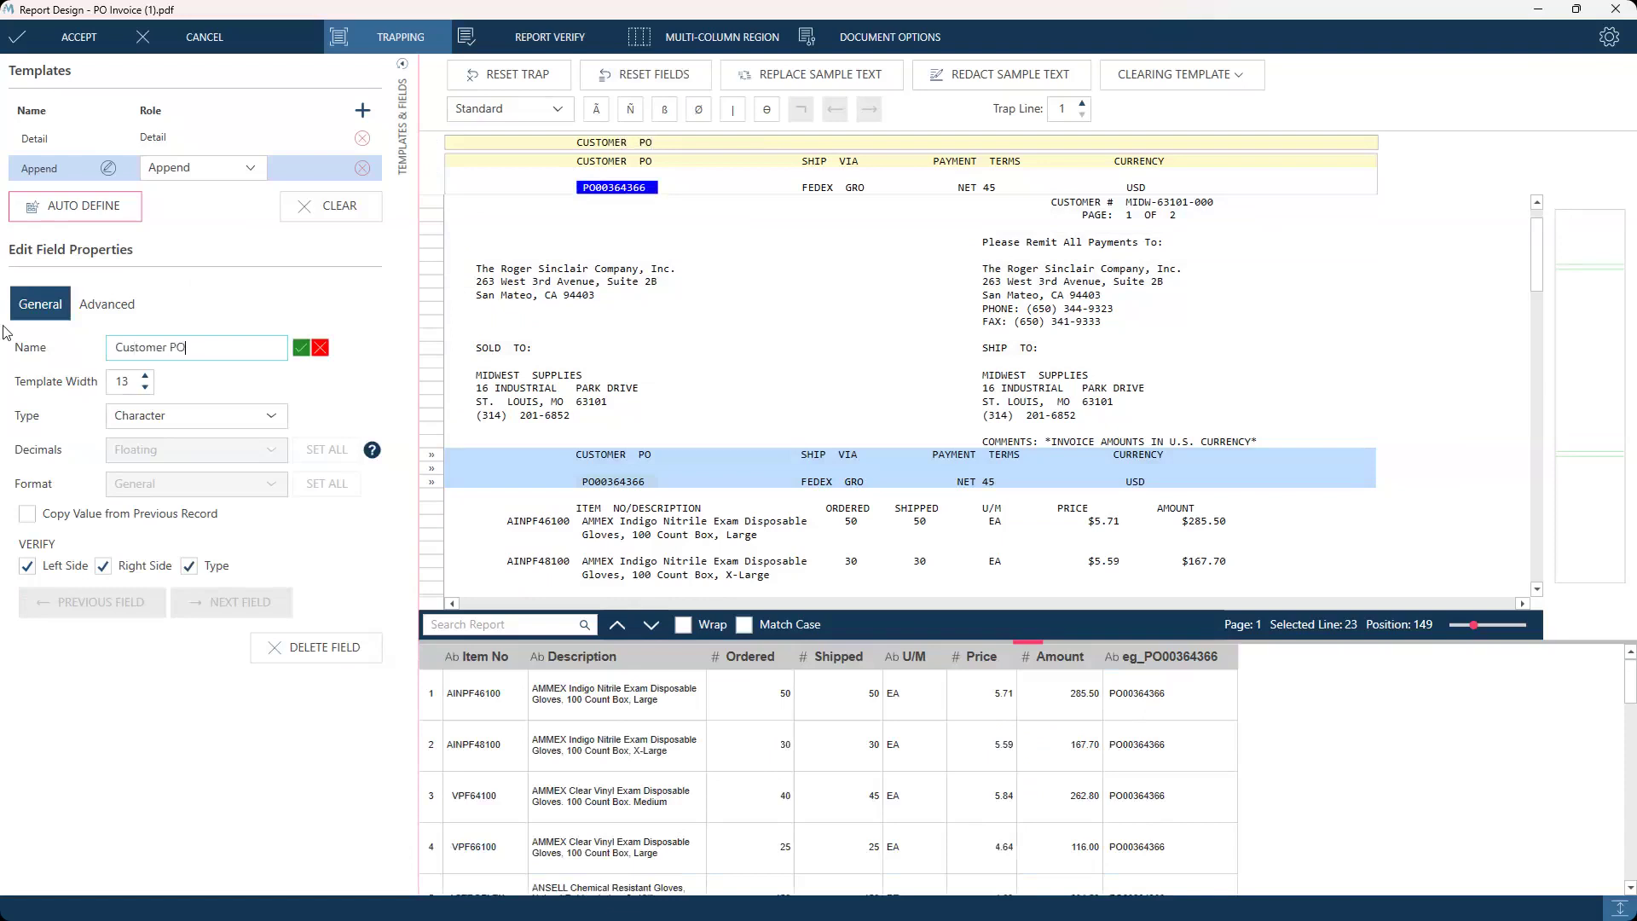
key(Return)
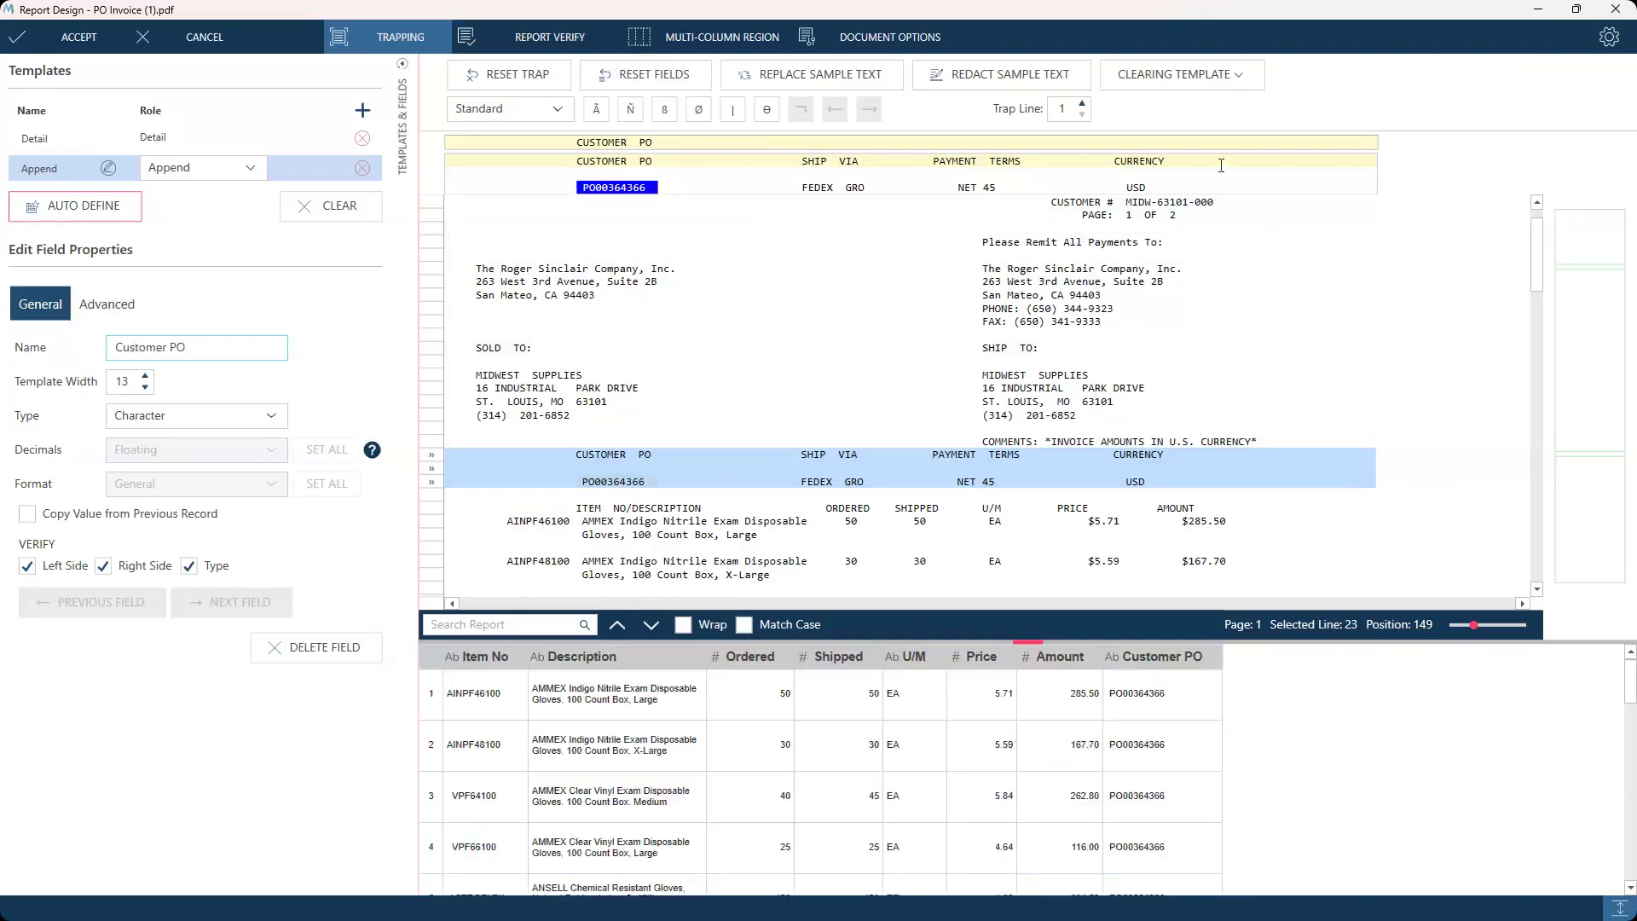
scroll(1373, 289, up, 1)
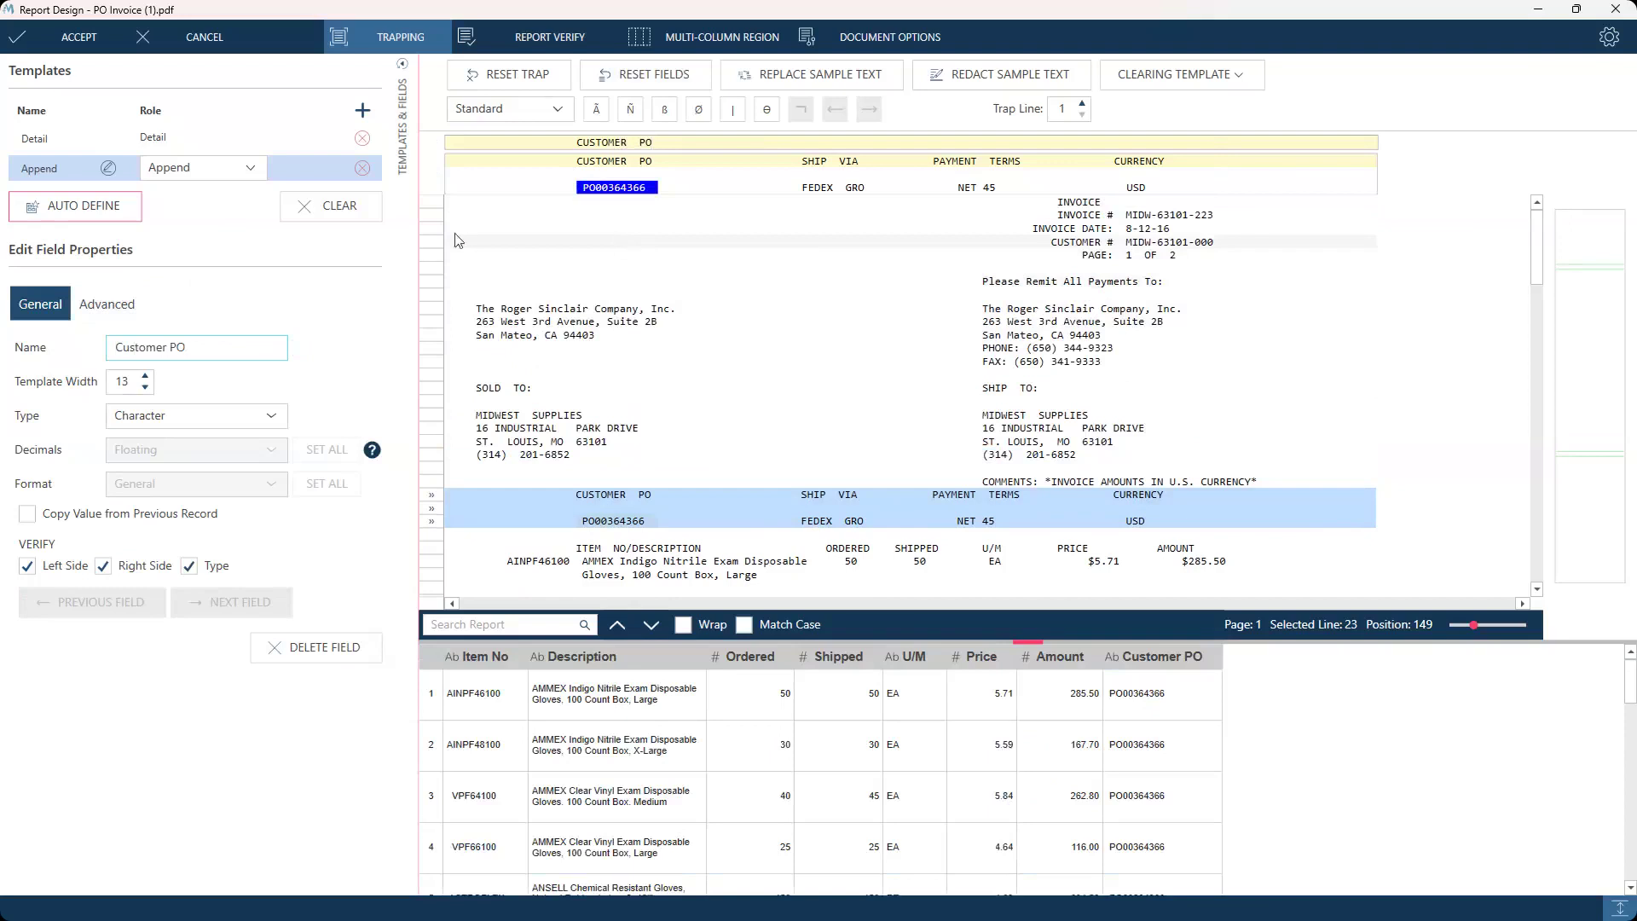
click(438, 219)
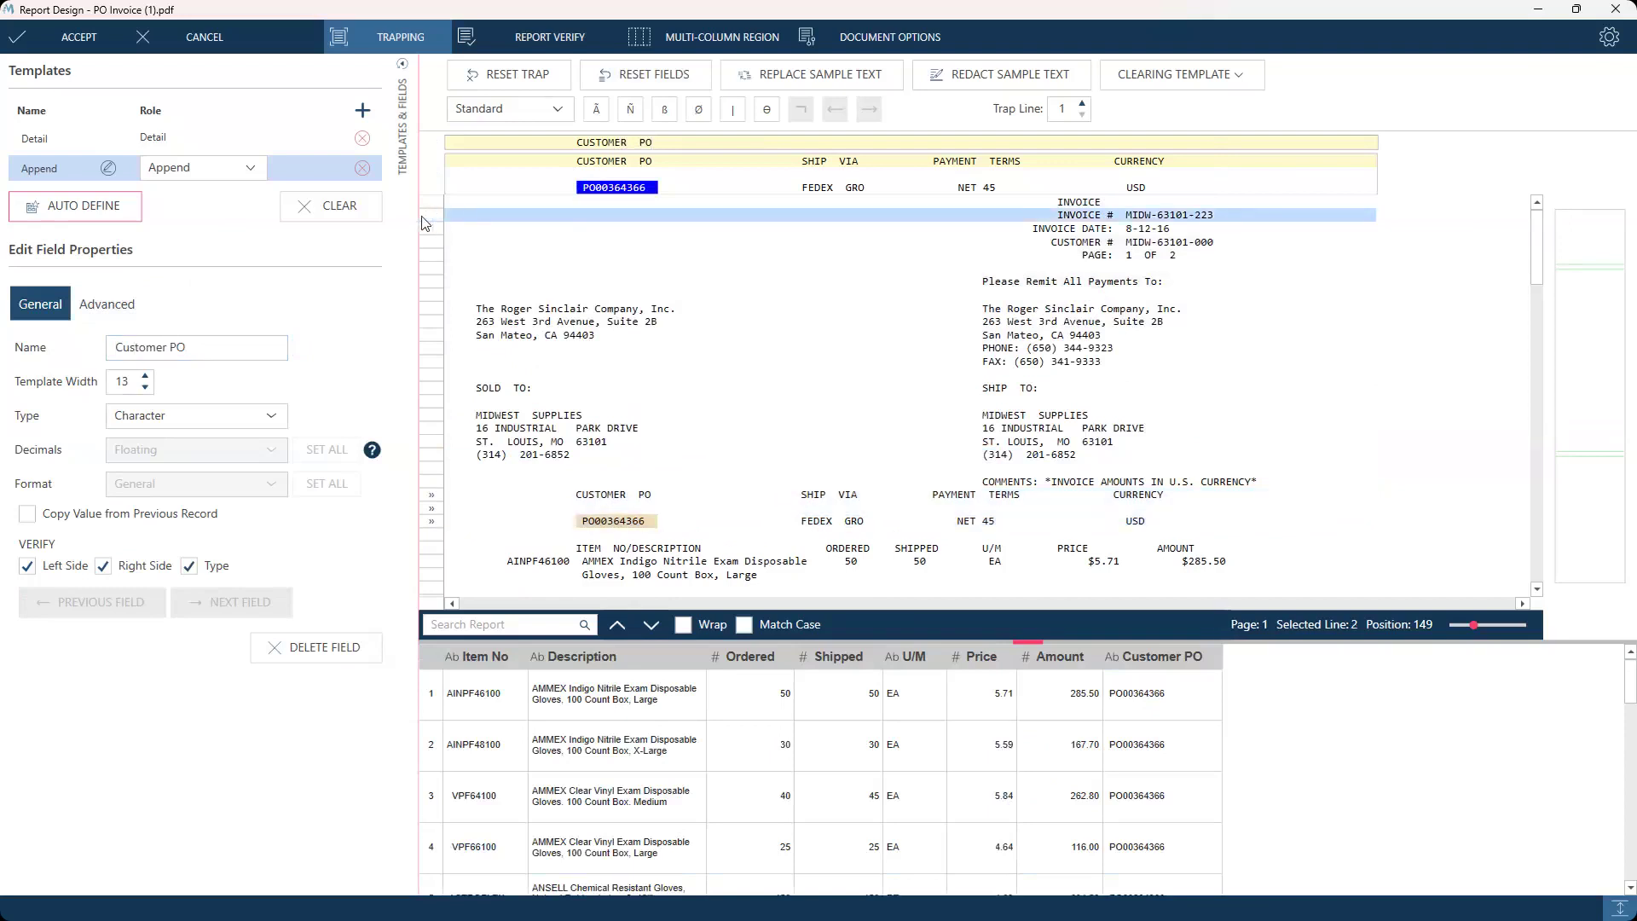
Step: Create a second append template trapped on the INVOICE # line
right_click(425, 222)
mouse_move(460, 226)
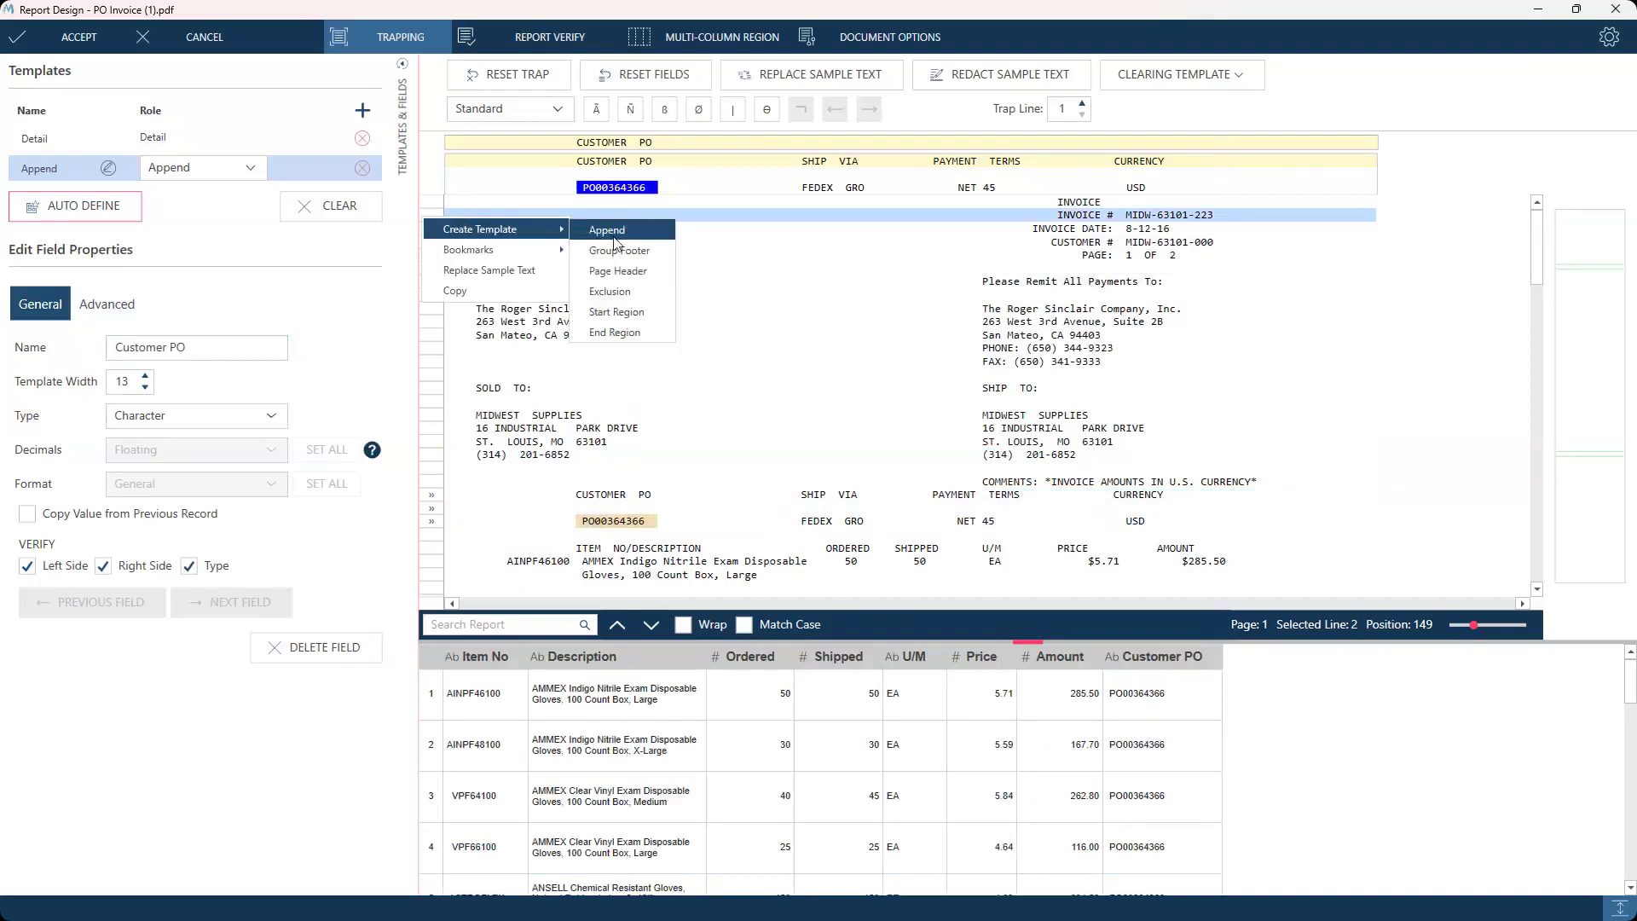
click(601, 227)
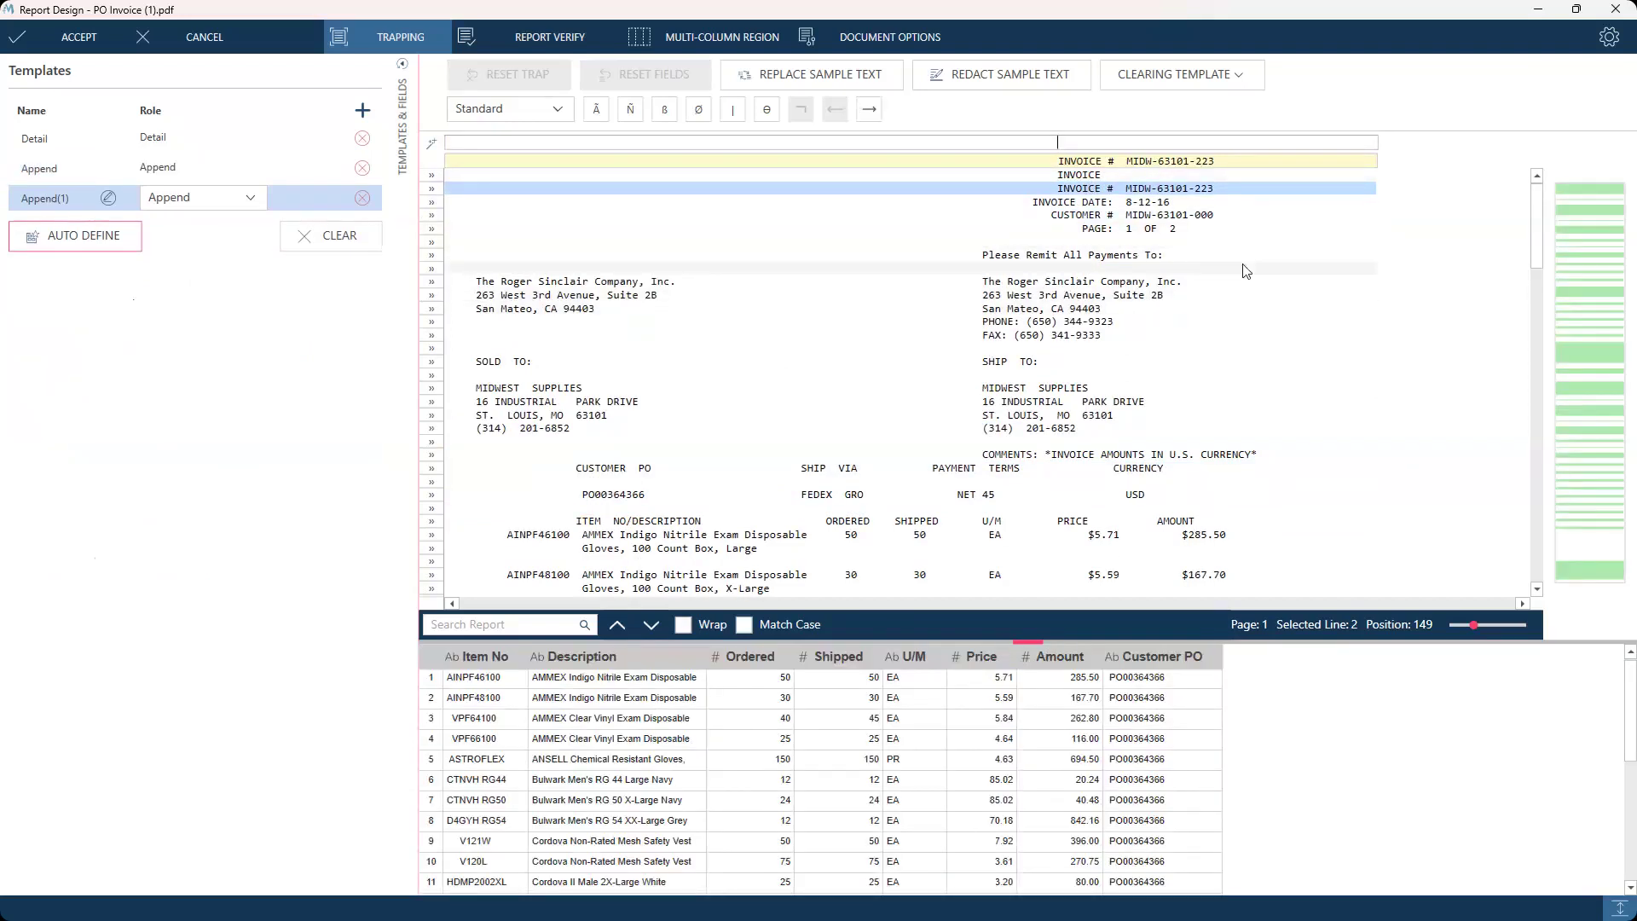
text(INVOICE)
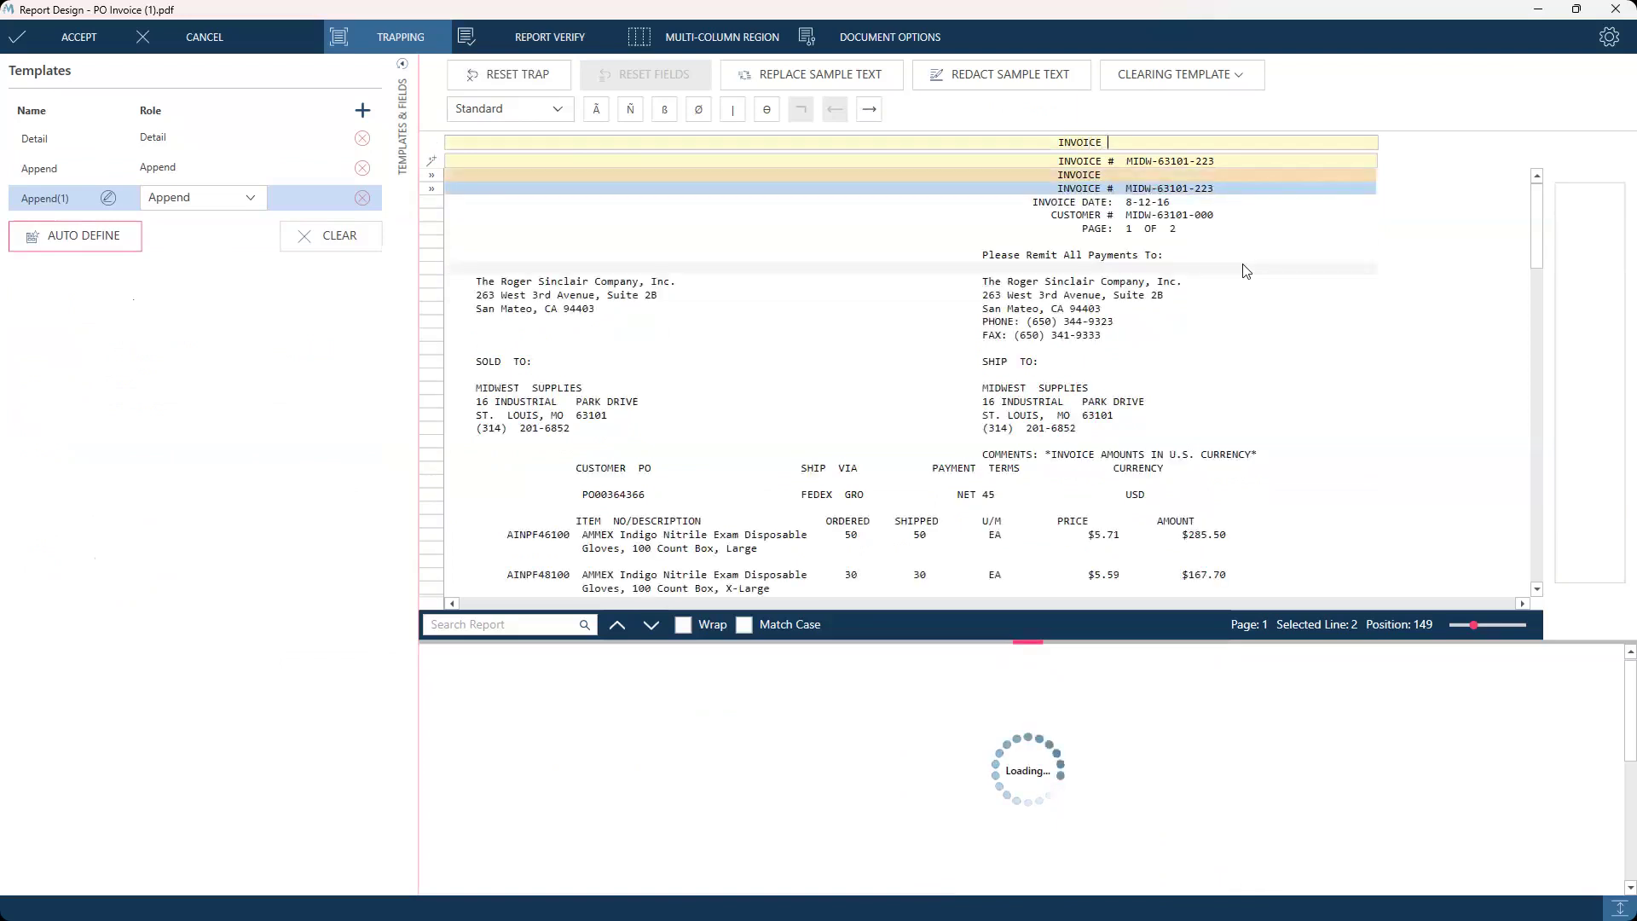
text( #)
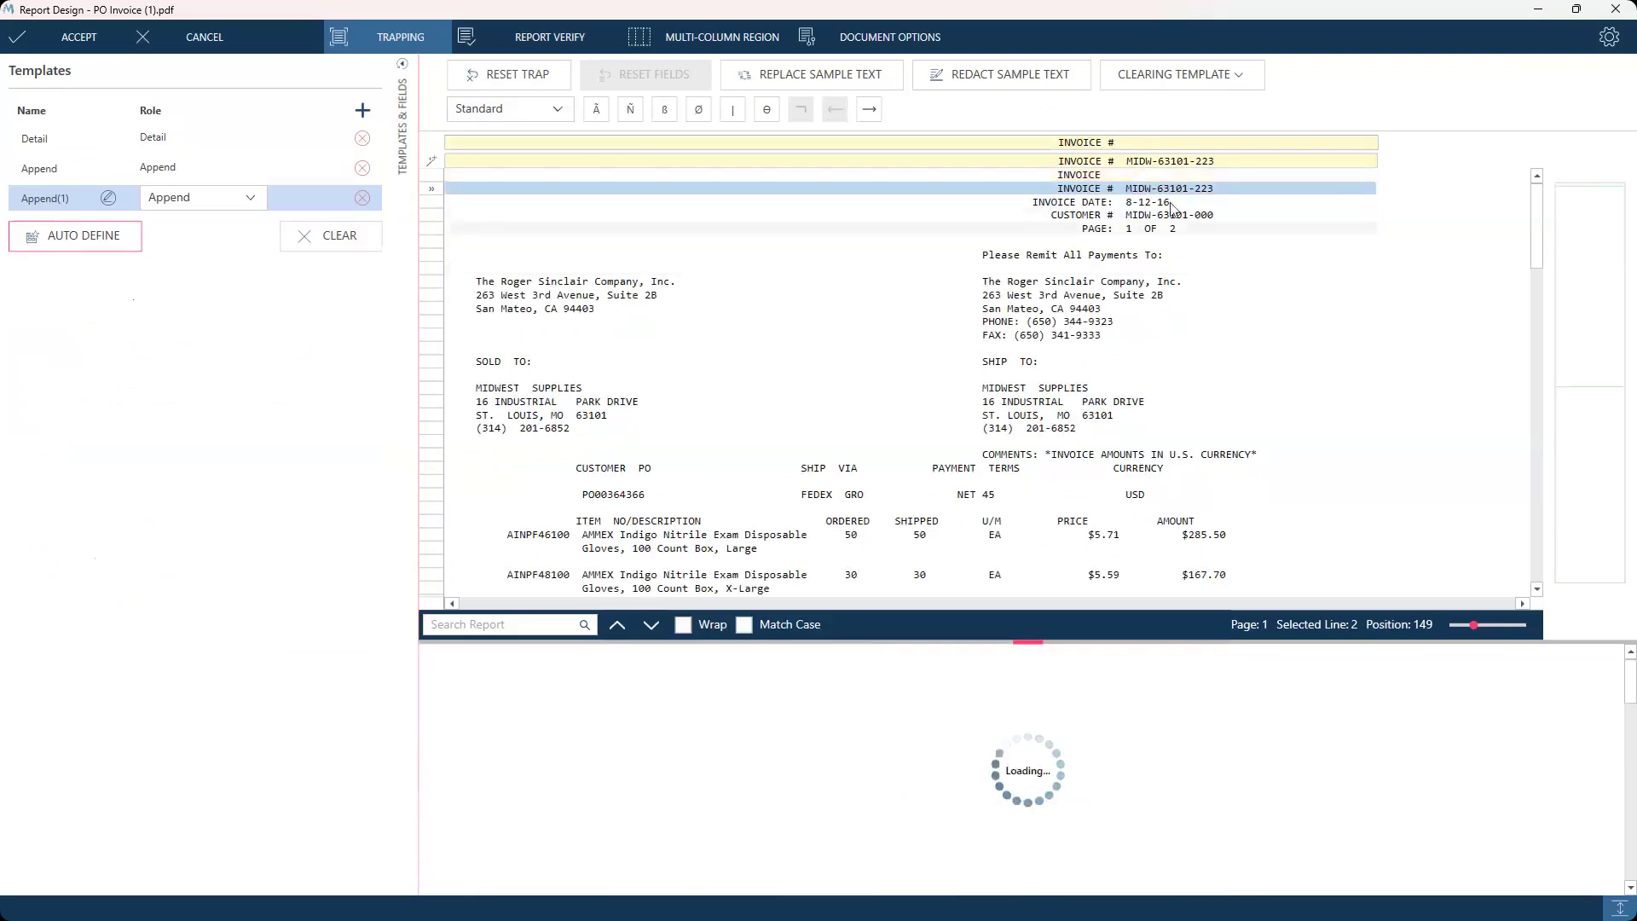
Step: Capture MIDW-63101-223 as a field and name it Invoice #
drag(1126, 161, 1213, 159)
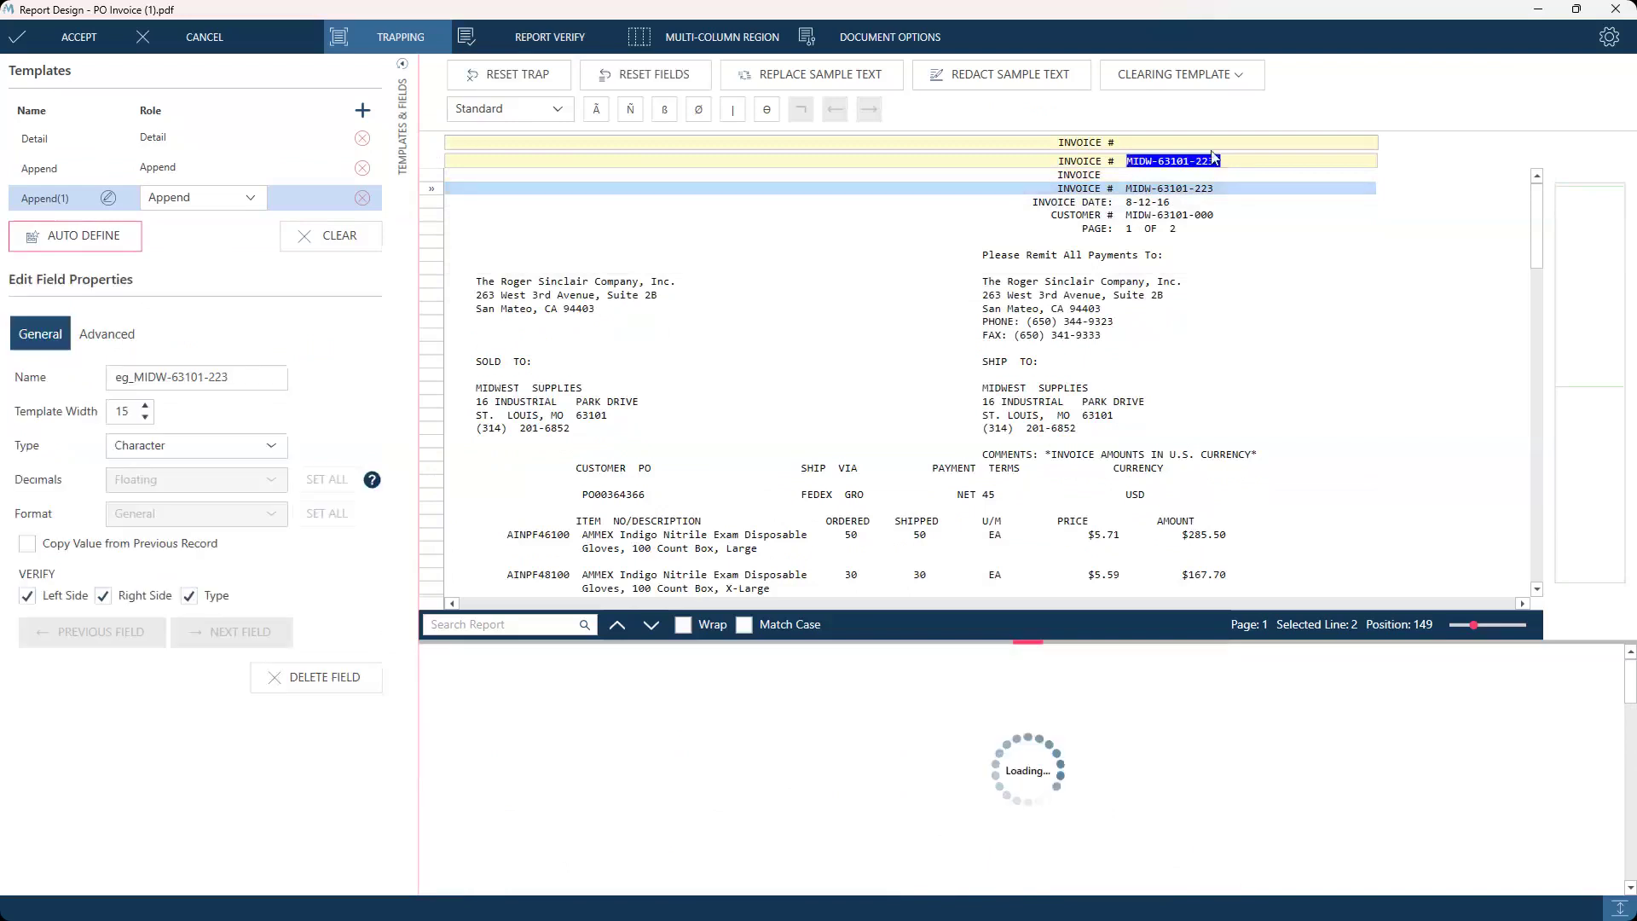
click(243, 378)
key(ctrl+a)
text(In)
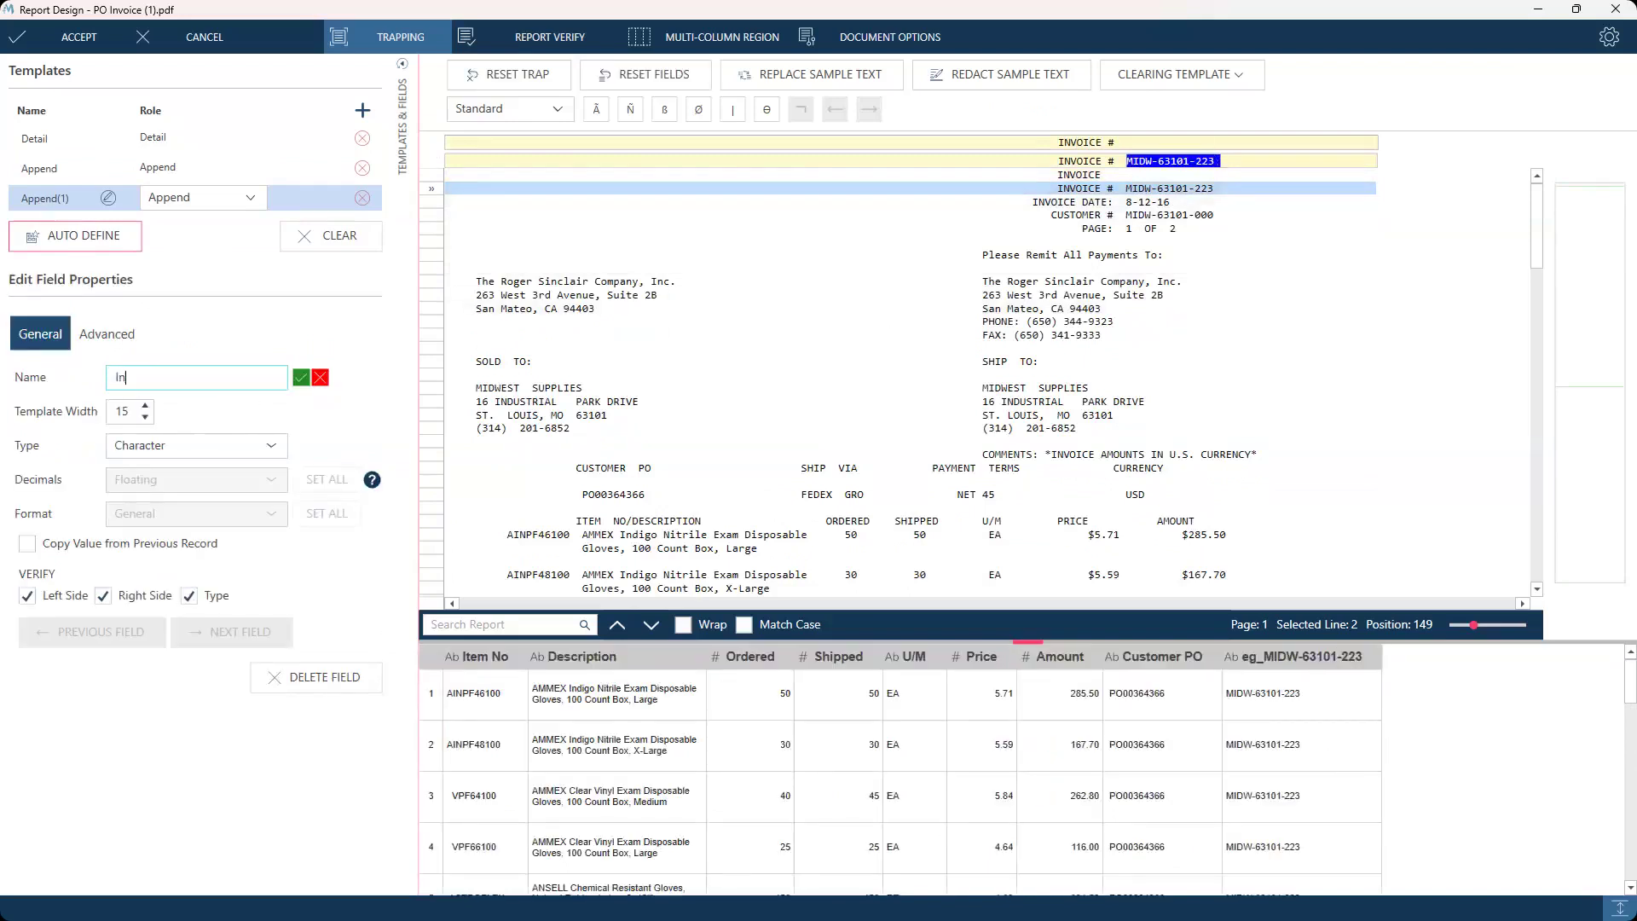
text(voice #)
key(Return)
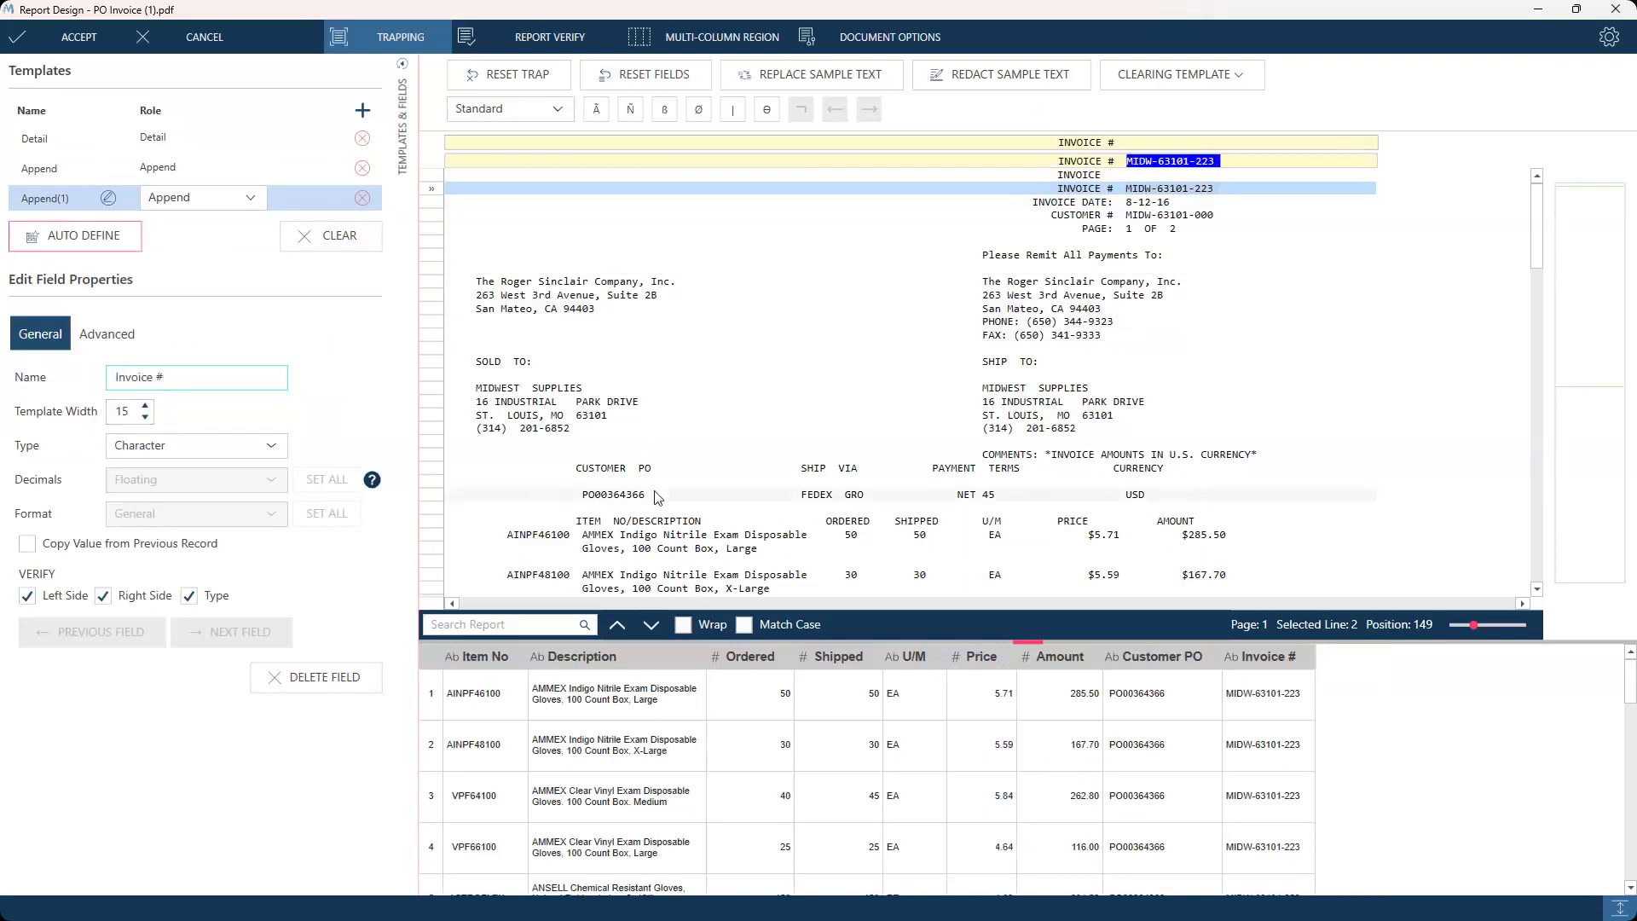
Step: Rename the first append template to Customer PO
click(44, 167)
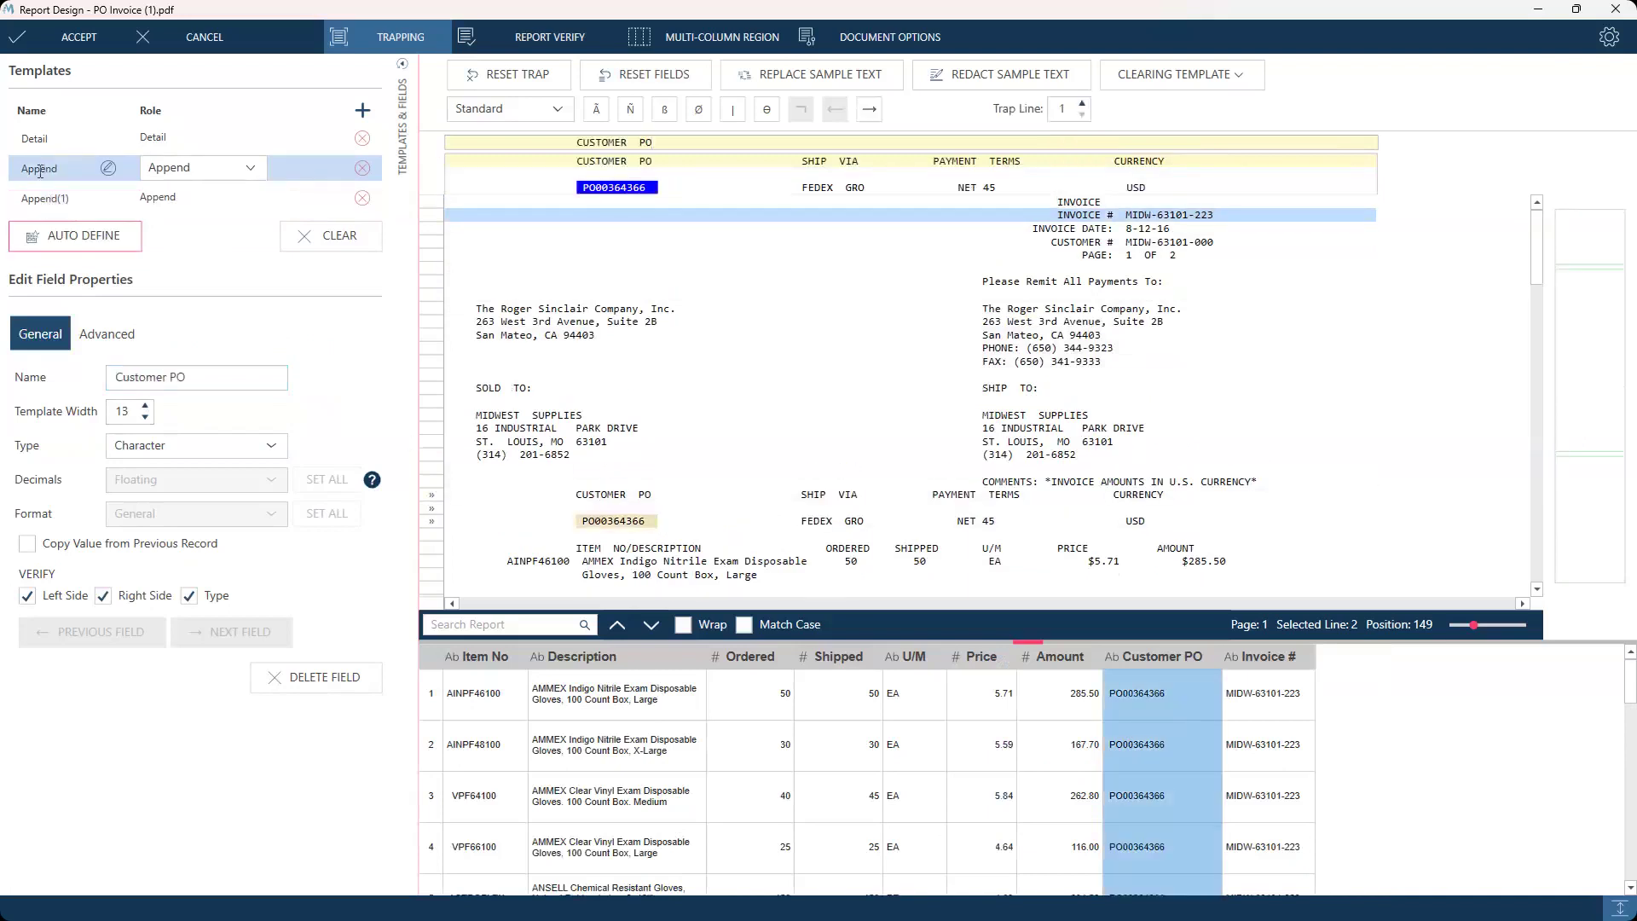
double_click(40, 170)
click(60, 230)
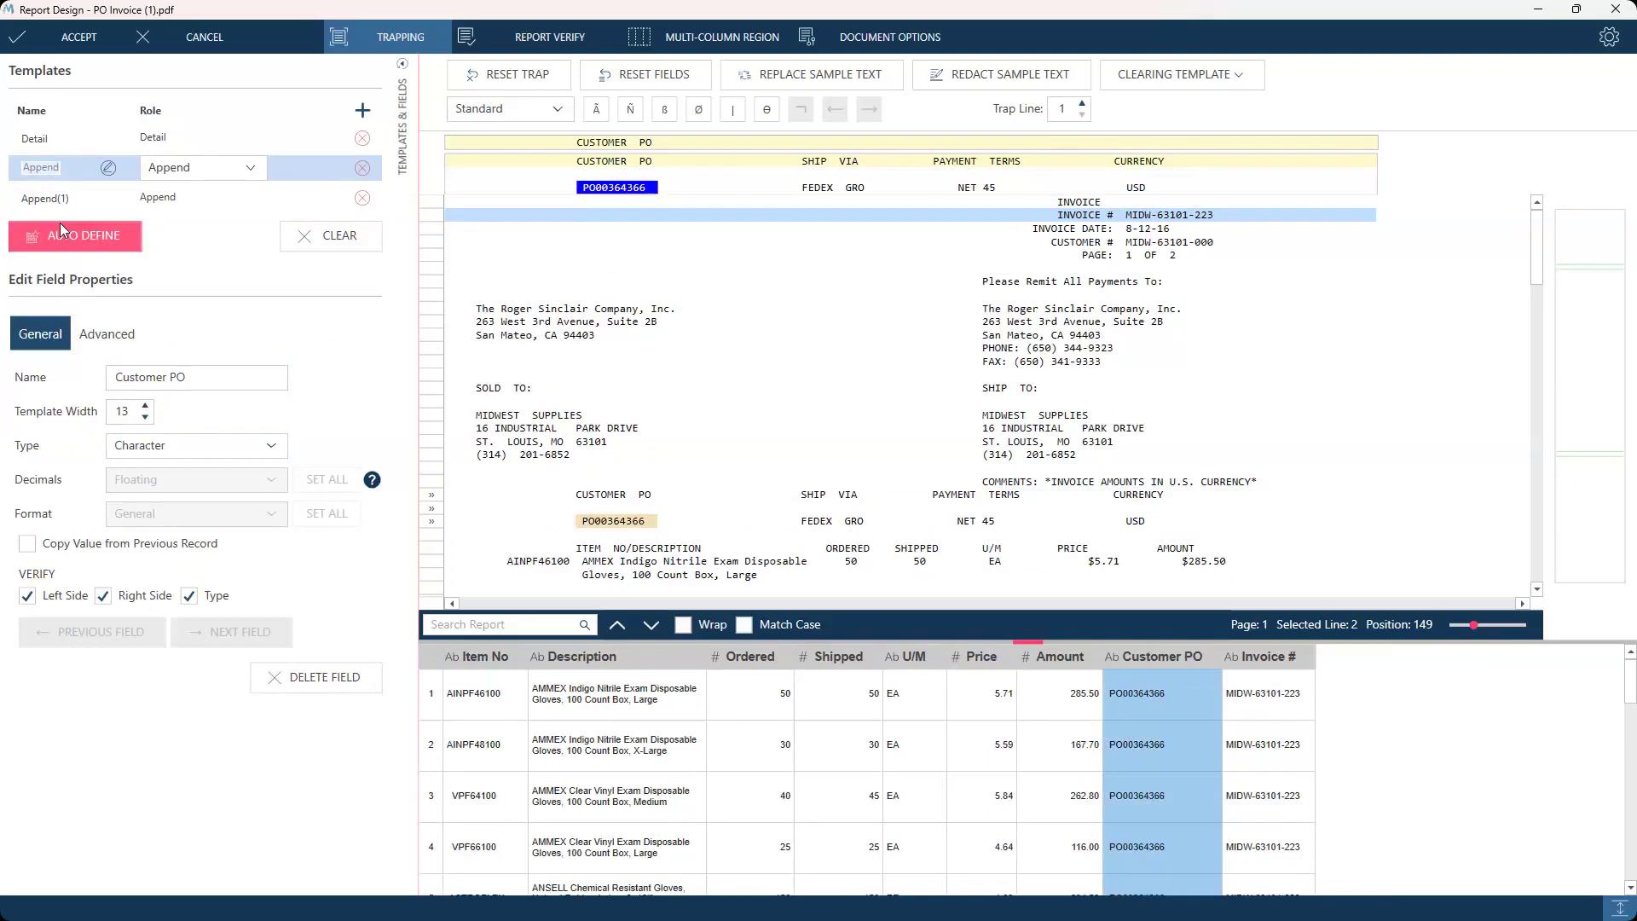
text(Customer PO)
Step: Rename the second append template, Append(1), to Invoice #
click(43, 197)
click(42, 198)
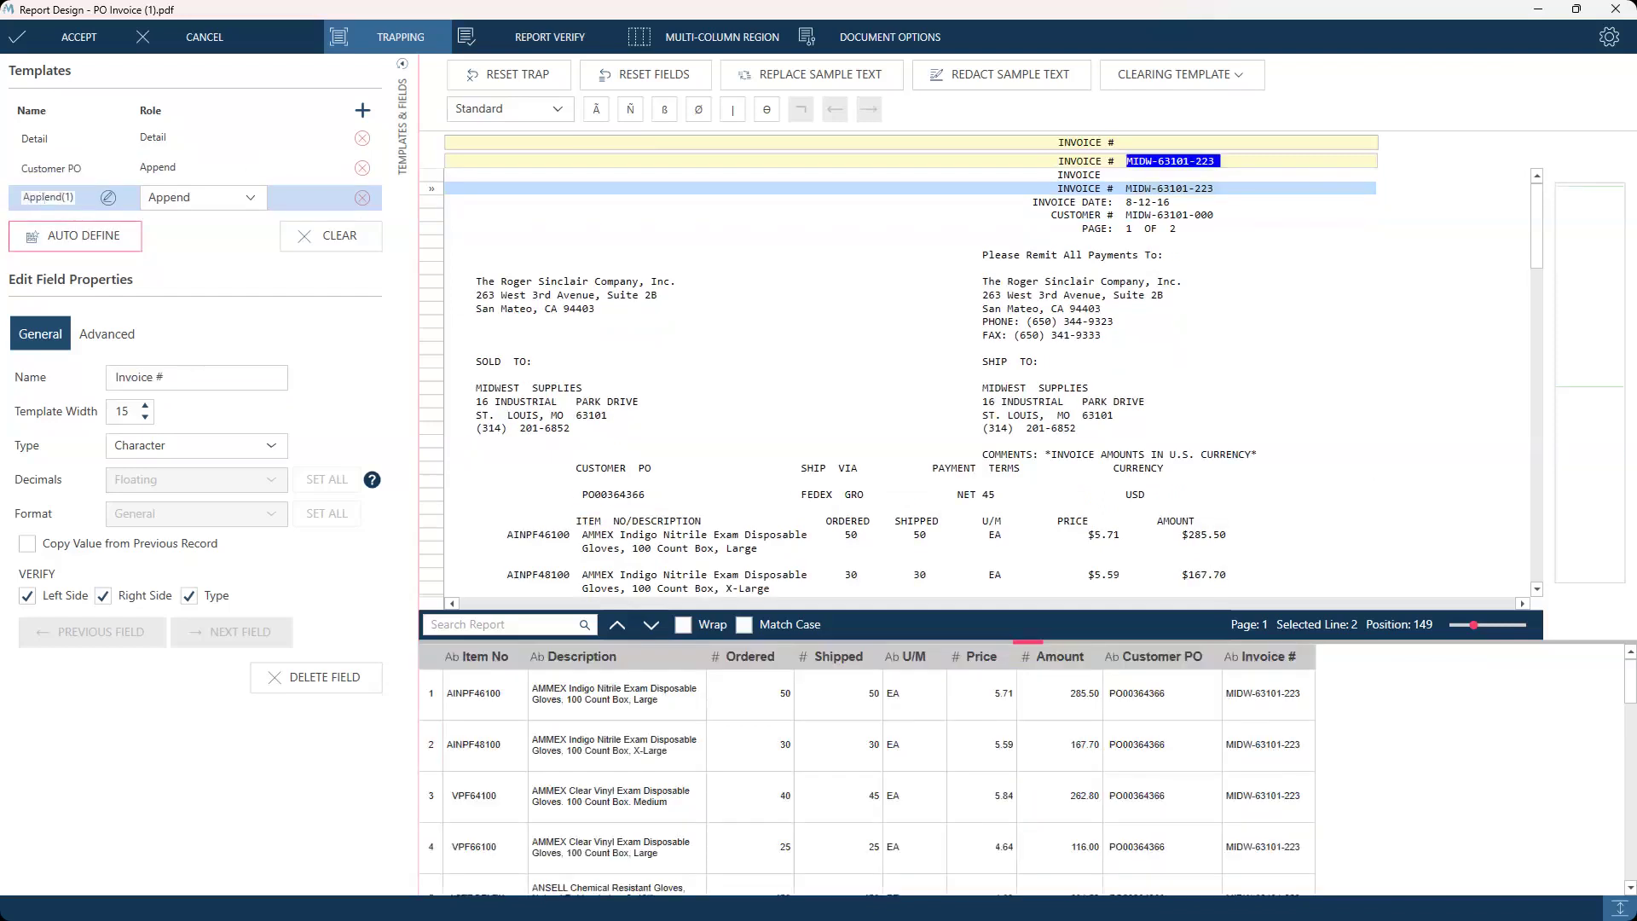
text(l)
key(Delete)
key(Delete)
key(Delete)
key(Delete)
key(Delete)
key(Delete)
key(BackSpace)
key(BackSpace)
text(Invoice #)
Step: Run Report Verify, widen Item No to capture CECTNVH RG44, finish verification and apply
click(538, 43)
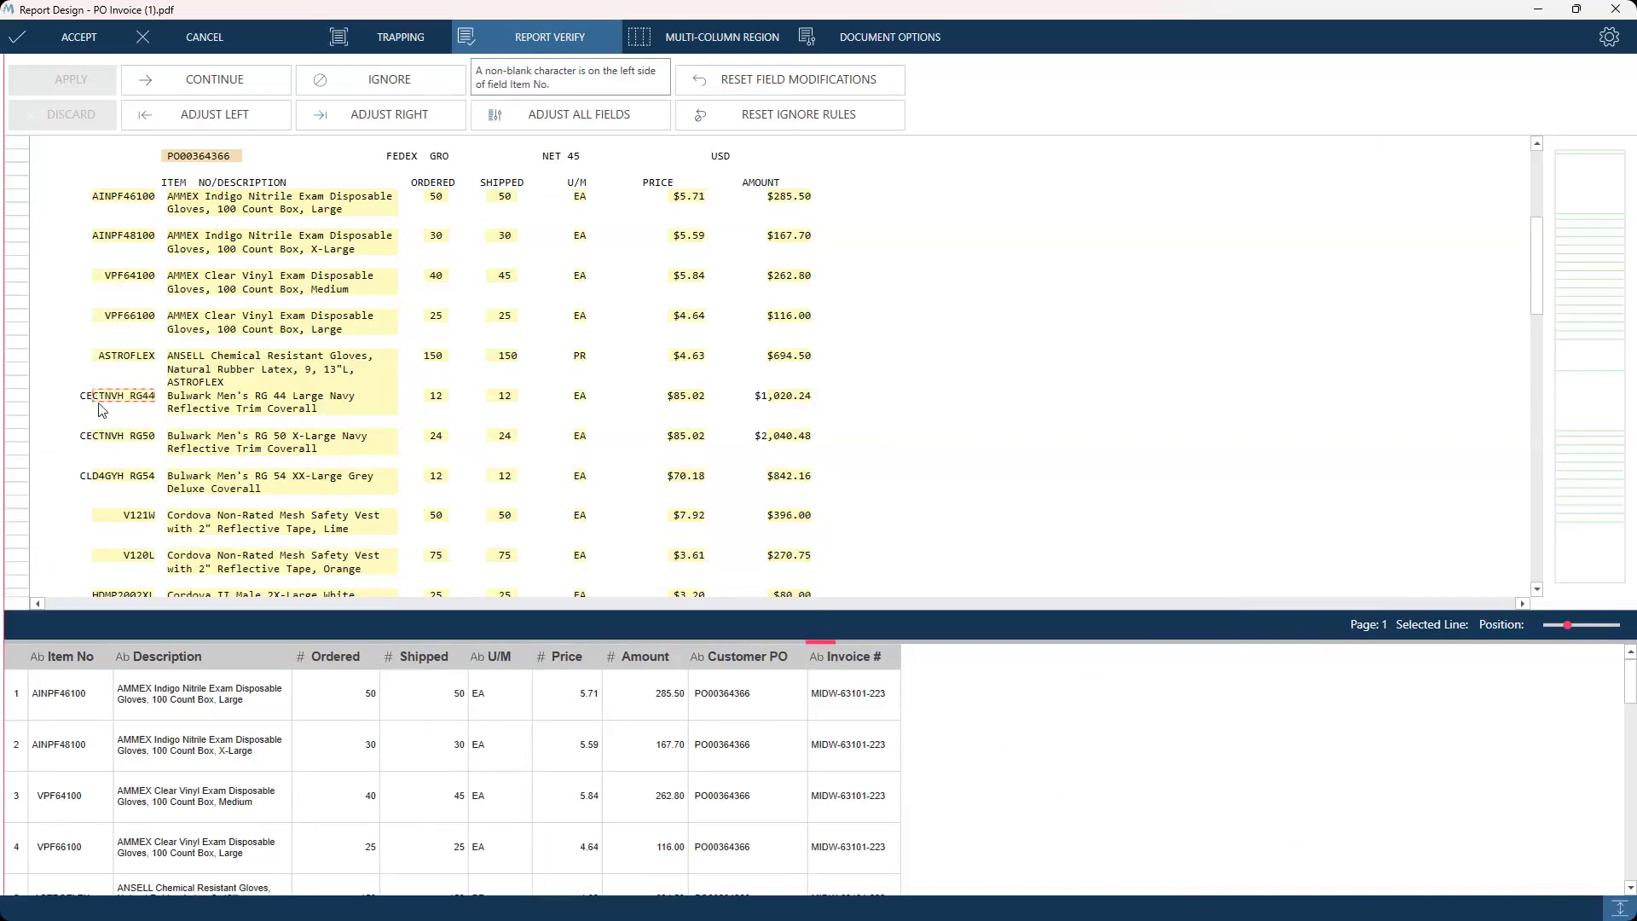
drag(92, 398, 32, 397)
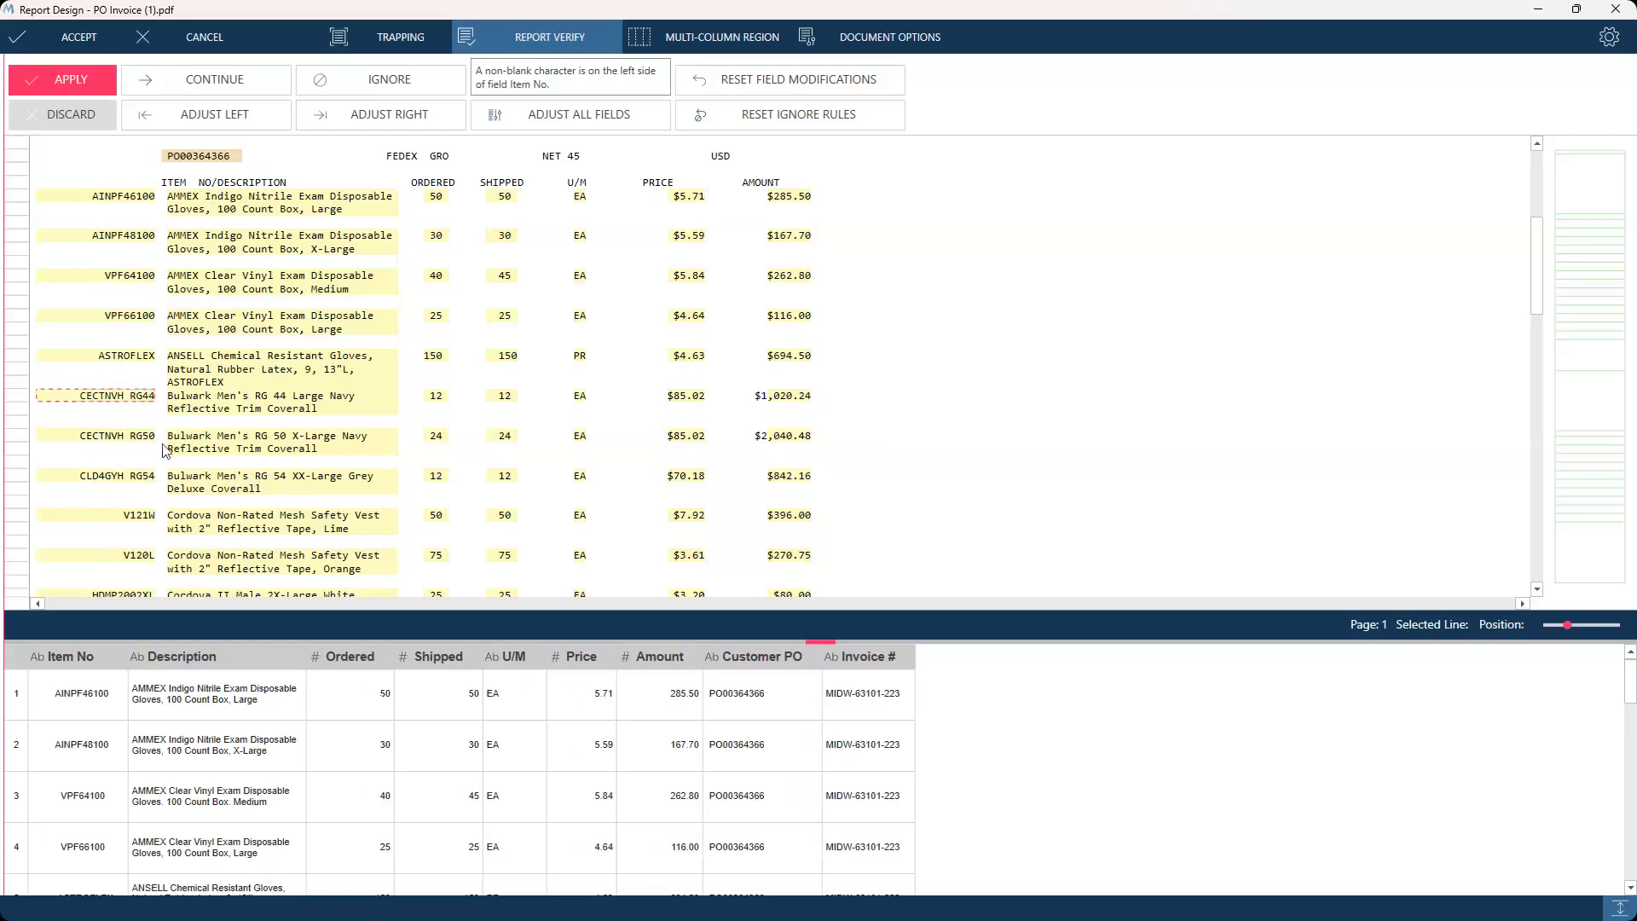
click(235, 92)
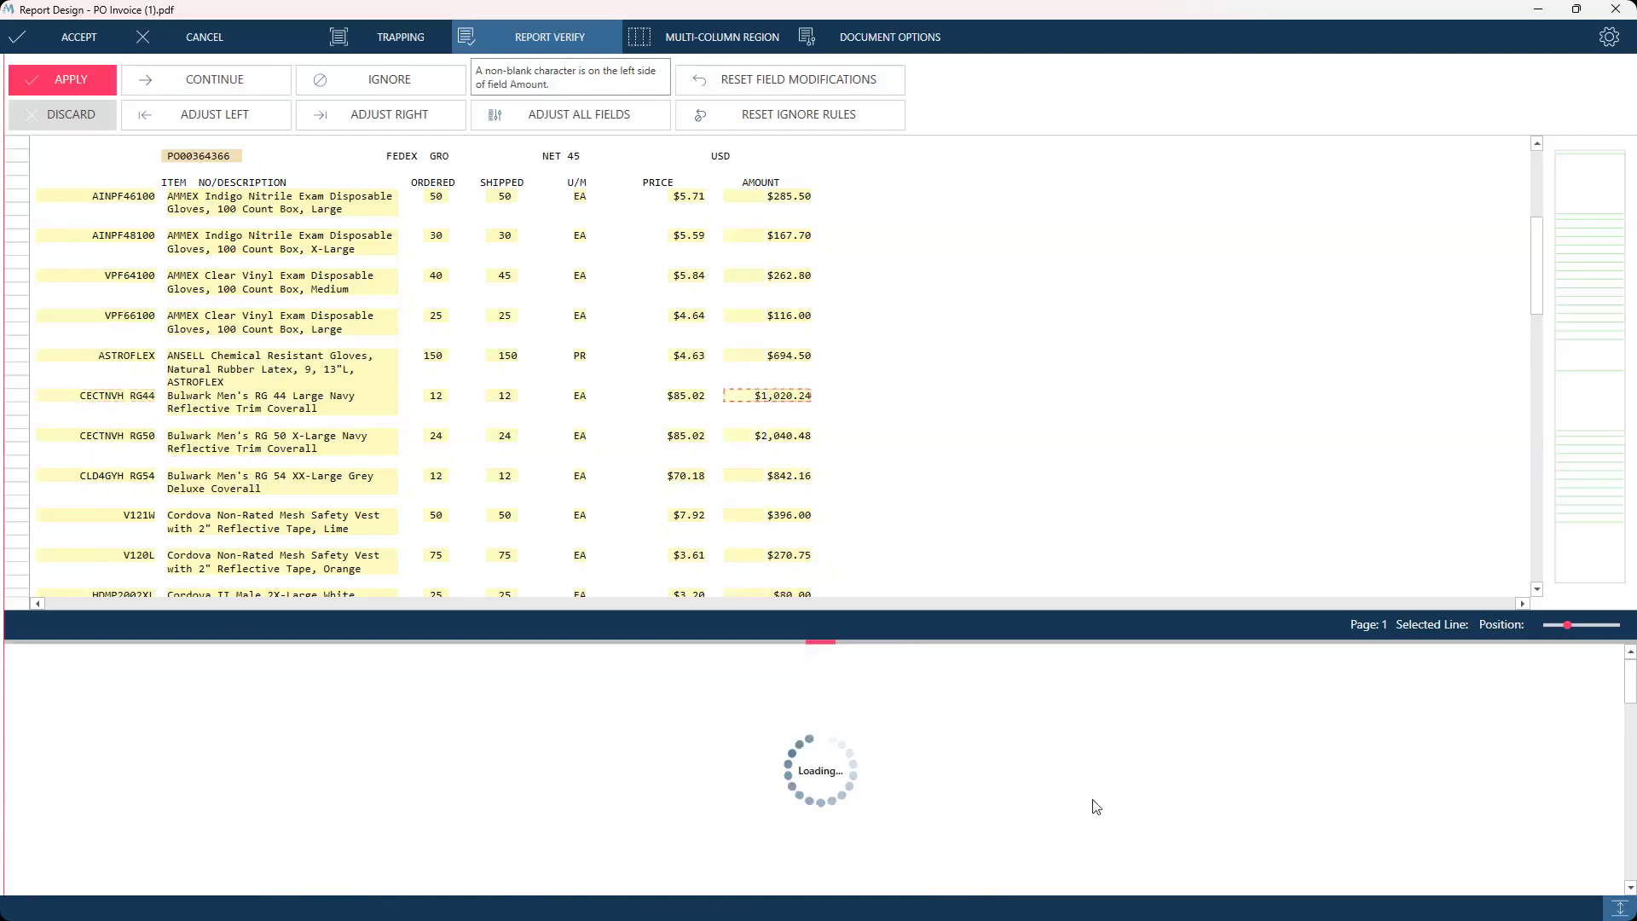
click(238, 82)
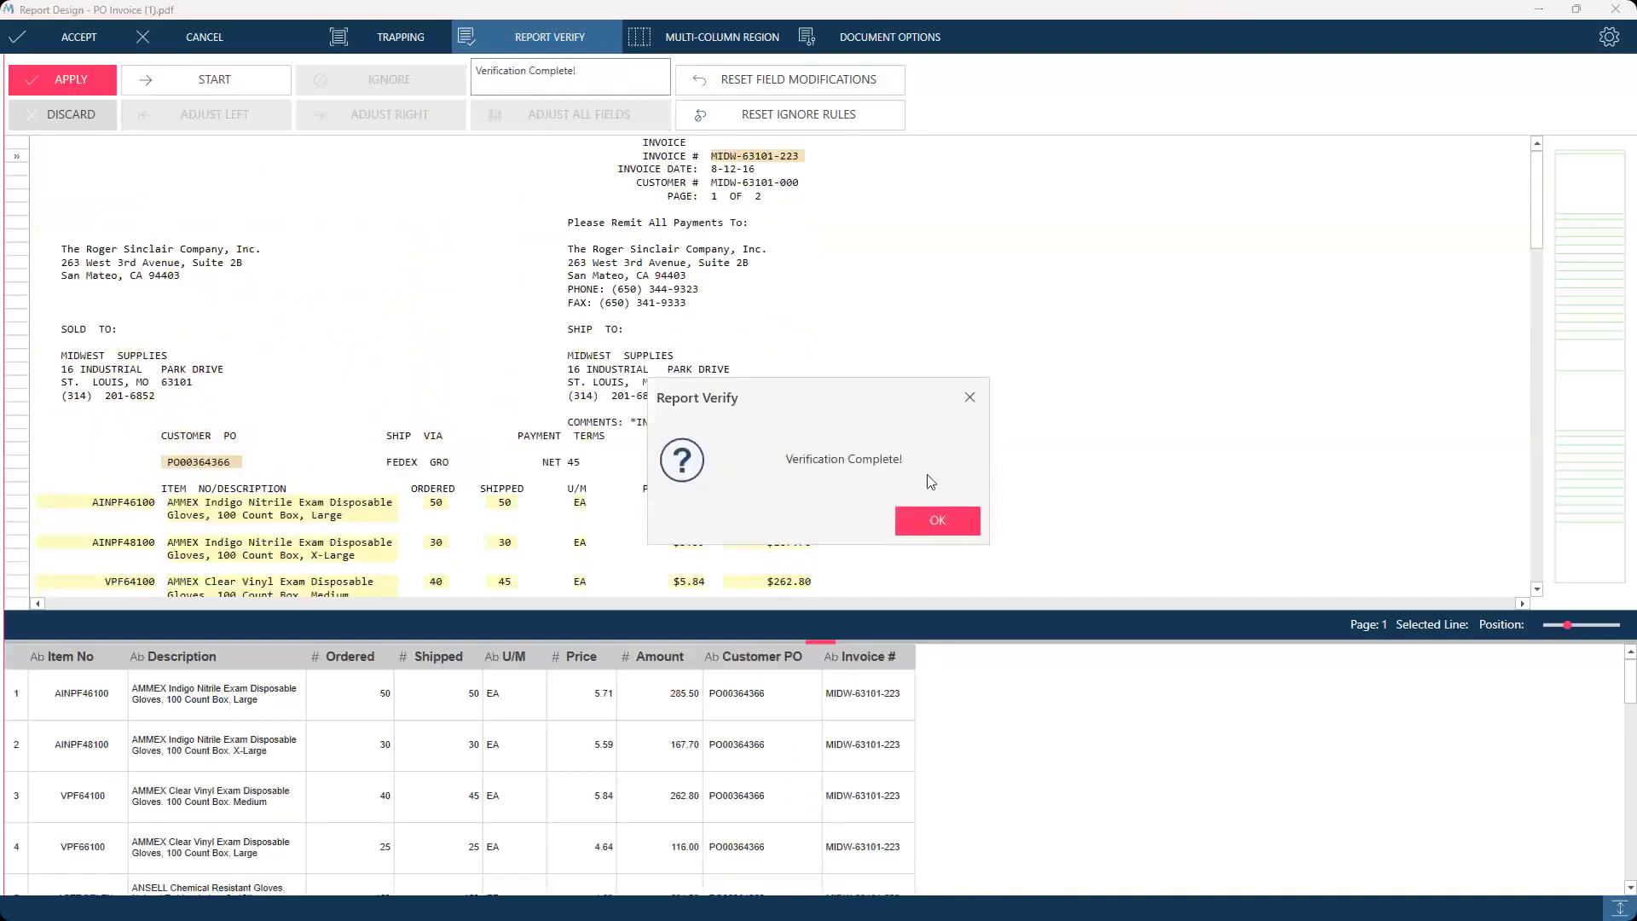
click(936, 530)
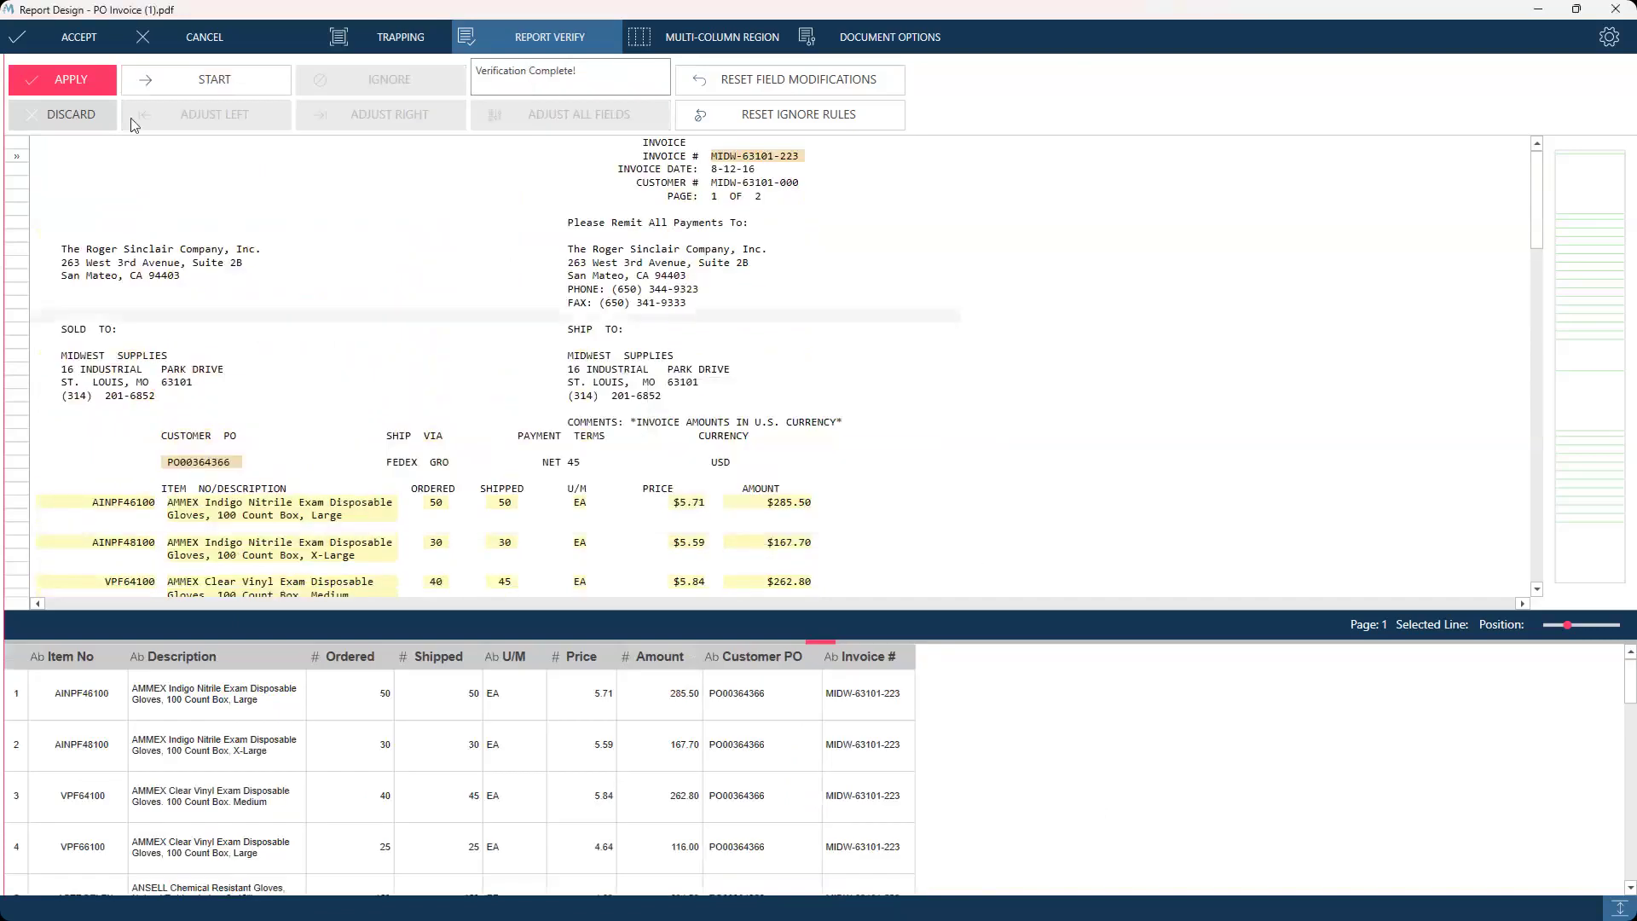
click(70, 80)
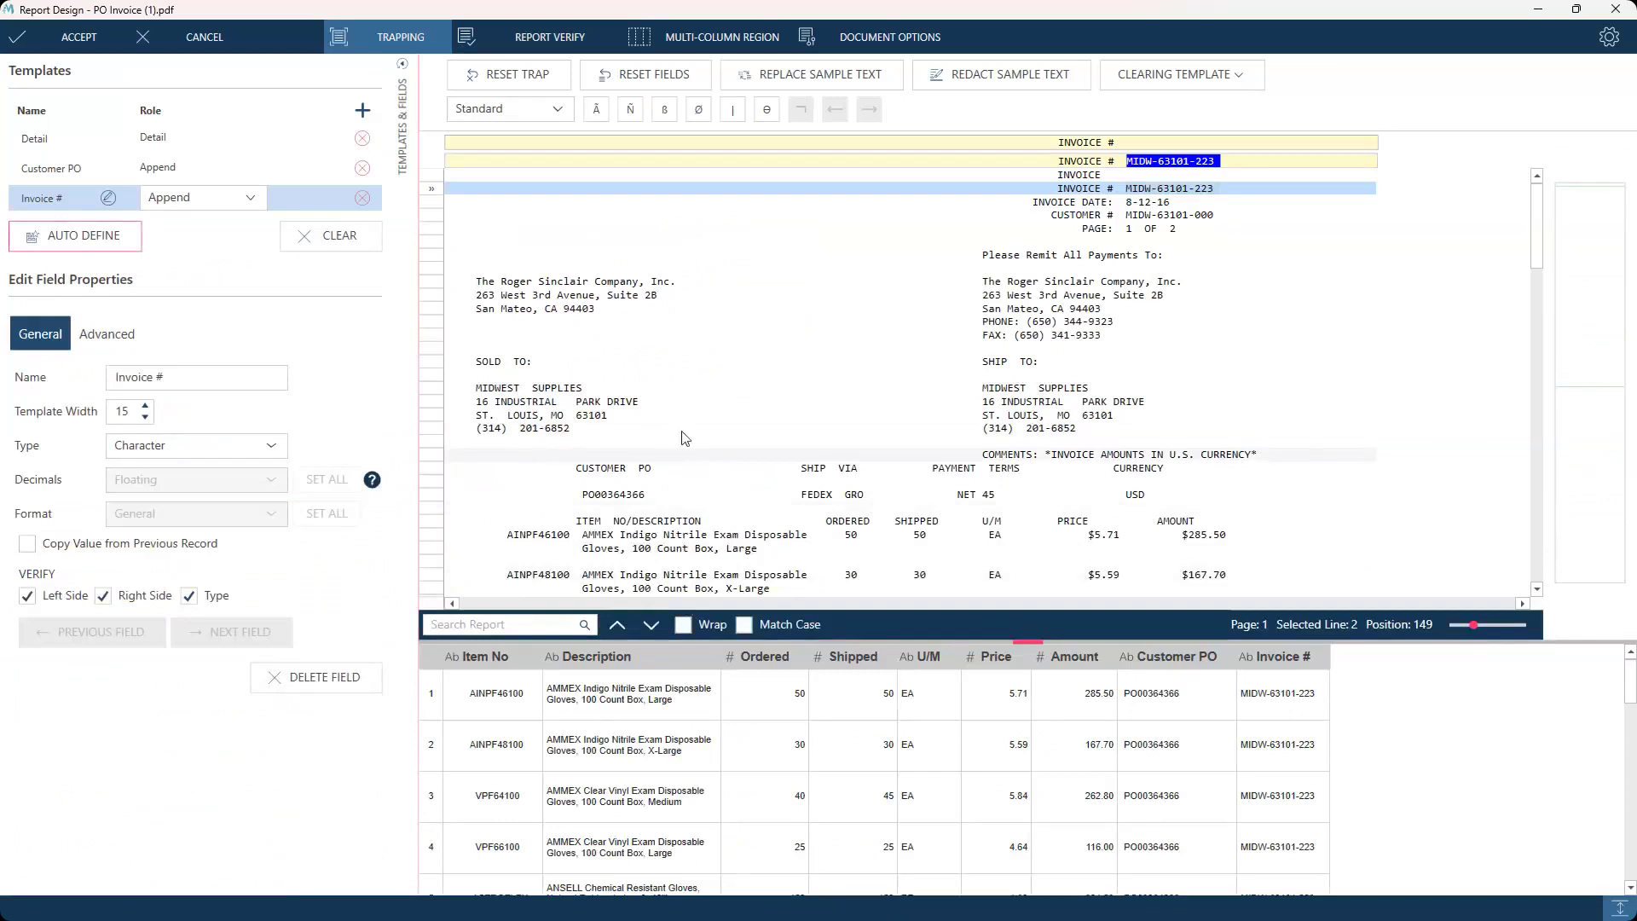
Step: Accept the report design to load the PO Invoice table, then return to PowerPoint
click(91, 40)
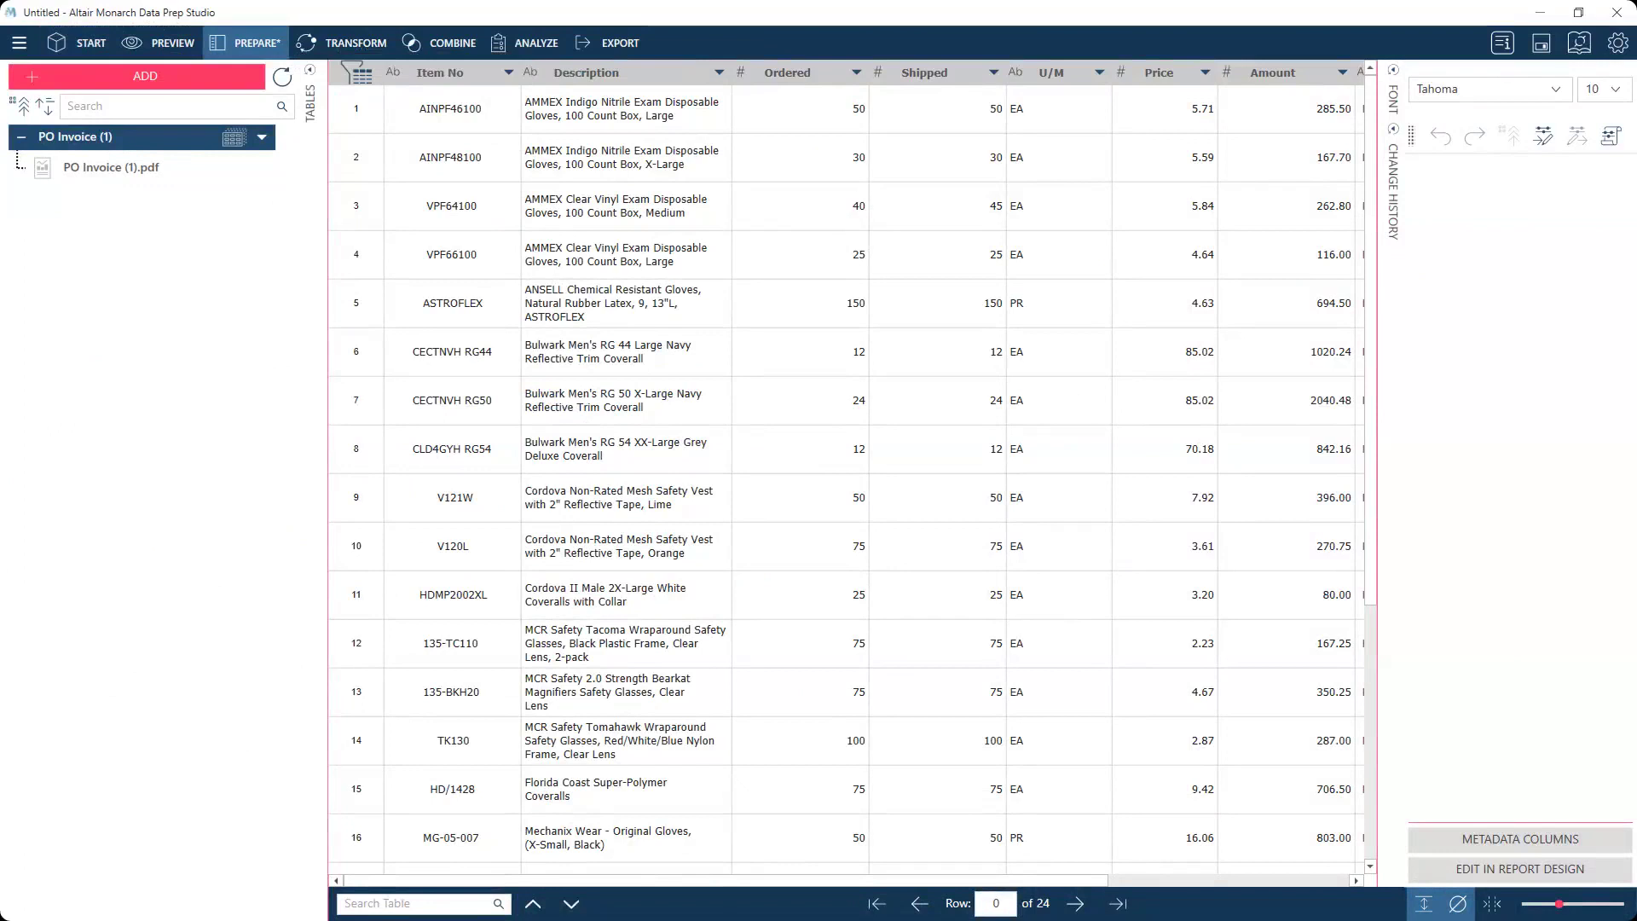
key(alt+Tab)
Step: Bring up the Summary slide, slide 7 of 8
click(107, 852)
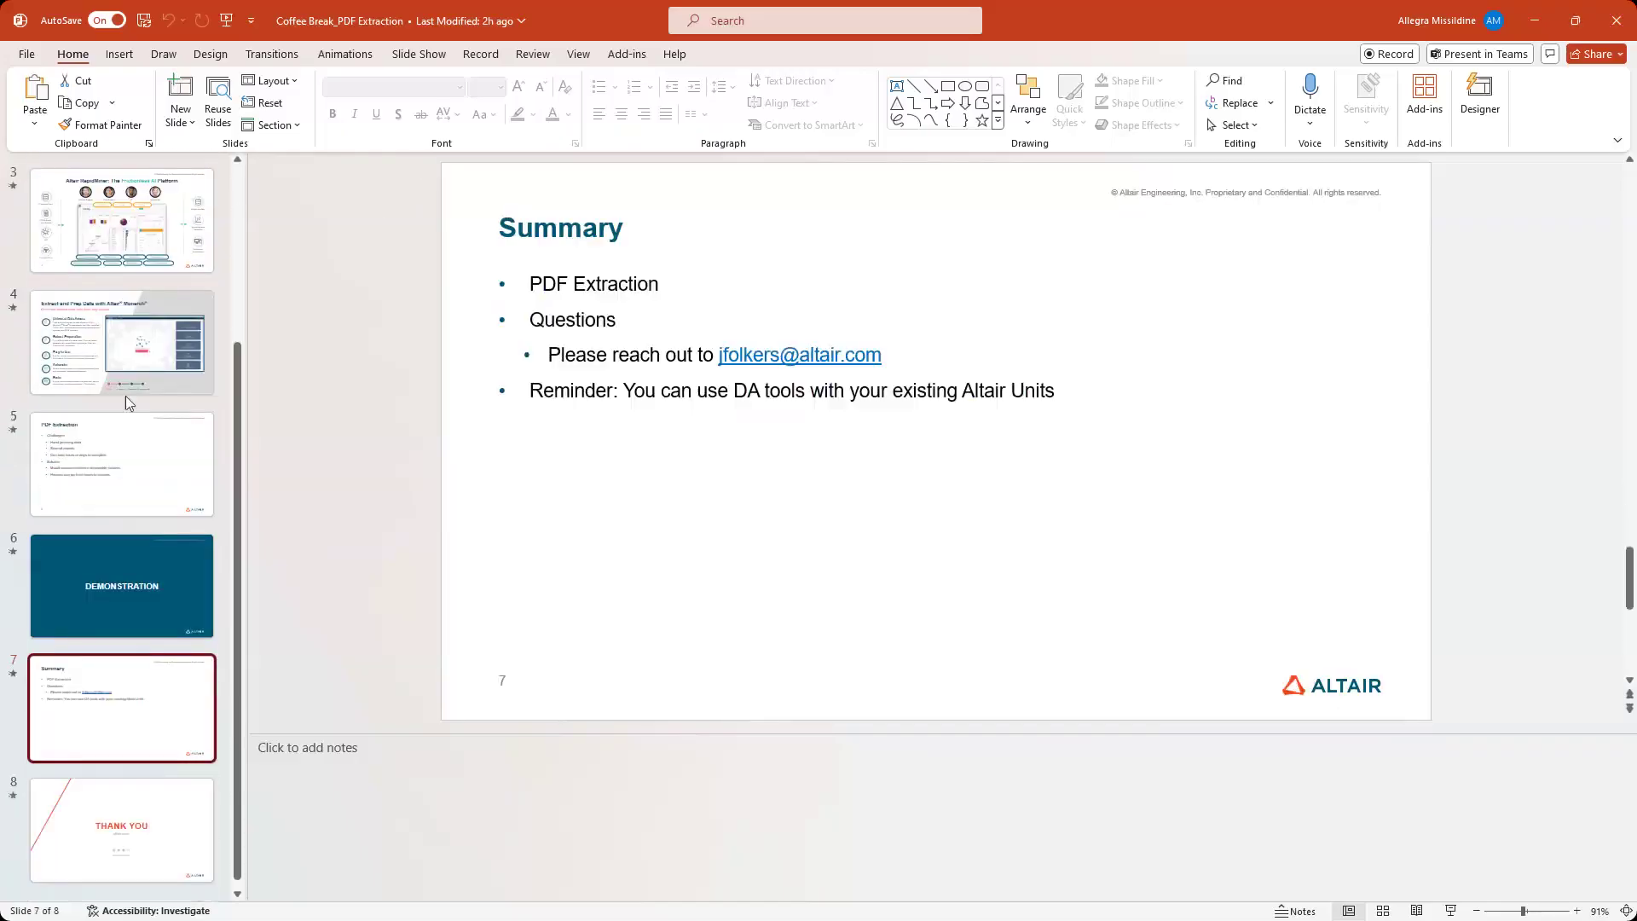